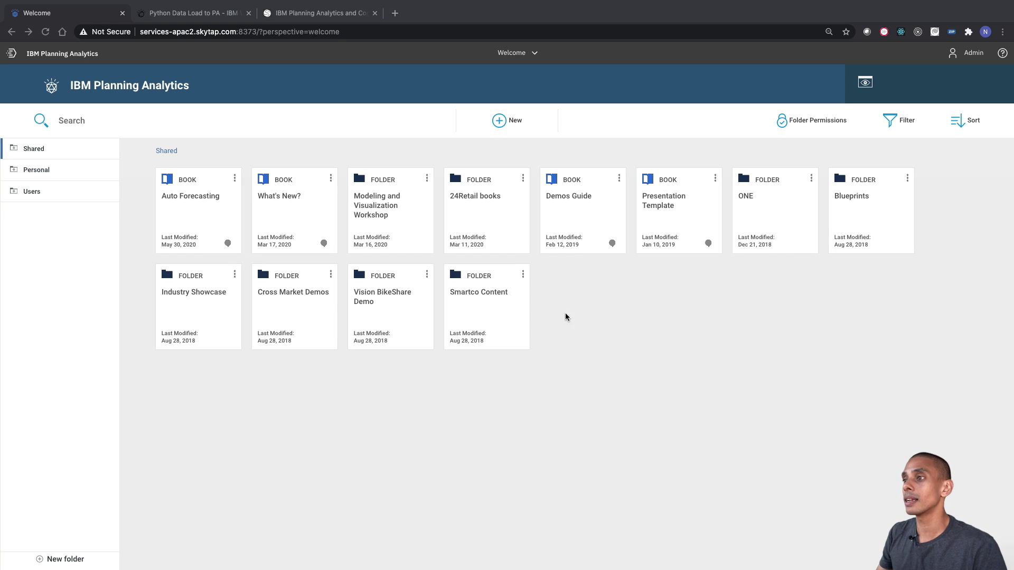
# Create a new book and add a sheet to it using the single-panel template.
pyautogui.click(502, 120)
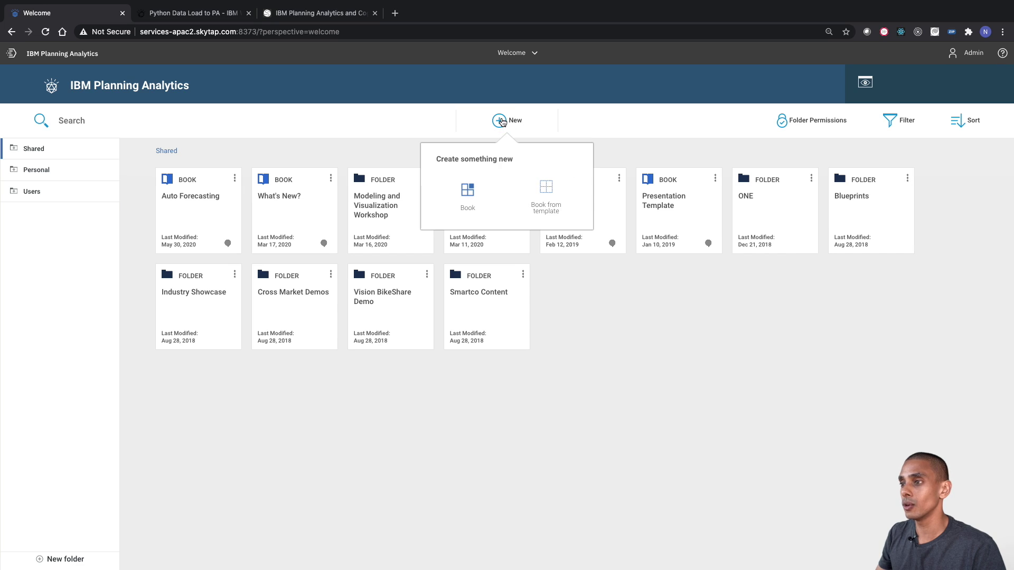
pyautogui.click(464, 193)
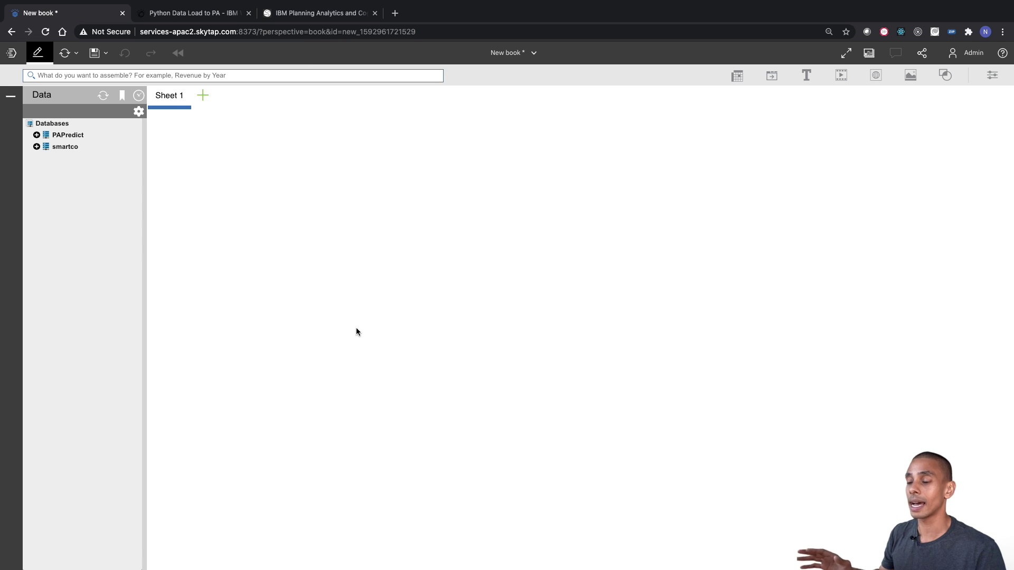
pyautogui.click(208, 99)
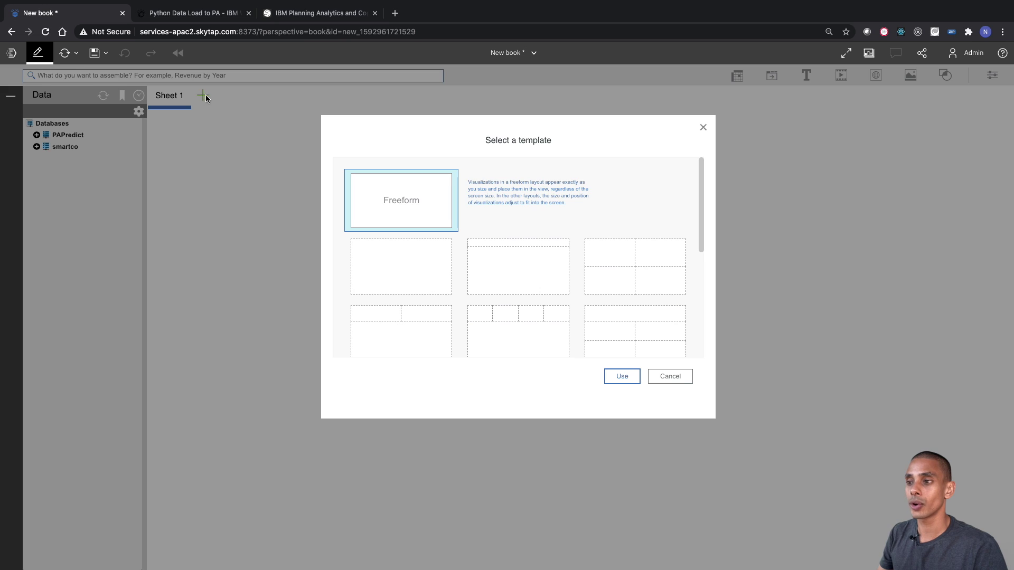
pyautogui.click(409, 259)
pyautogui.click(620, 376)
# Rename the newly added sheet as Menu and delete the original Sheet 1.
pyautogui.doubleClick(213, 96)
pyautogui.write('Menu')
pyautogui.press('Return')
pyautogui.click(168, 97)
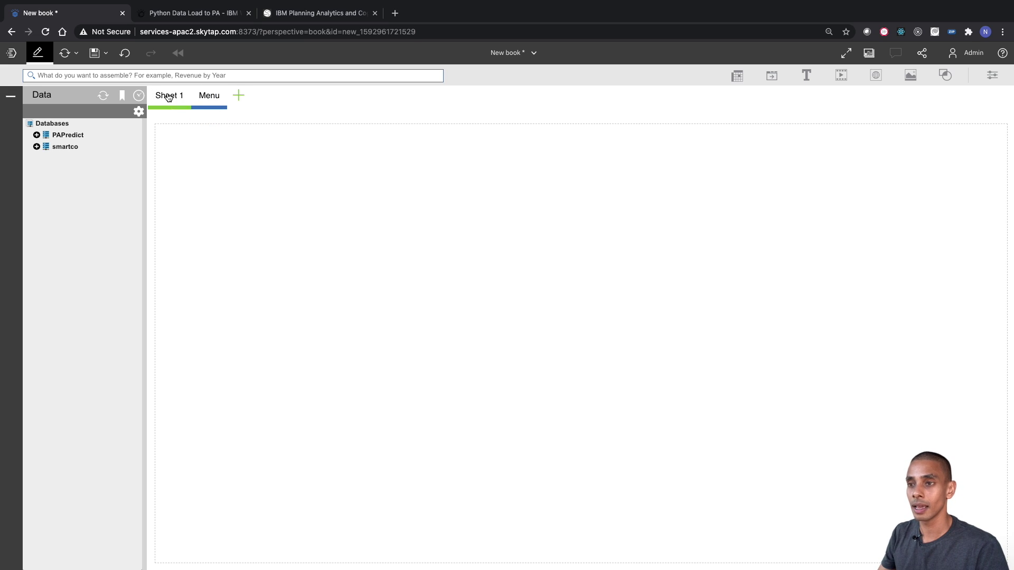
pyautogui.click(145, 126)
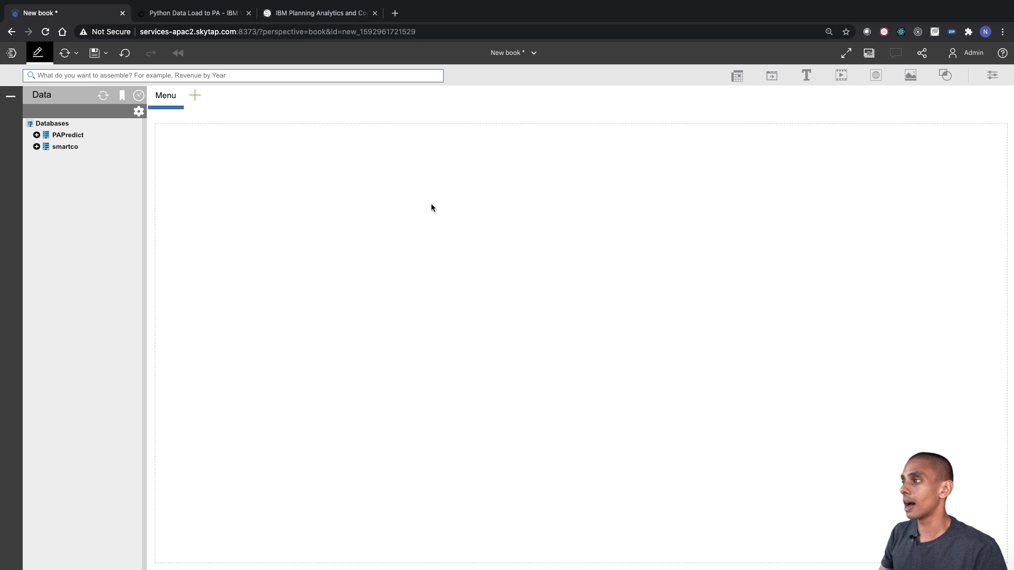
pyautogui.click(910, 75)
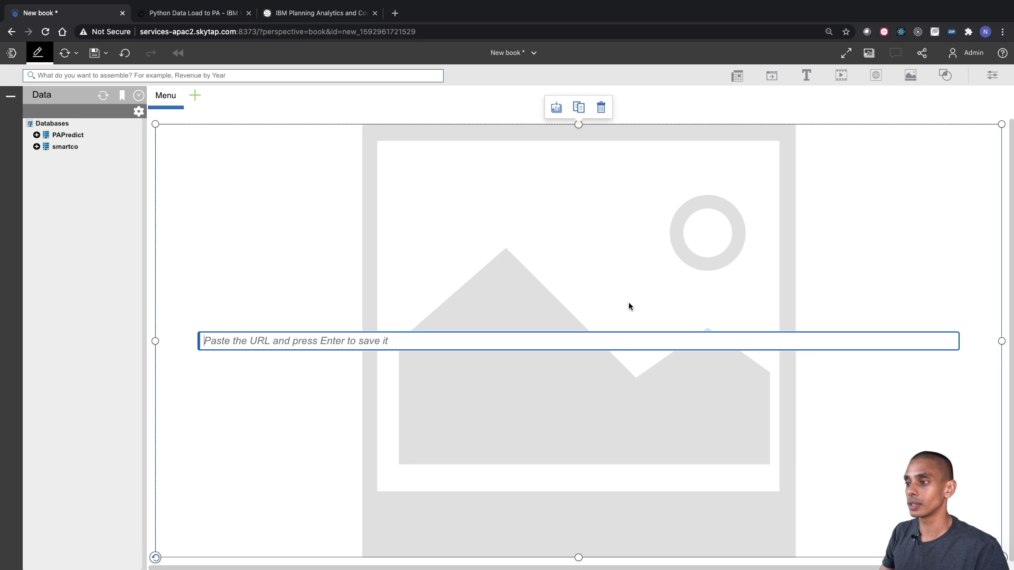
pyautogui.click(609, 336)
pyautogui.click(430, 344)
pyautogui.write('https://cdn.wallpaper.com/main/styles/responsive_1680w_scale/s3/ibmcrop.jpg')
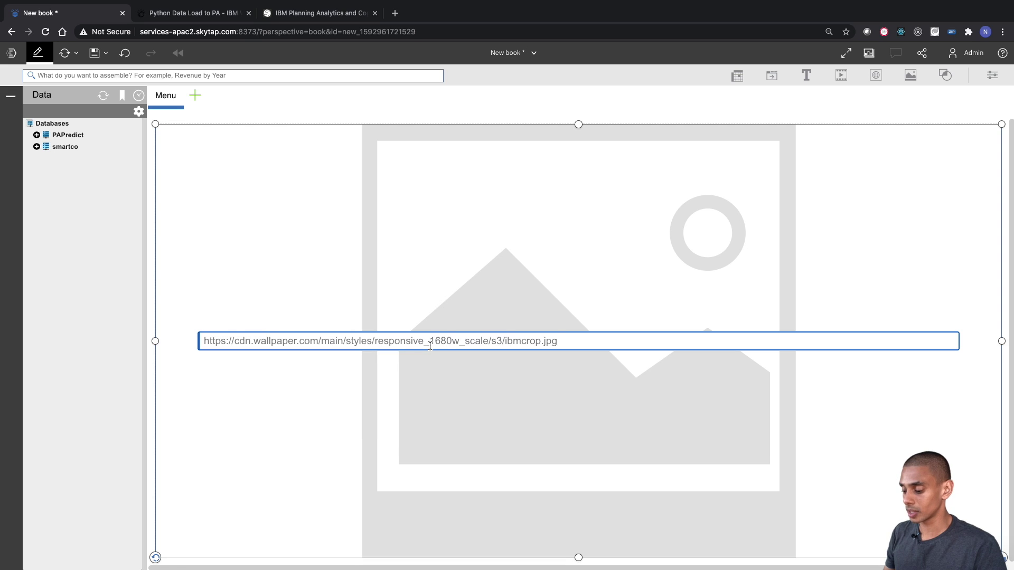
pyautogui.press('Return')
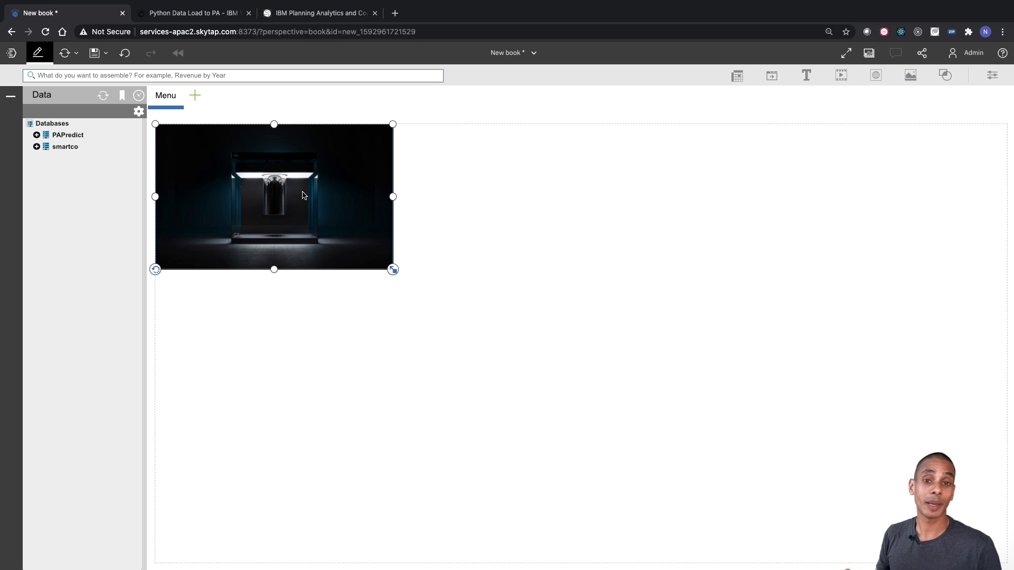
pyautogui.moveTo(272, 189); pyautogui.dragTo(584, 347)
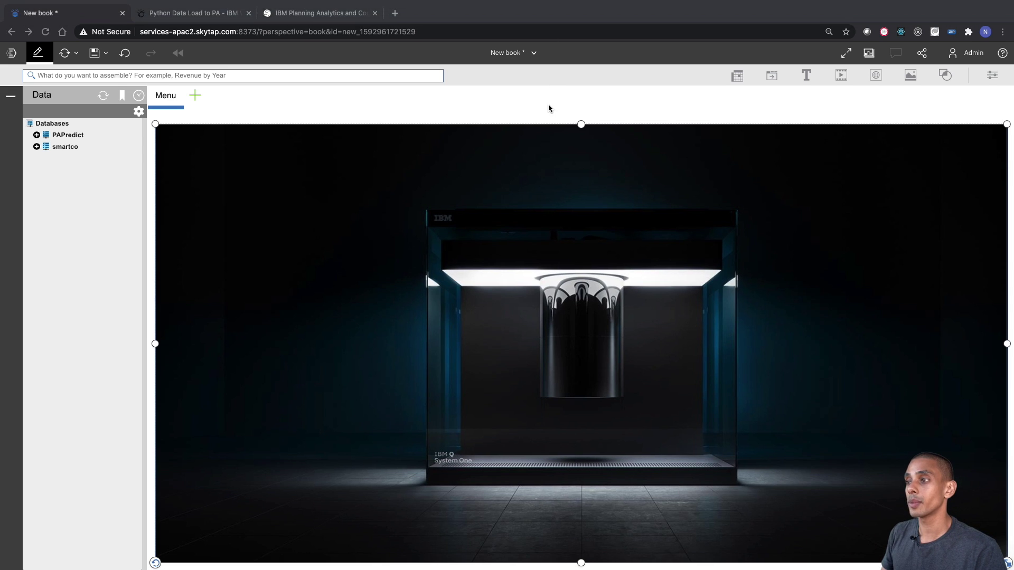
# Add a sheet named Overview using the template with two small panels above one large panel.
pyautogui.click(200, 97)
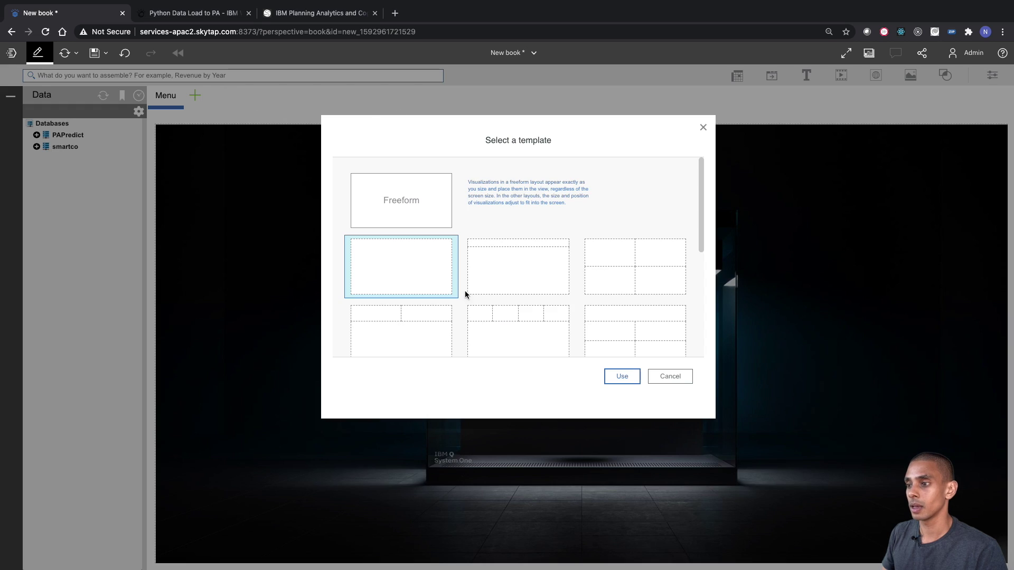
pyautogui.scroll(-2, 418, 258)
pyautogui.click(415, 253)
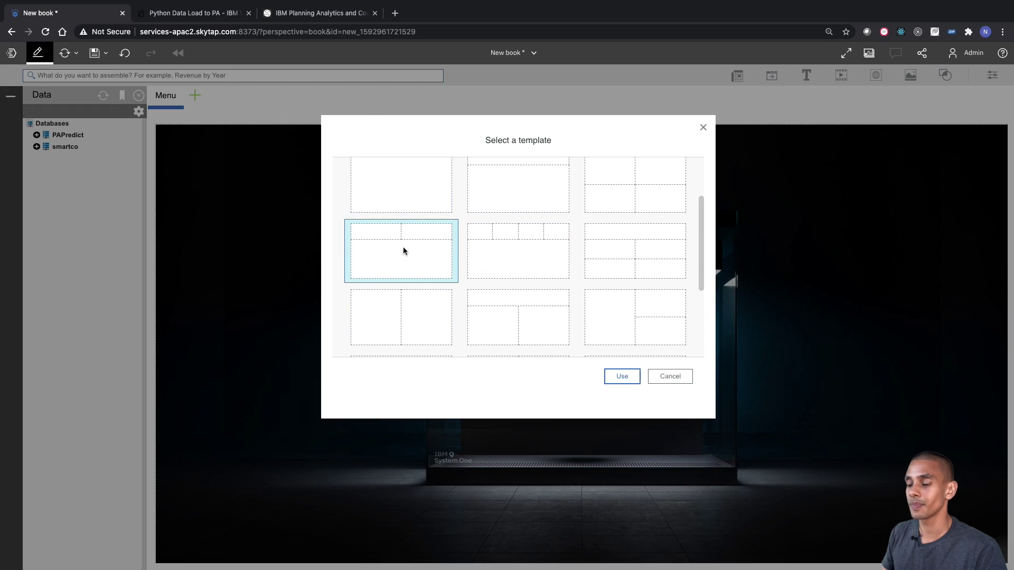
pyautogui.click(622, 377)
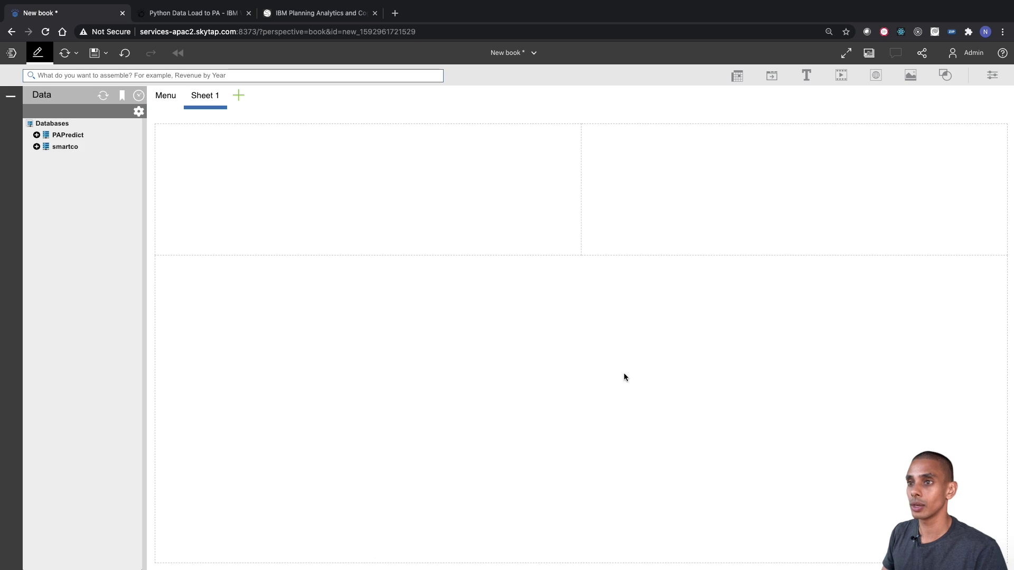
pyautogui.doubleClick(200, 97)
pyautogui.write('Overview')
pyautogui.press('Return')
# Add a sheet named Comparison using the template with two full-width rows above two side-by-side panels.
pyautogui.click(244, 96)
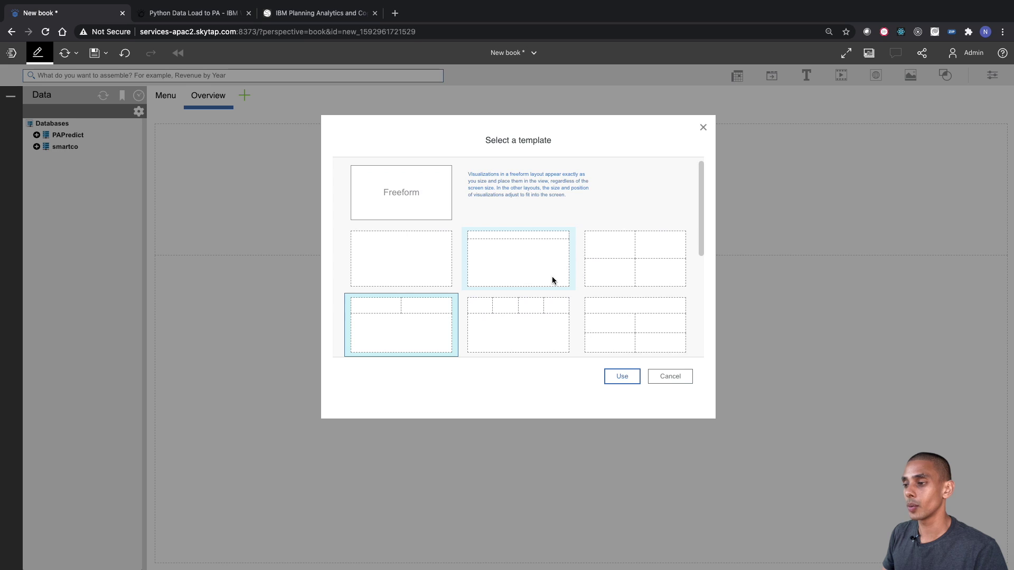
pyautogui.scroll(-2, 554, 275)
pyautogui.scroll(-4, 573, 259)
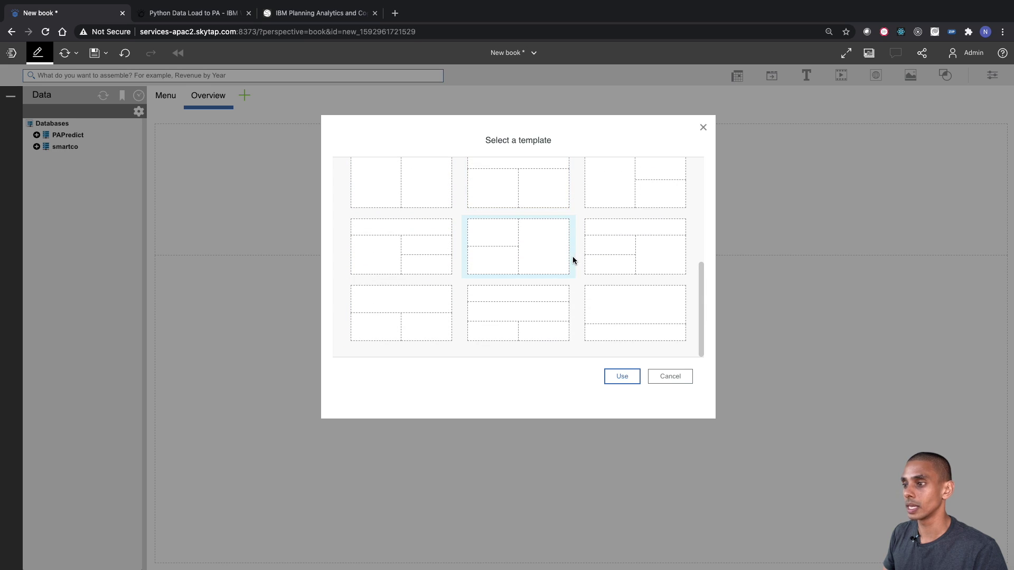
pyautogui.click(545, 312)
pyautogui.click(622, 376)
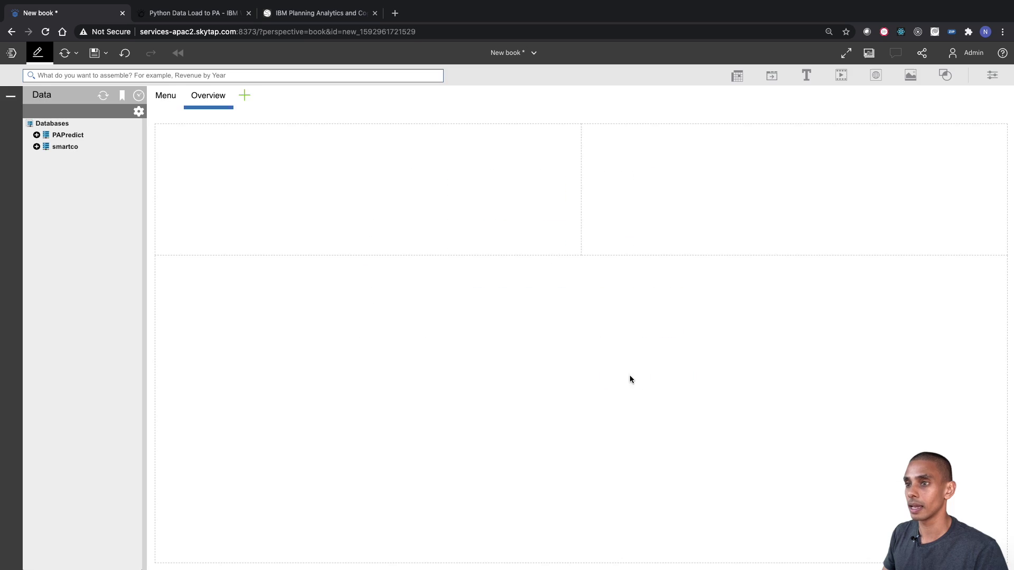
pyautogui.doubleClick(253, 97)
pyautogui.write('Compari')
pyautogui.press('Return')
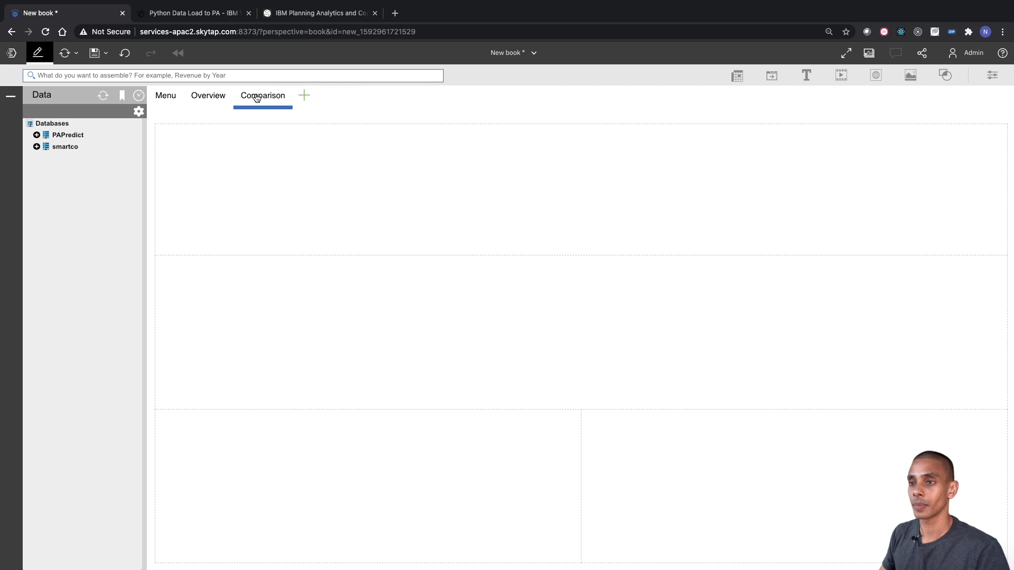
# Add a button to the Menu sheet and place it over the middle of the background image.
pyautogui.click(167, 96)
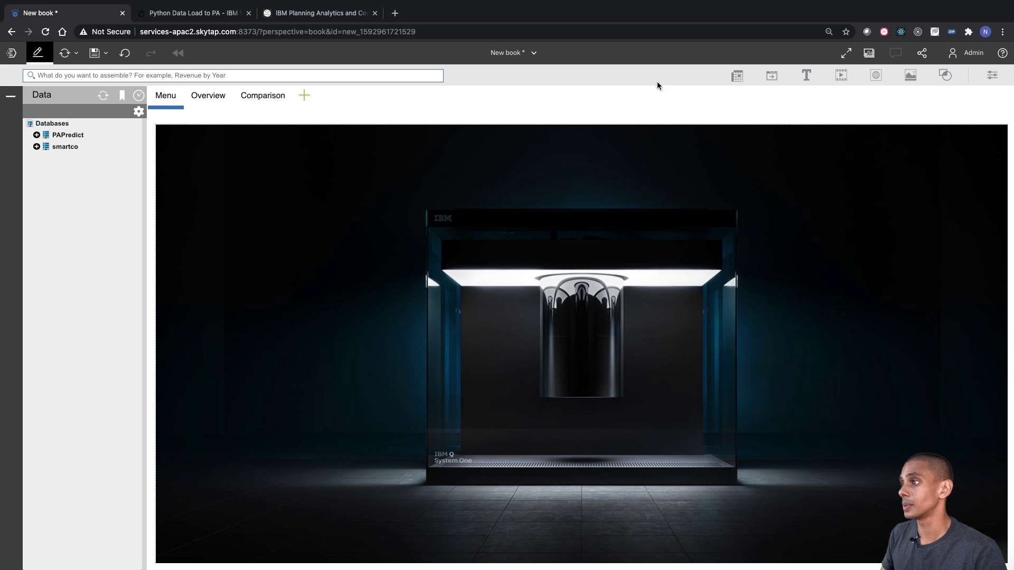
pyautogui.click(774, 76)
pyautogui.moveTo(206, 547); pyautogui.dragTo(623, 321)
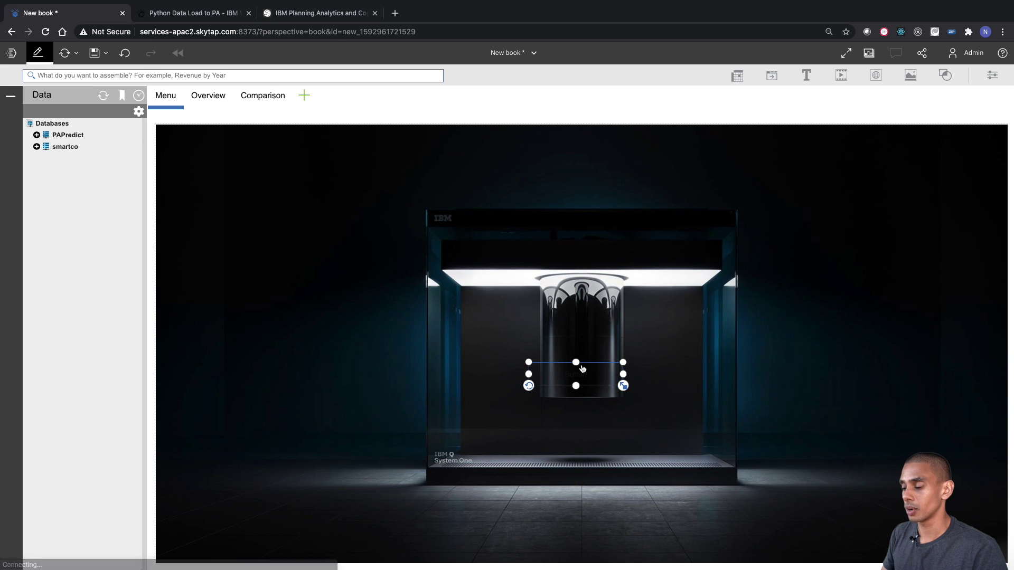
# Set the fill color of the new button to light gray.
pyautogui.click(992, 75)
pyautogui.click(935, 123)
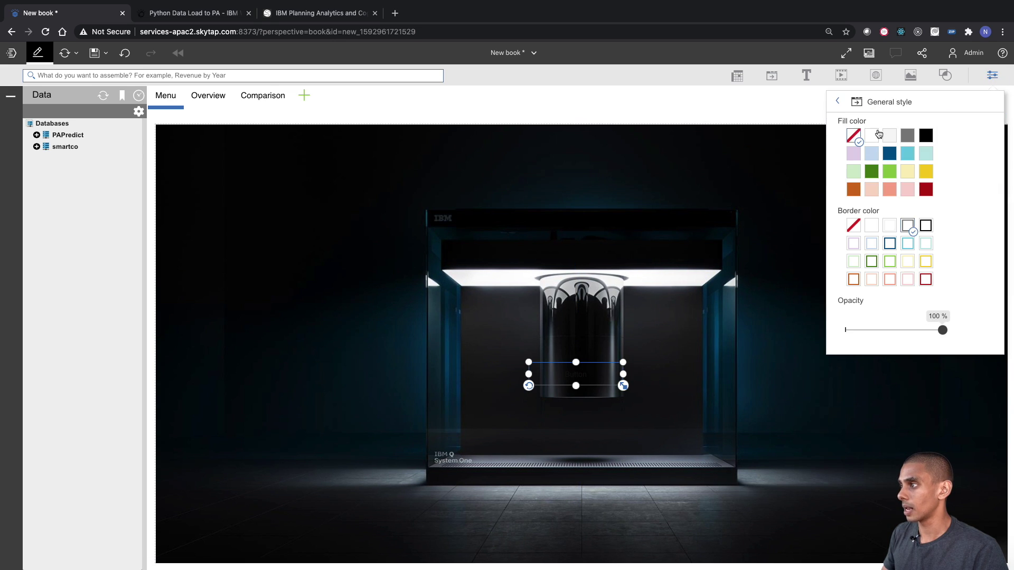
pyautogui.click(906, 137)
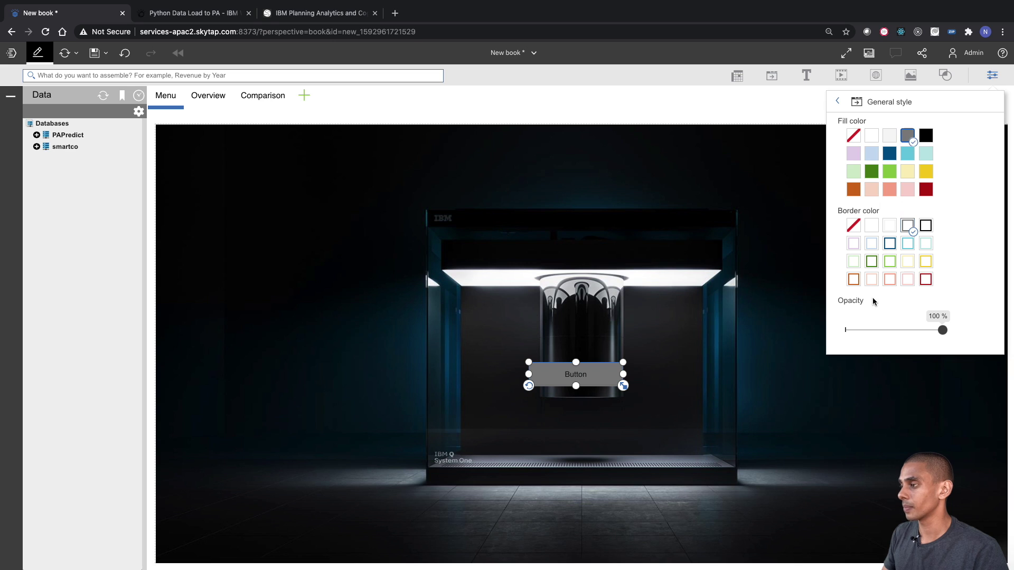
pyautogui.click(890, 135)
# Set the button's text to Start.
pyautogui.click(837, 101)
pyautogui.click(855, 183)
pyautogui.doubleClick(883, 138)
pyautogui.write('Start')
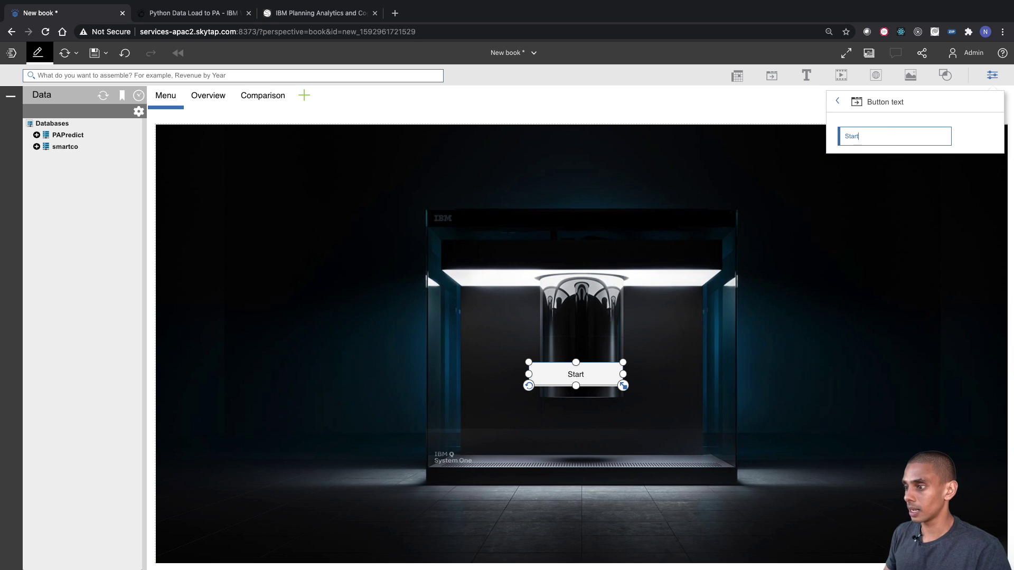
pyautogui.click(713, 132)
# Make the Start button navigate to the Overview sheet in this book.
pyautogui.click(603, 373)
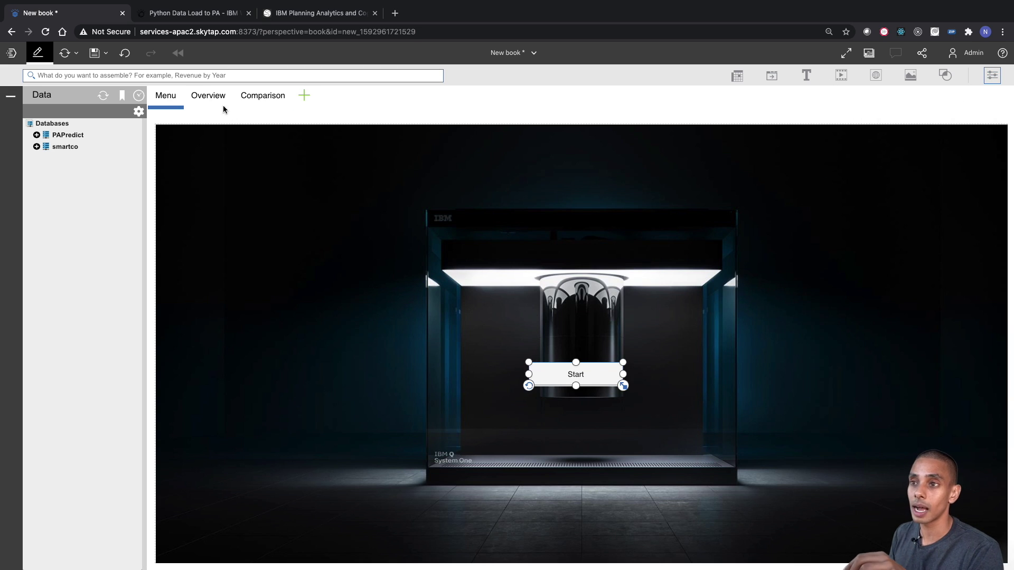
pyautogui.click(993, 75)
pyautogui.click(916, 161)
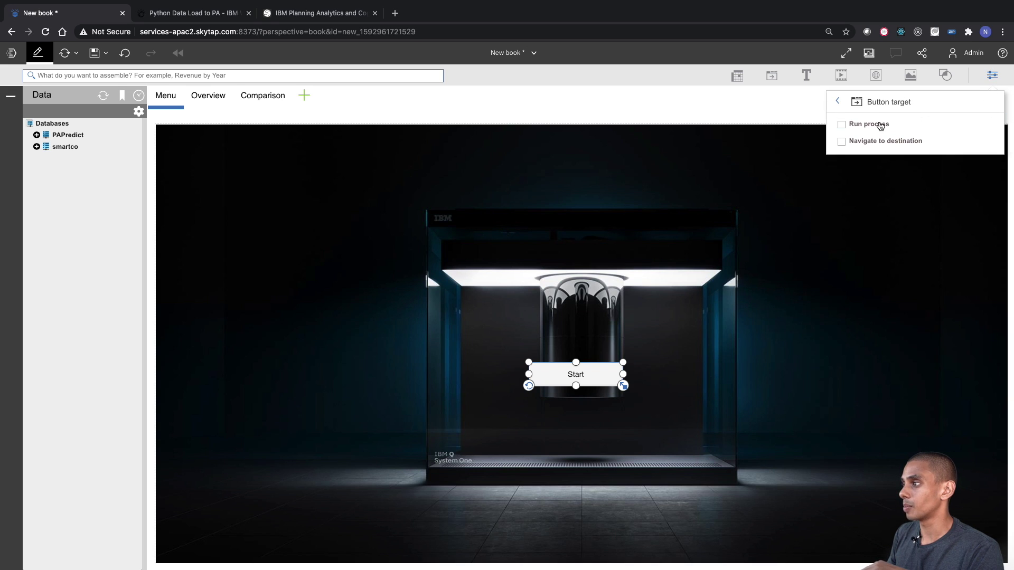
pyautogui.click(879, 143)
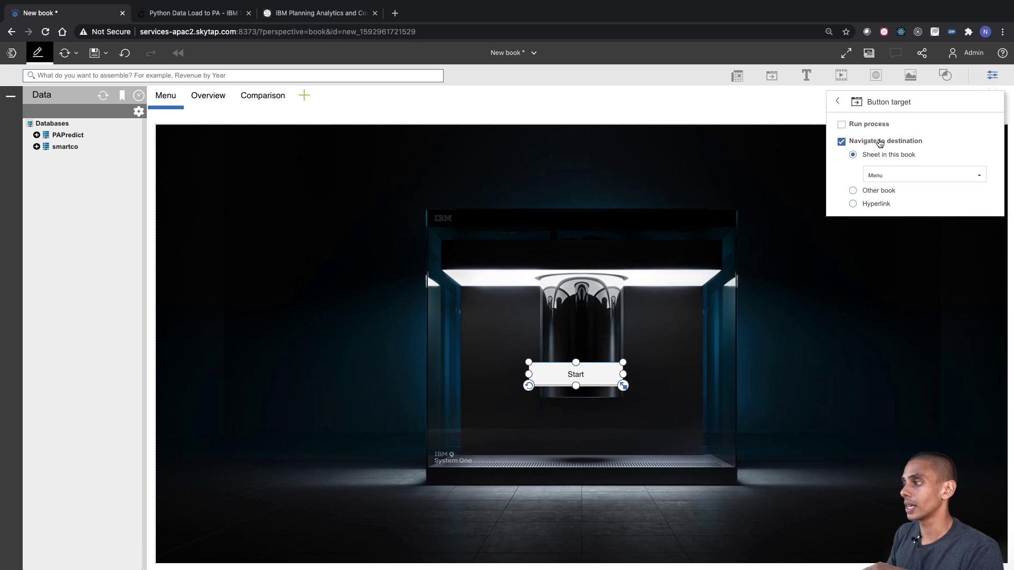
pyautogui.click(906, 176)
pyautogui.click(903, 204)
pyautogui.click(924, 177)
pyautogui.click(913, 204)
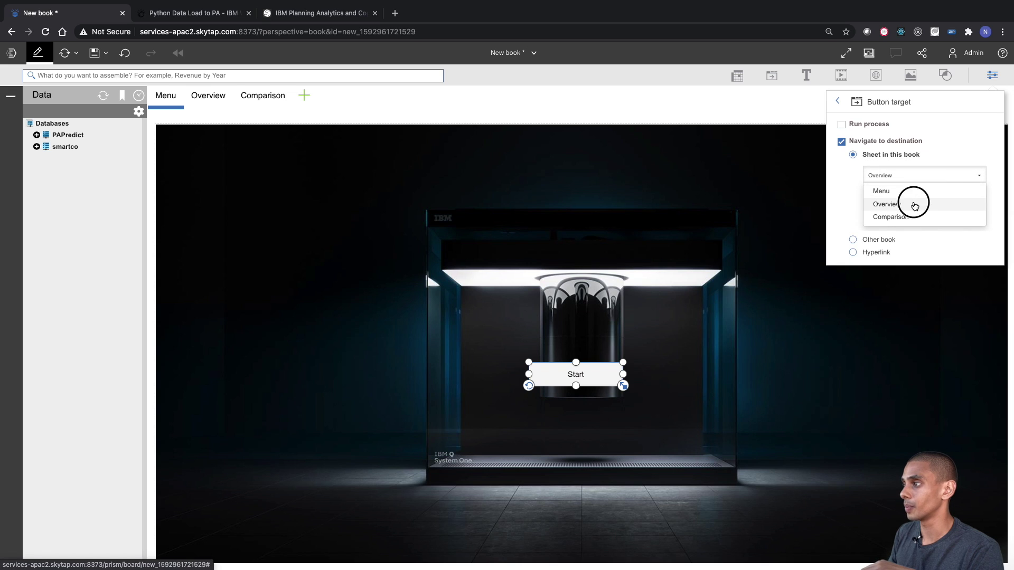
pyautogui.click(701, 114)
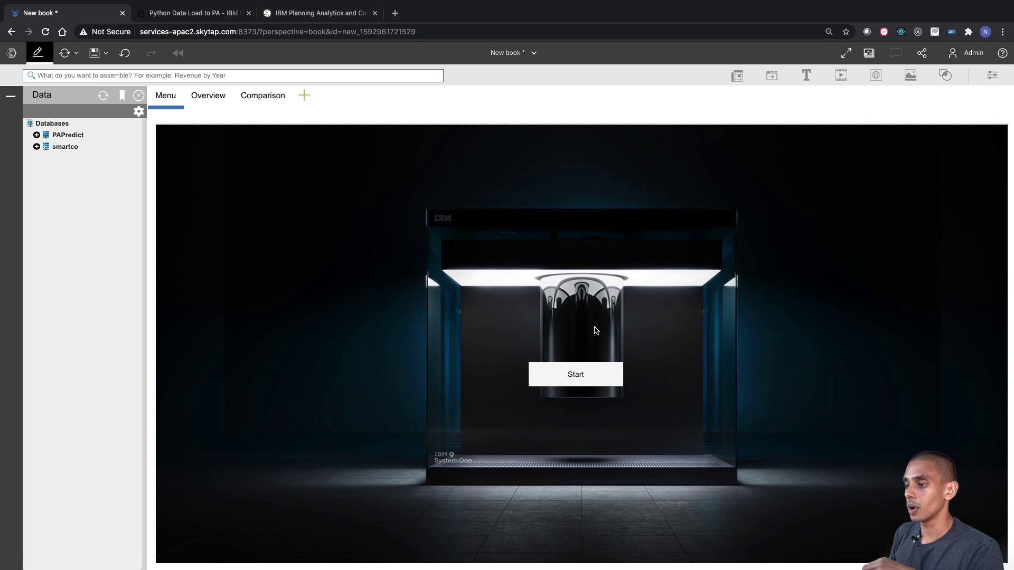
# Duplicate the Start button twice and place the two copies side by side just below the original.
pyautogui.click(585, 372)
pyautogui.click(576, 341)
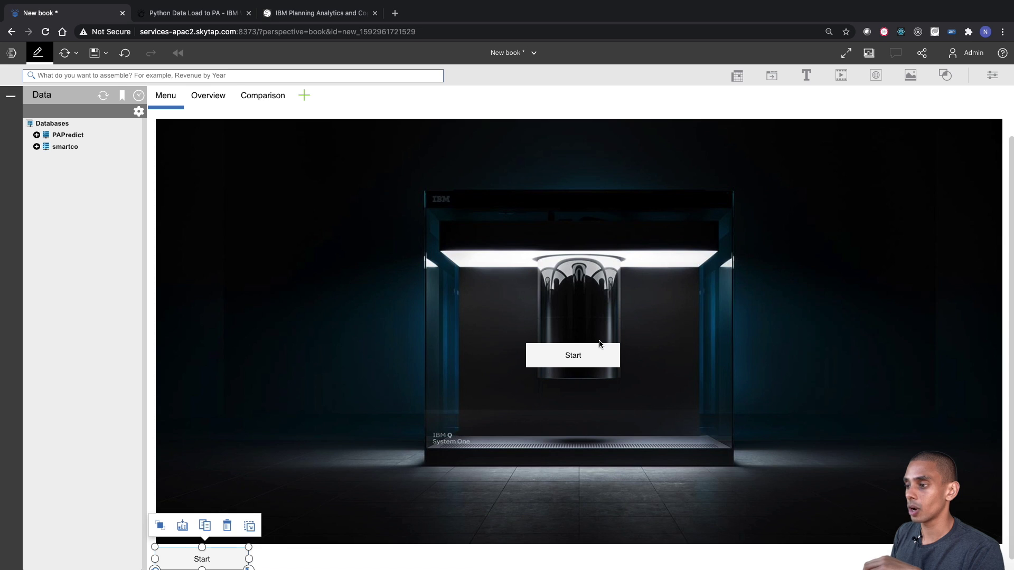
pyautogui.click(596, 351)
pyautogui.click(574, 322)
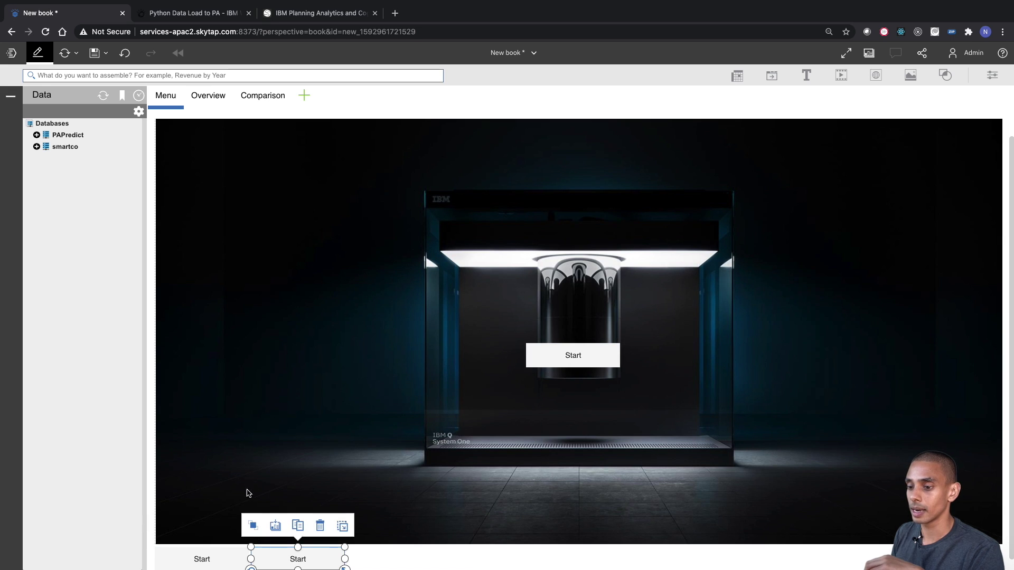
pyautogui.moveTo(200, 561); pyautogui.dragTo(526, 393)
pyautogui.moveTo(289, 557); pyautogui.dragTo(625, 393)
# Check the target of the lower-left button copy and set its text to Overview.
pyautogui.click(555, 414)
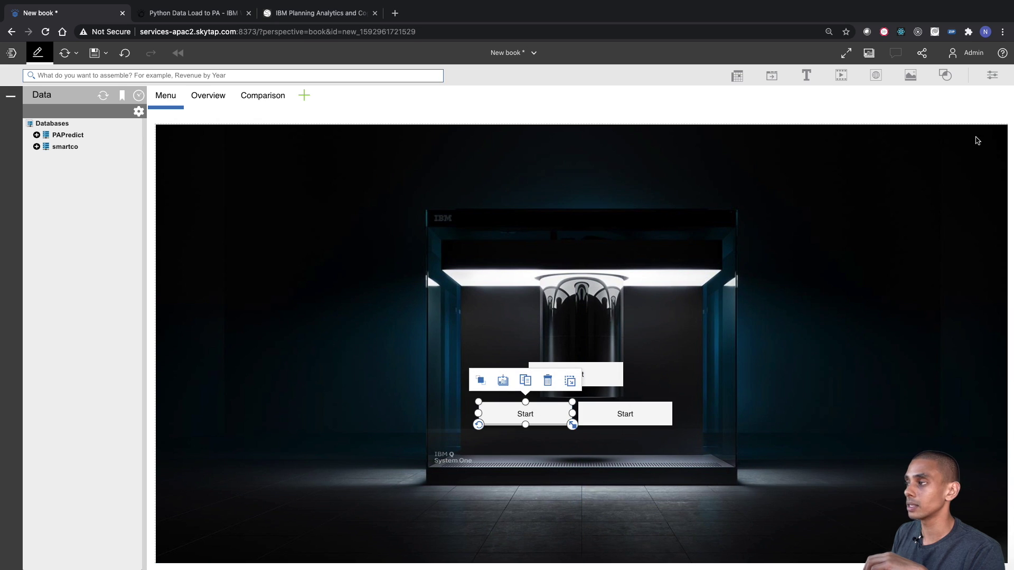
pyautogui.click(991, 76)
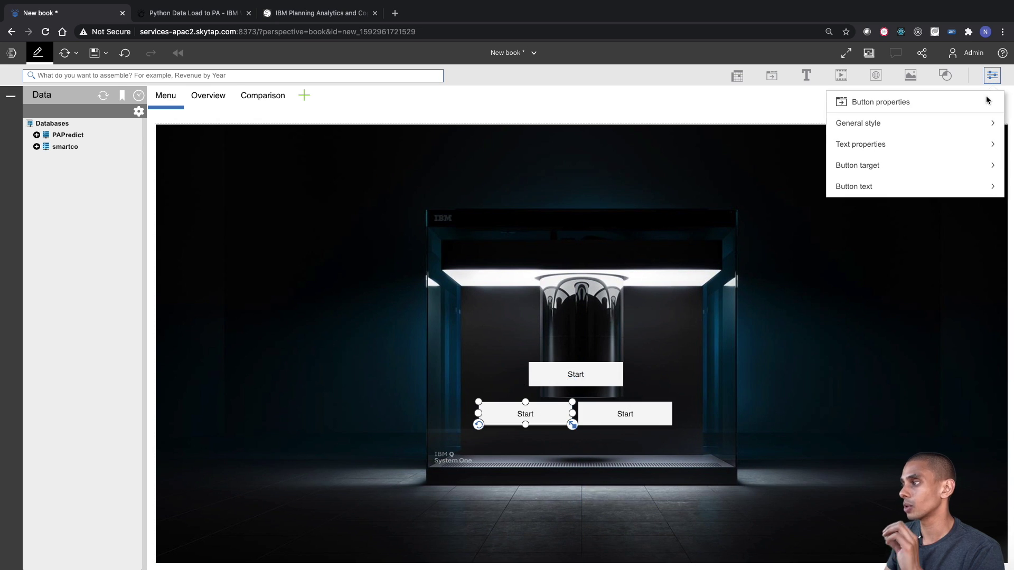
pyautogui.click(972, 172)
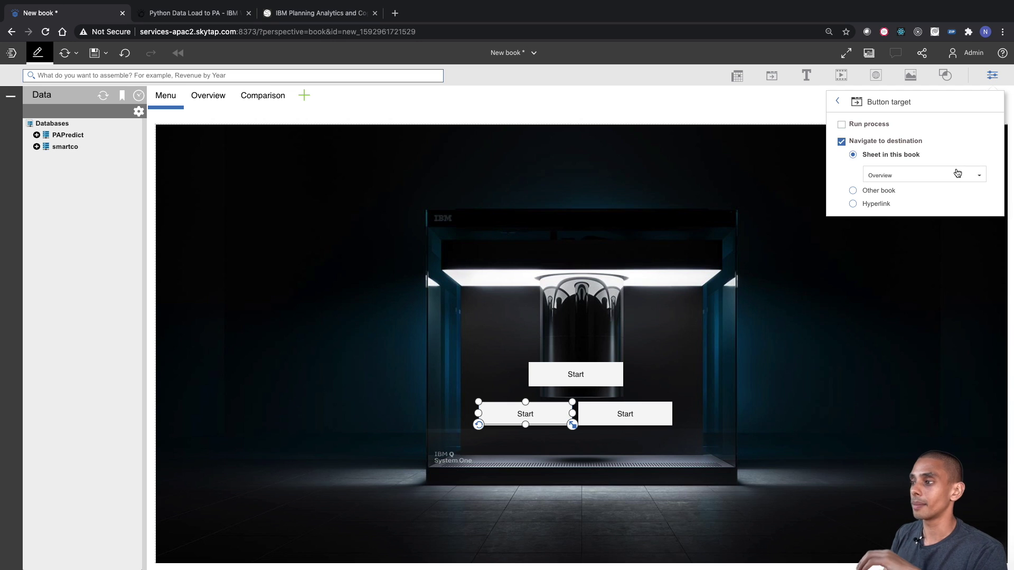
pyautogui.click(862, 103)
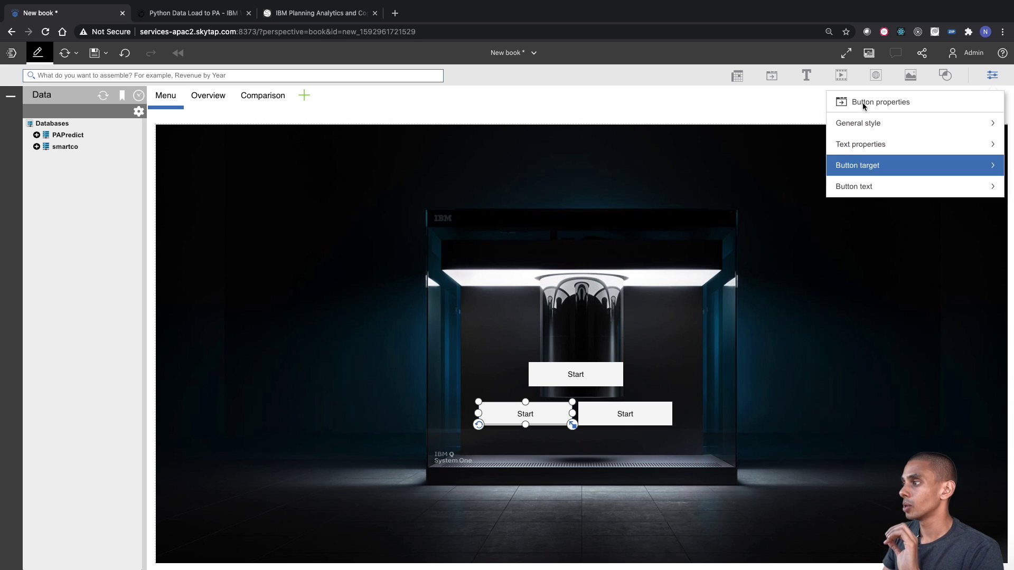
pyautogui.click(887, 192)
pyautogui.doubleClick(866, 136)
pyautogui.write('Overview')
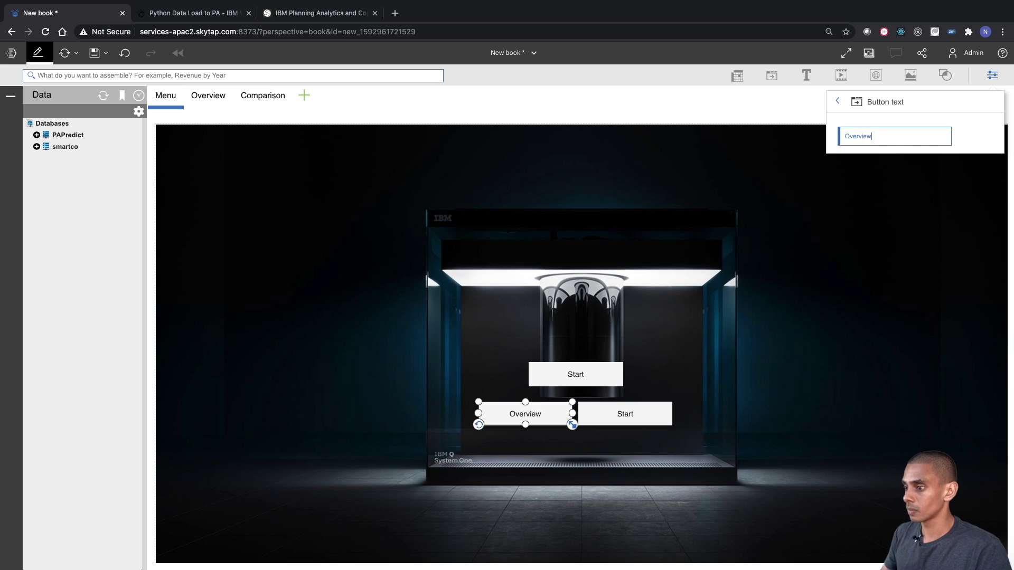
# Set the text of the lower-right button copy to Comparison.
pyautogui.click(640, 414)
pyautogui.click(905, 134)
pyautogui.press('super+a')
pyautogui.write('C')
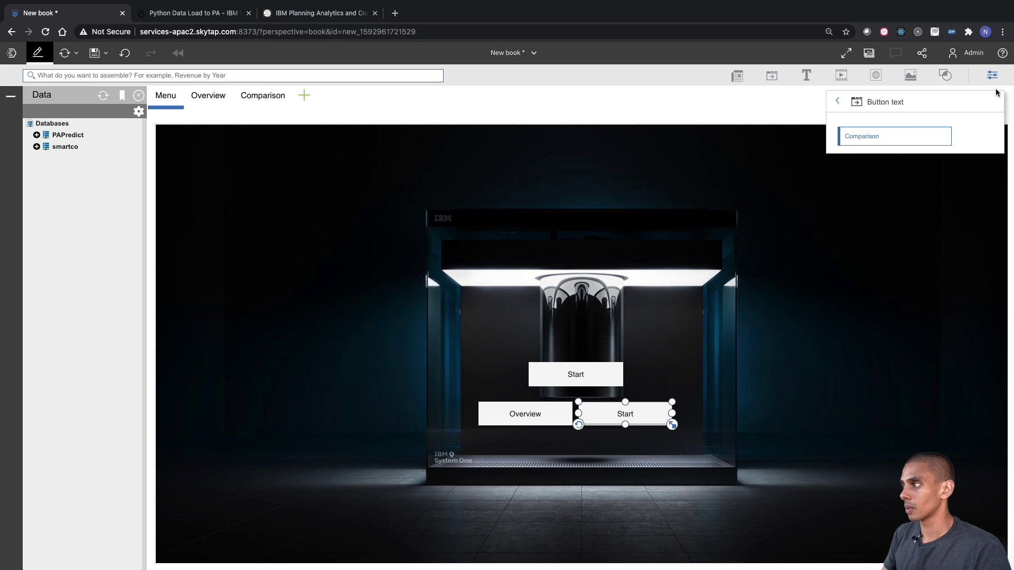
pyautogui.click(1009, 91)
# Save the book in the Shared folder under the name Comparison Dashboard.
pyautogui.click(92, 53)
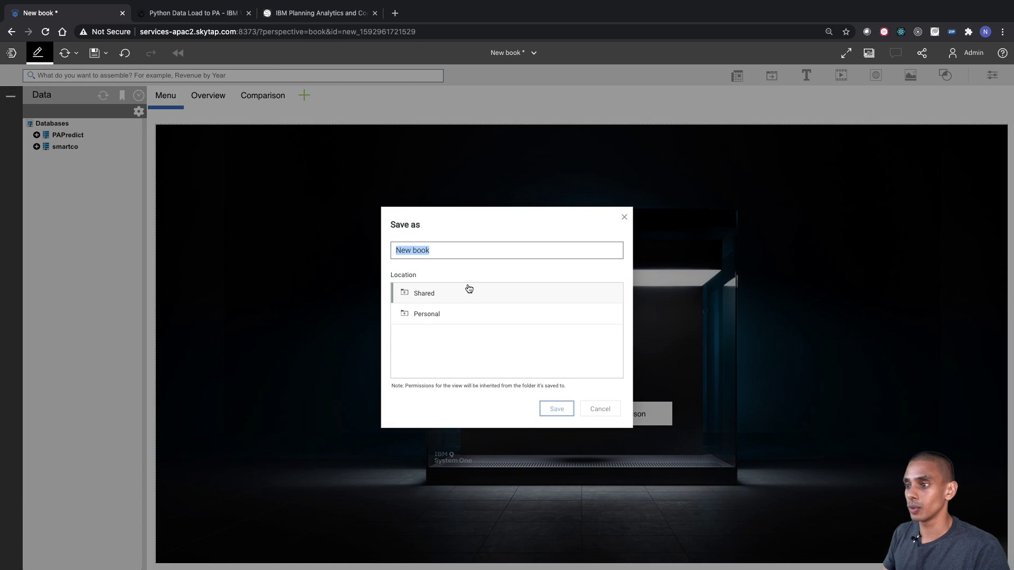
pyautogui.click(468, 288)
pyautogui.click(464, 250)
pyautogui.write('Compar')
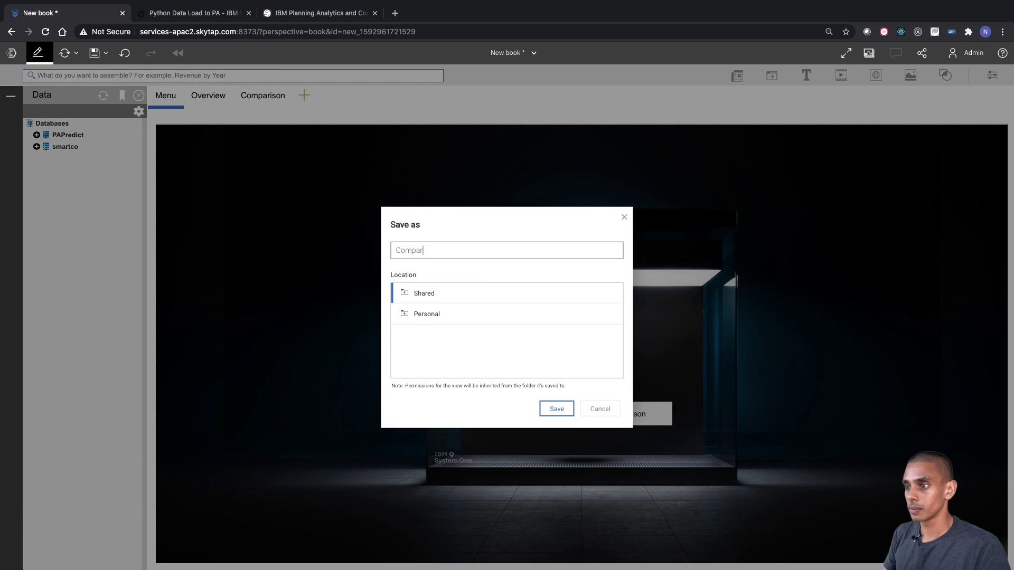
pyautogui.write('ison Dashboard')
pyautogui.click(556, 409)
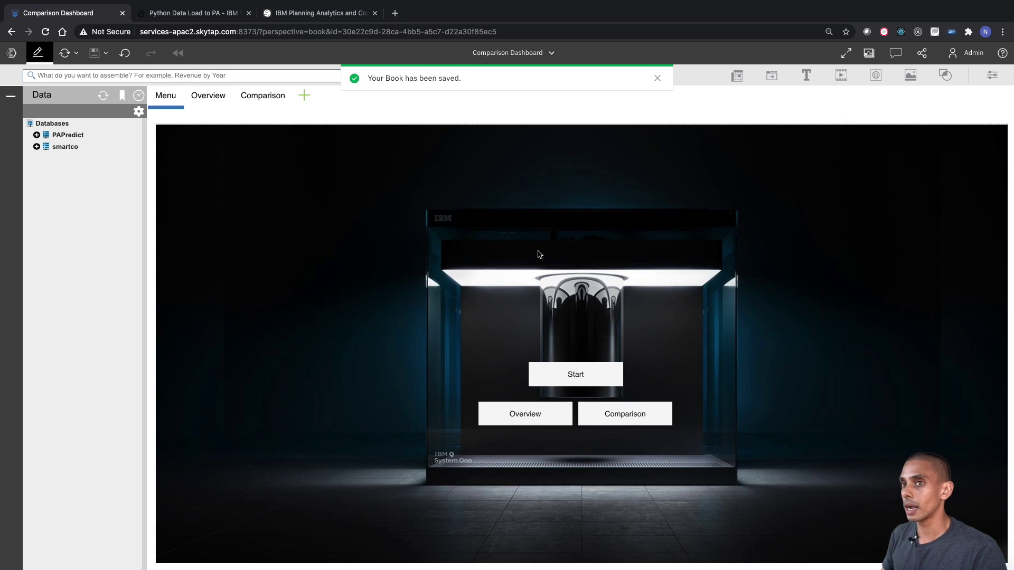
# Leave edit mode and test the Start, Overview and Comparison buttons, returning to the Menu sheet after each one.
pyautogui.click(39, 53)
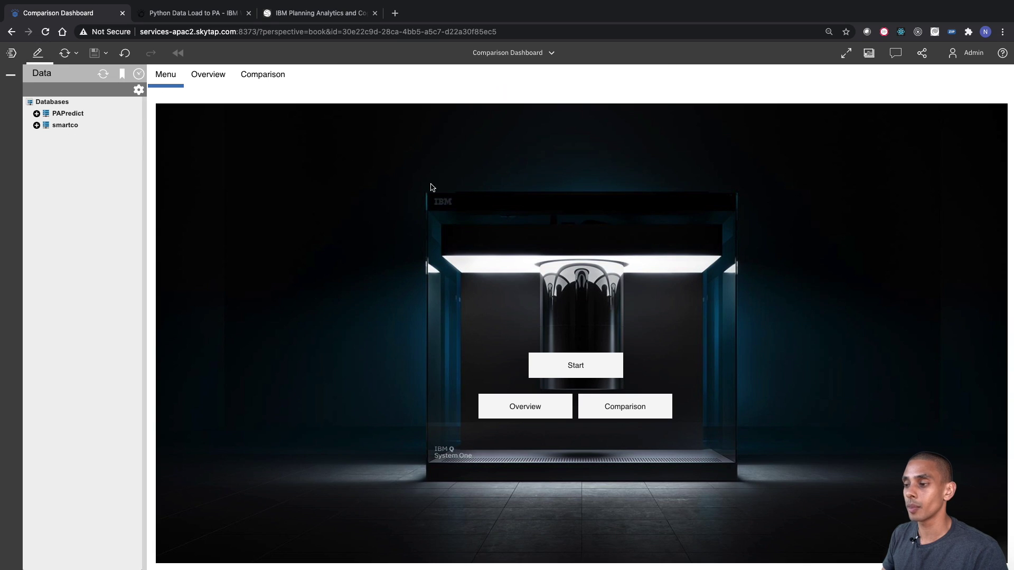
pyautogui.click(582, 366)
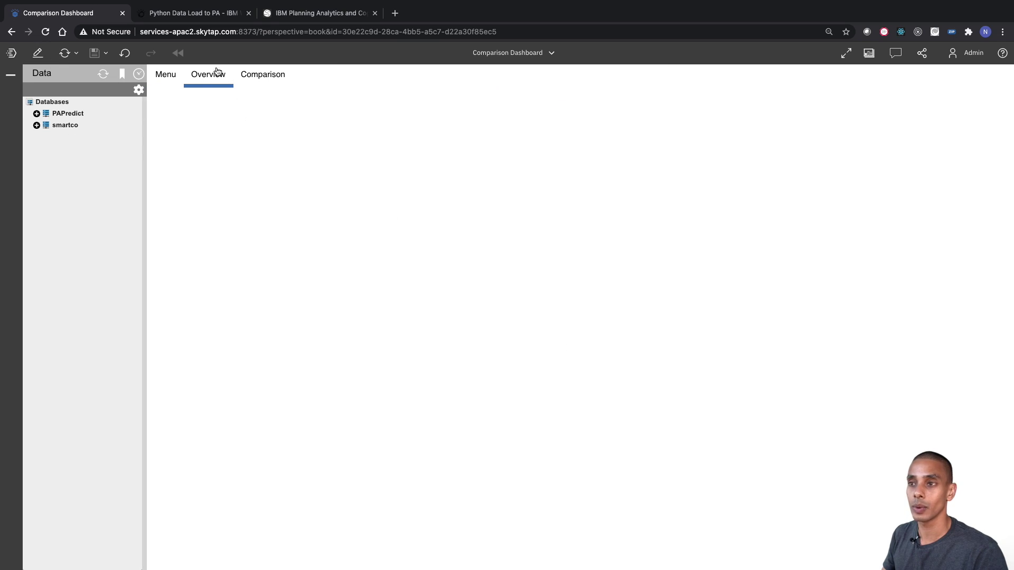
pyautogui.click(166, 76)
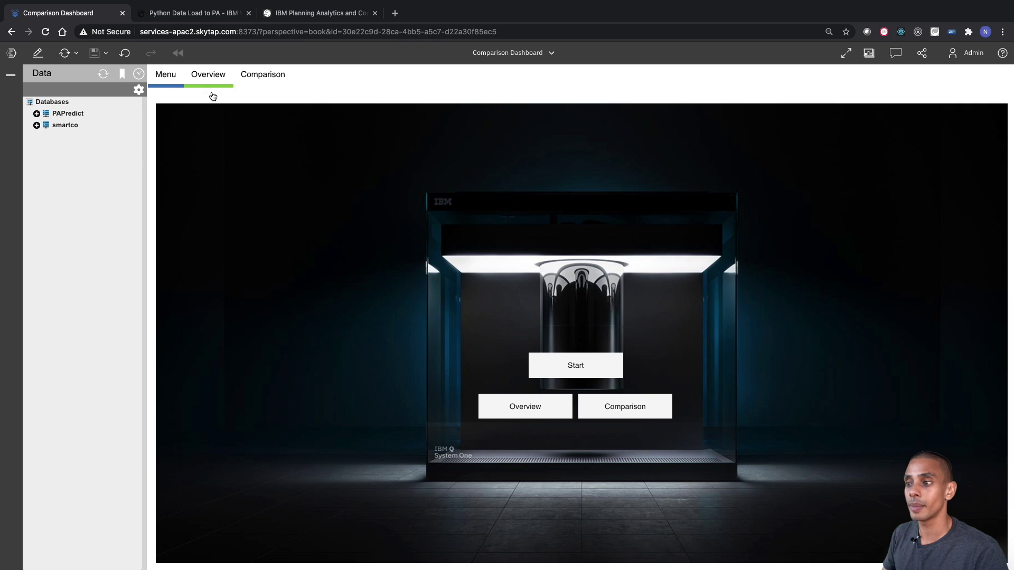
pyautogui.click(542, 408)
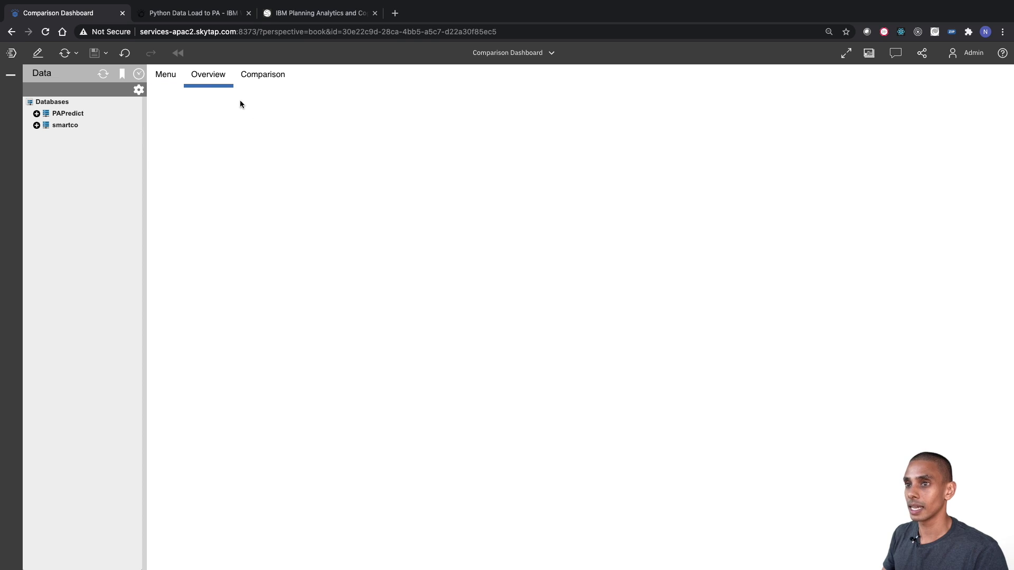
pyautogui.click(164, 87)
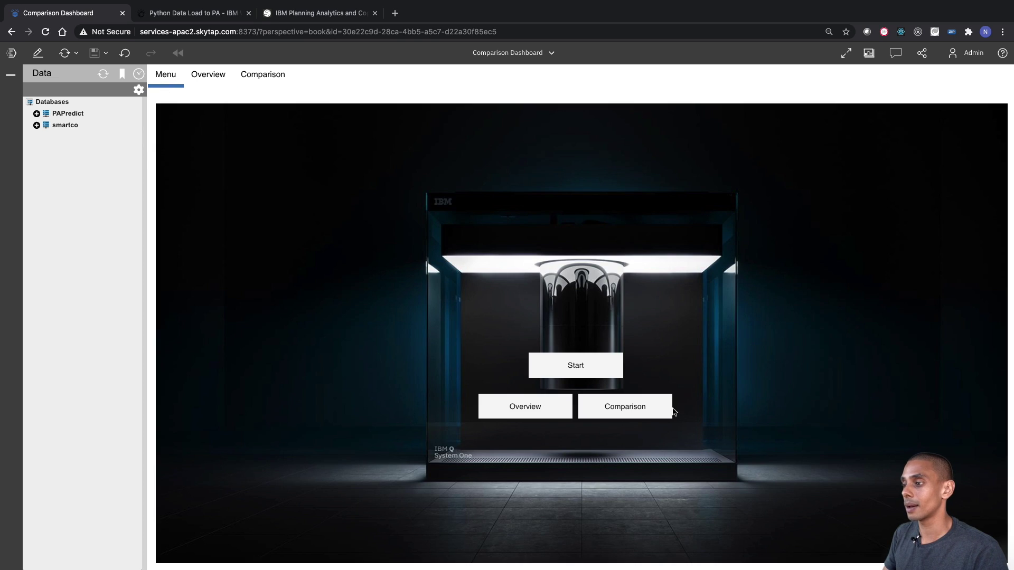
pyautogui.click(616, 405)
pyautogui.click(169, 80)
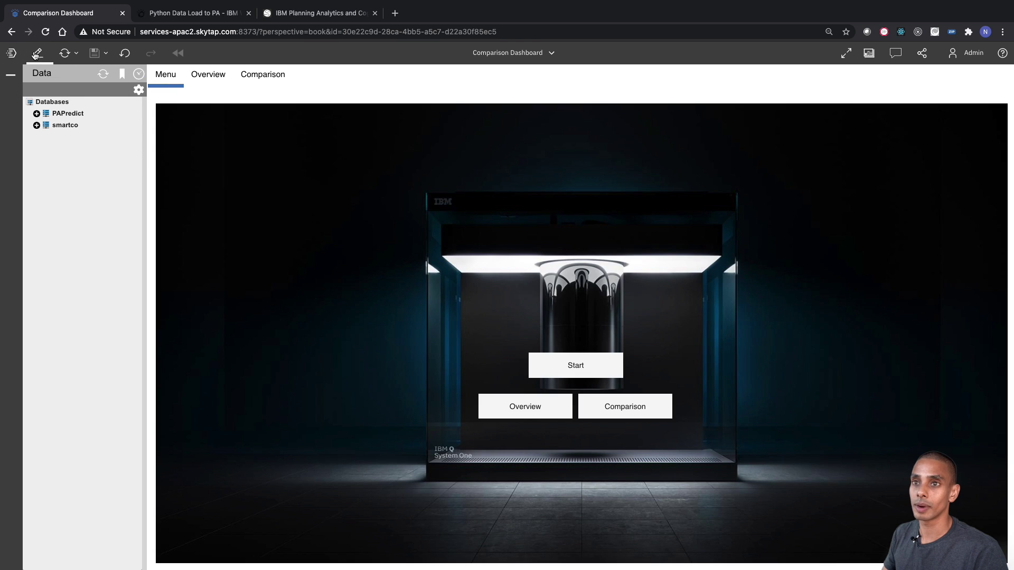
# In edit mode, set the Comparison button's target to the Comparison sheet in this book and save the book.
pyautogui.click(37, 53)
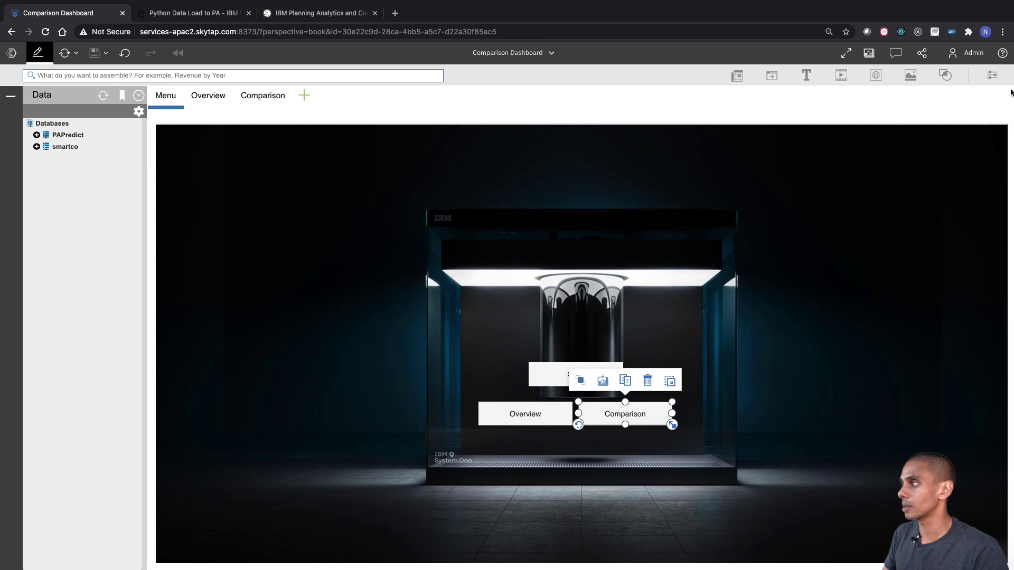
pyautogui.click(993, 75)
pyautogui.click(910, 185)
pyautogui.click(837, 101)
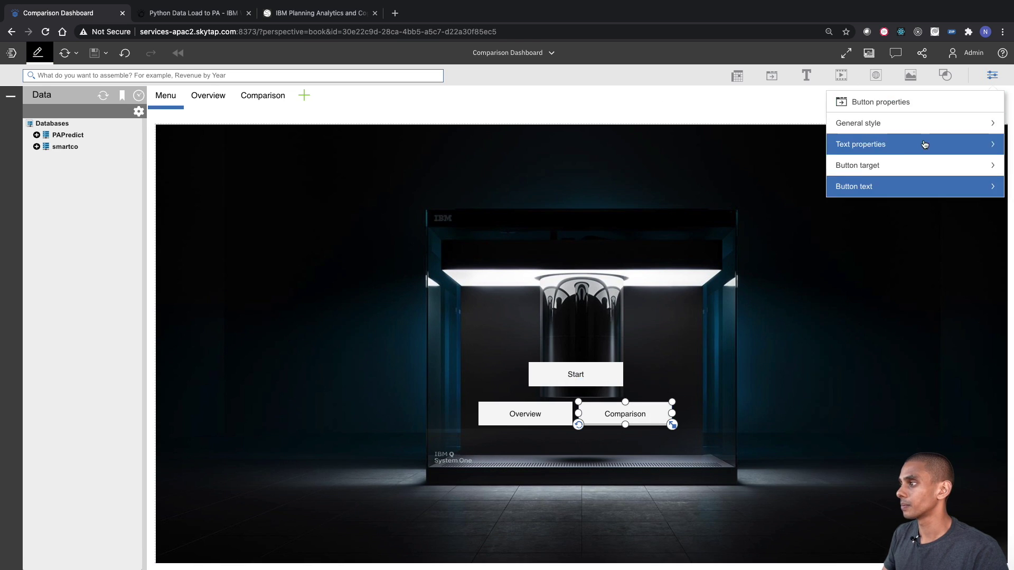
pyautogui.click(908, 163)
pyautogui.click(894, 175)
pyautogui.click(891, 217)
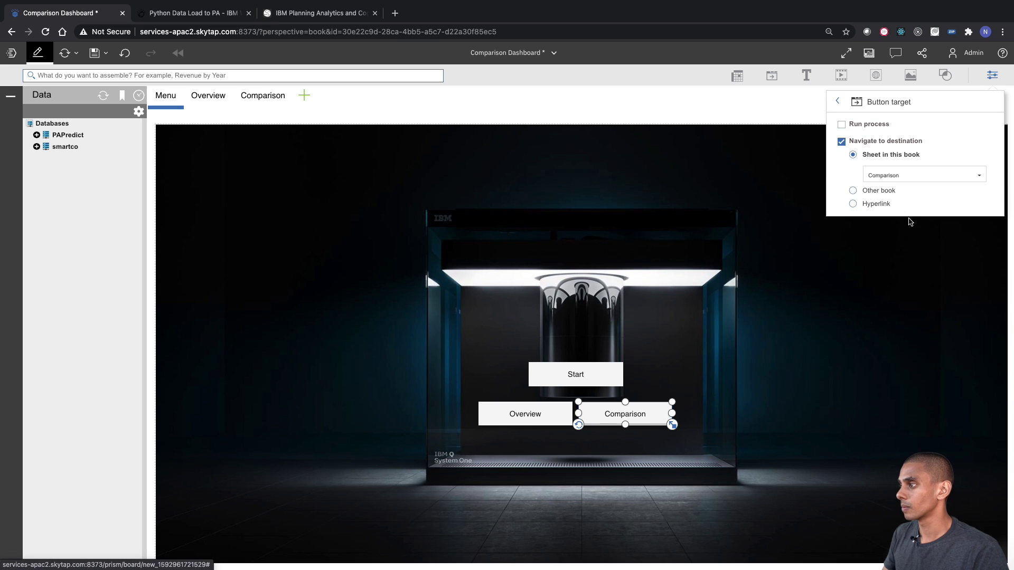
pyautogui.click(992, 75)
pyautogui.click(94, 53)
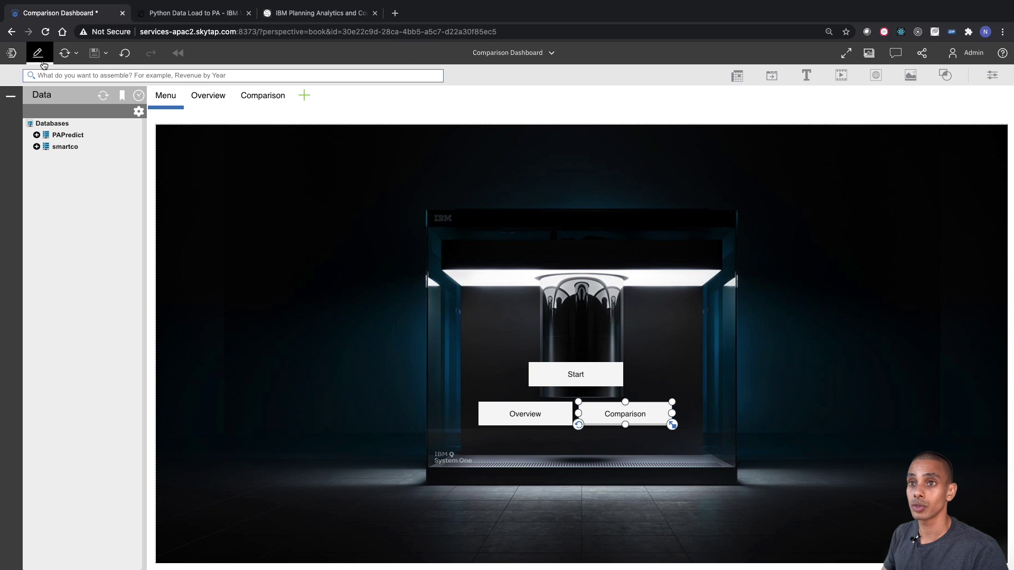
# Leave edit mode and test the Comparison button, then return to the Menu sheet.
pyautogui.click(38, 53)
pyautogui.click(619, 408)
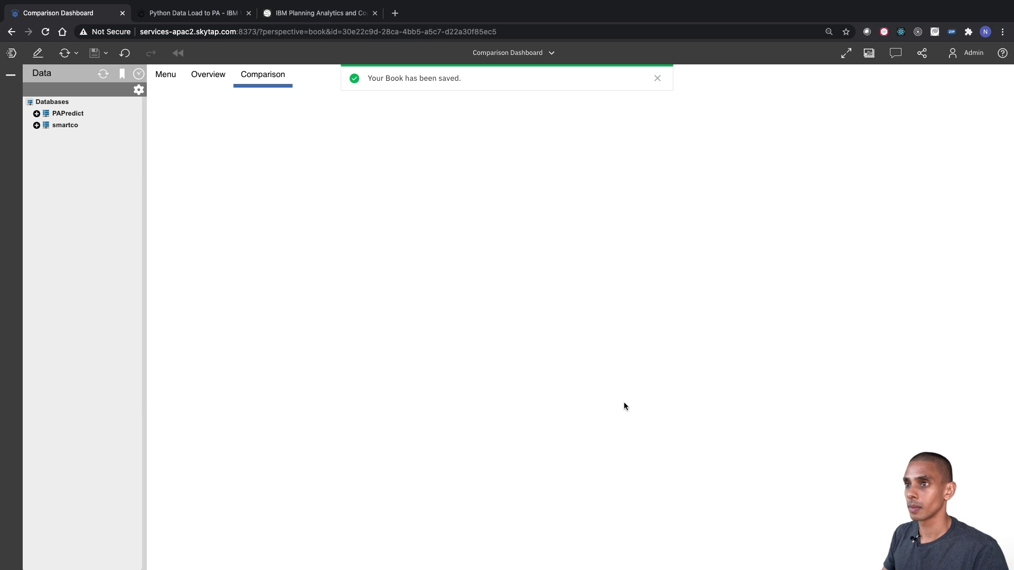
pyautogui.click(168, 80)
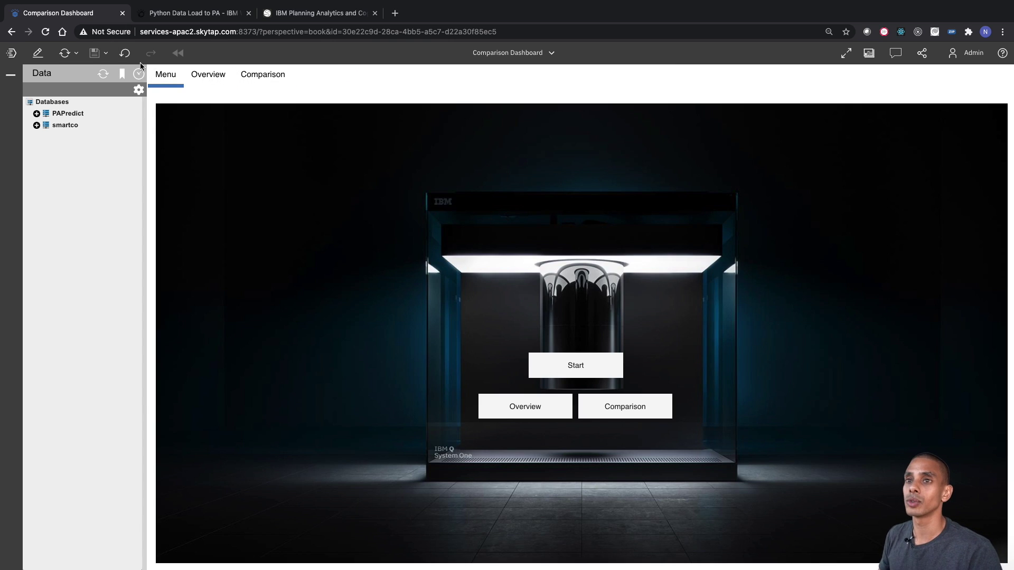
# In edit mode, create business rules for PAPredict's OPS Sales Analysis cube on the Overview sheet and place the editor in the large lower section.
pyautogui.click(38, 53)
pyautogui.click(221, 95)
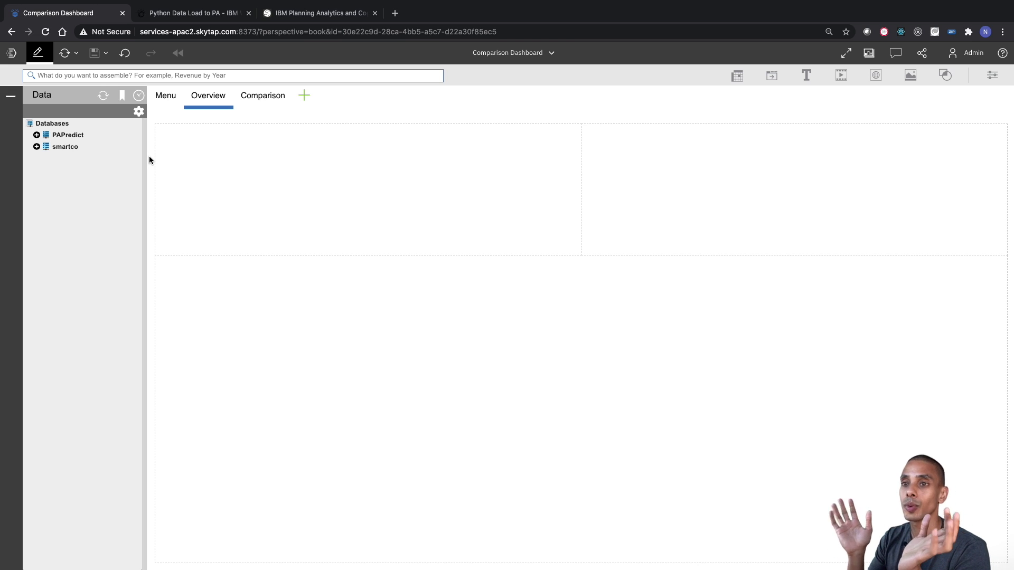
pyautogui.click(37, 135)
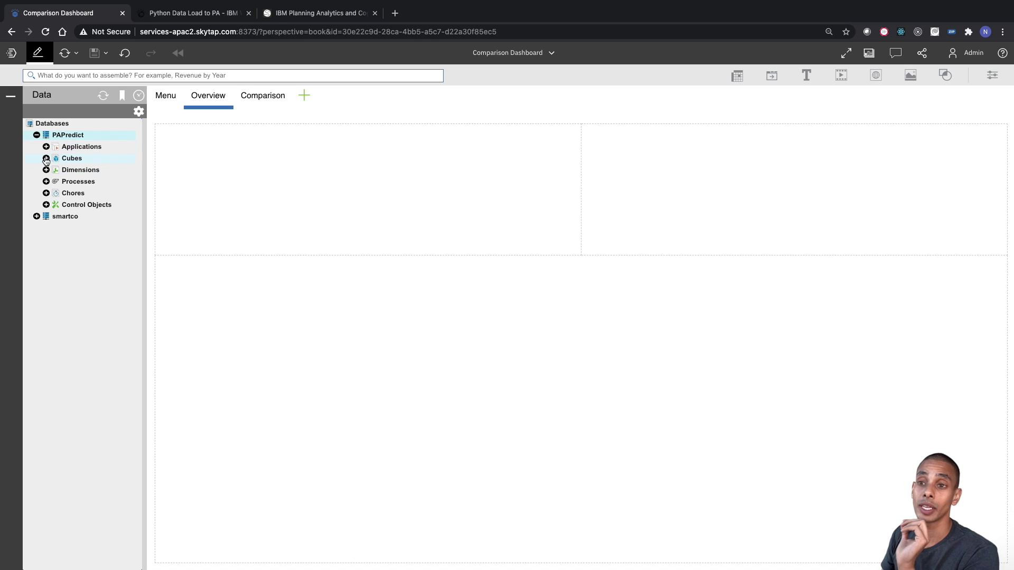
pyautogui.click(46, 158)
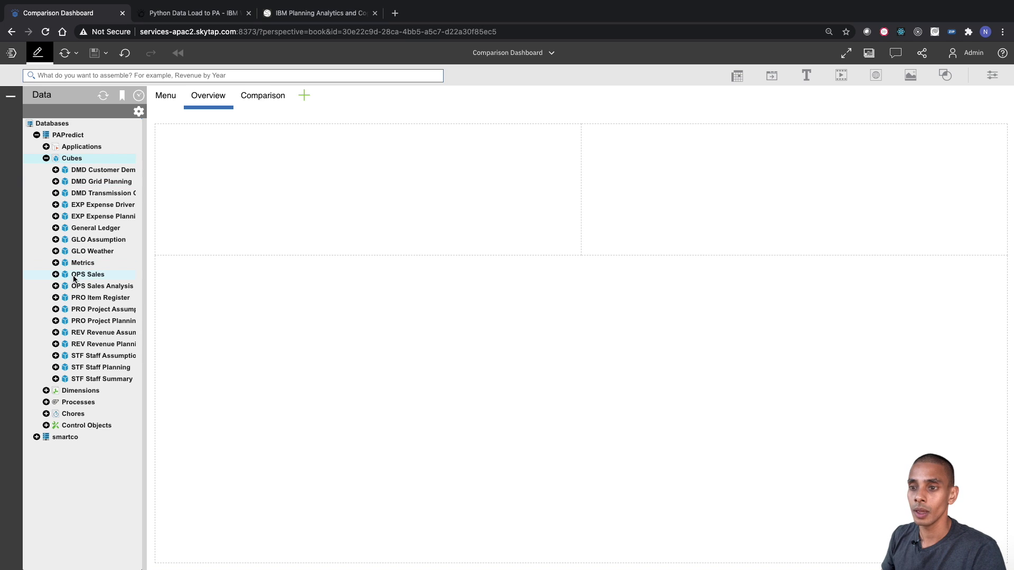
pyautogui.doubleClick(75, 284)
pyautogui.rightClick(112, 290)
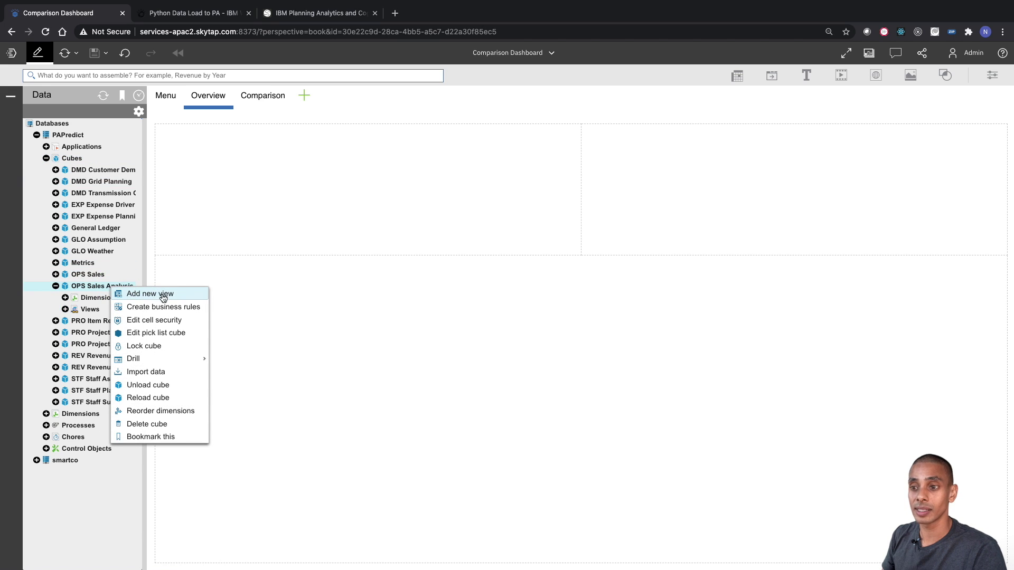
pyautogui.click(165, 314)
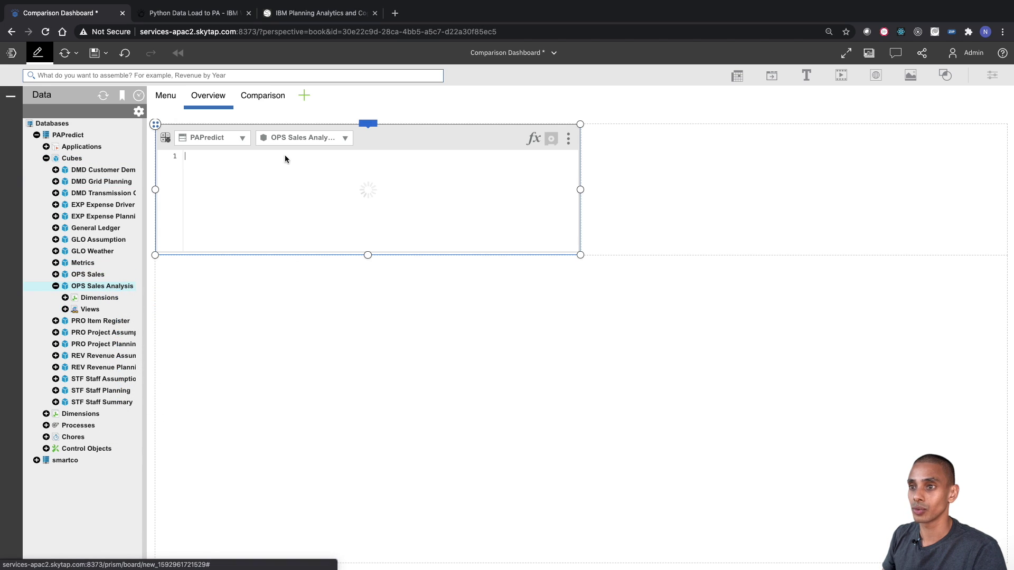
pyautogui.moveTo(151, 128); pyautogui.dragTo(586, 416)
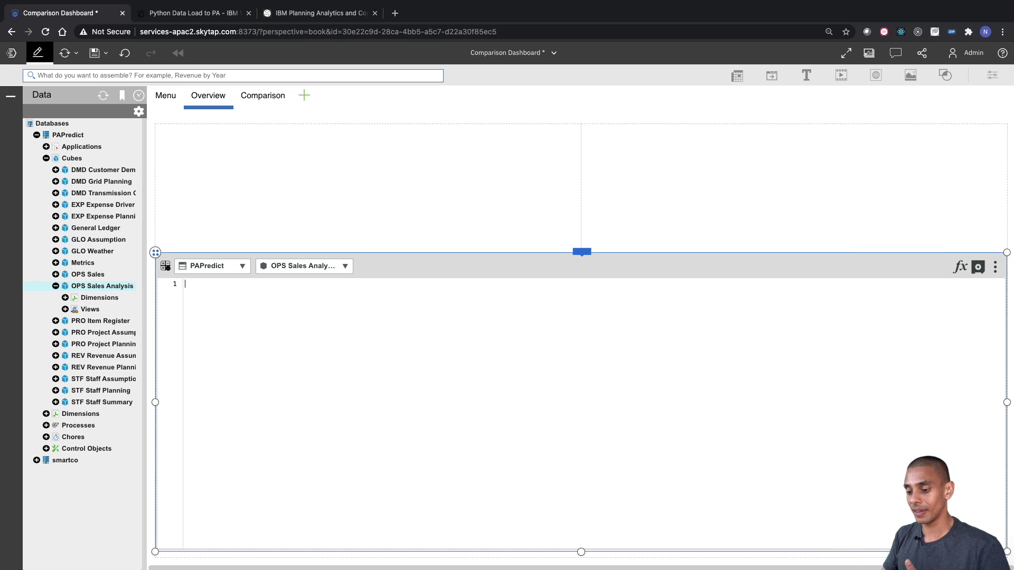
# Write a SKIPCHECK; statement between the comment lines "# Rule Information : START" and "# Rule Information: END".
pyautogui.write('# H')
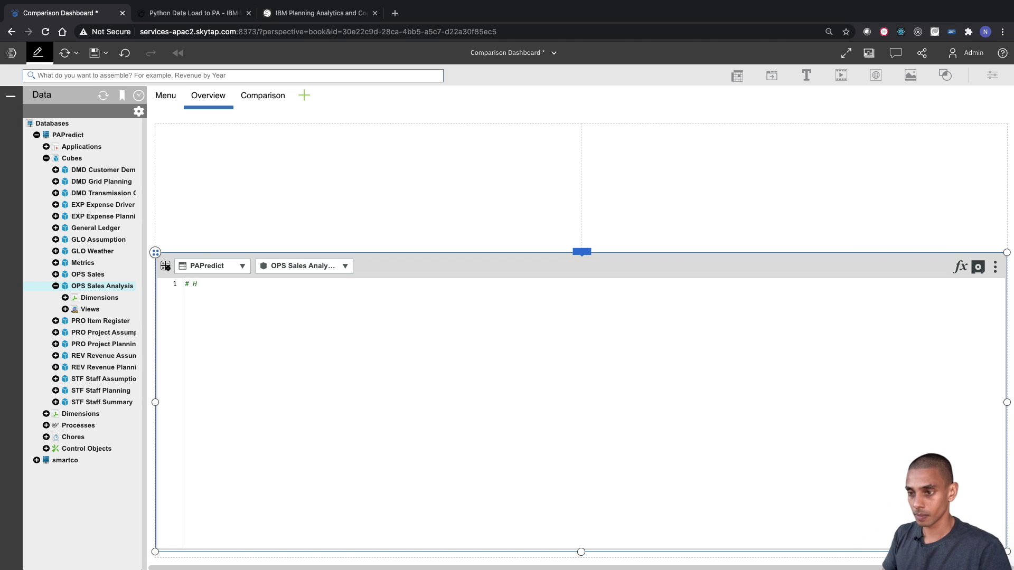
pyautogui.write('ule Information')
pyautogui.press('Return')
pyautogui.press('Return')
pyautogui.press('Return')
pyautogui.write('# Rule Information: END')
pyautogui.press('Up')
pyautogui.press('Up')
pyautogui.press('Up')
pyautogui.write(': START')
pyautogui.press('Down')
pyautogui.write('SKIPCHECK;')
pyautogui.press('Delete')
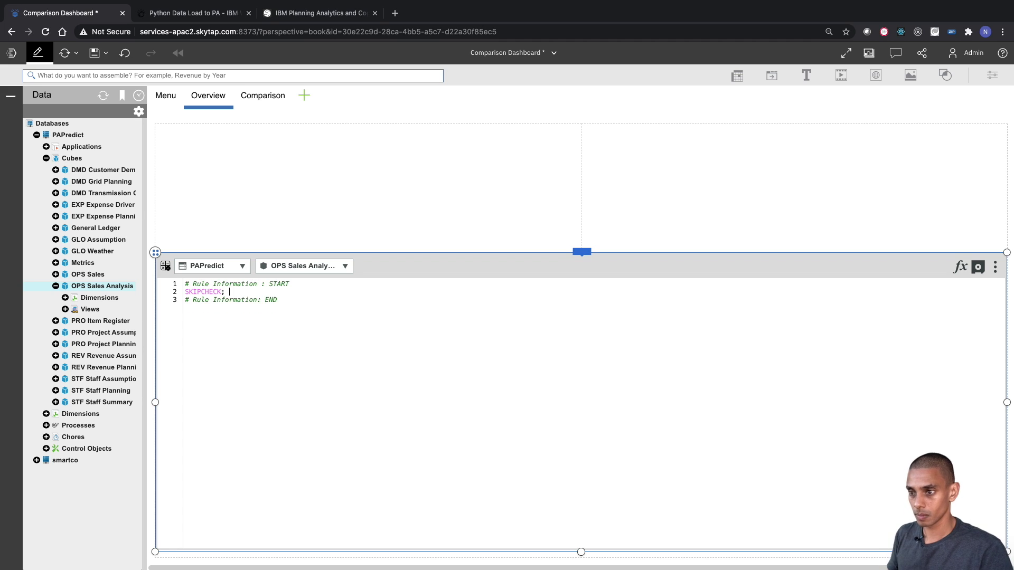
# Add header comments above SKIPCHECK: "# Rule for OPS Sales Analysis Cube", "# Date: 24 June 2020" and an author line with the author's name.
pyautogui.write('#')
pyautogui.press('Up')
pyautogui.press('Up')
pyautogui.press('Up')
pyautogui.press('Home')
pyautogui.press('Return')
pyautogui.press('Up')
pyautogui.write('# Rule for OPS Sales Analysis Cube')
pyautogui.press('Return')
pyautogui.write('# Date: 24 June 2020')
pyautogui.press('Return')
pyautogui.write('# Author: Nicholas Renotte SKIPCHECK; # Rule Information: END  # ')
# Below the header block, add a tilde divider comment ending in "START: Rules" and copy that line.
pyautogui.write('~~~~~~~~~~~~~~~~~~~~~~~~~~~~~~~~~~~~~~~~~~~~~~~~~~~~~~~~~~~~~')
pyautogui.write(' STAR')
pyautogui.press('BackSpace')
pyautogui.write('START: Rules')
pyautogui.hotkey('shift', 'Home')
pyautogui.press('super+c')
# Paste three copies of the divider comment below the original, leaving blank lines for the rules and feeders sections.
pyautogui.press('End')
pyautogui.press('Return')
pyautogui.press('Return')
pyautogui.press('super+v')
pyautogui.press('Return')
pyautogui.press('Return')
pyautogui.press('Return')
pyautogui.press('Return')
pyautogui.press('Return')
pyautogui.press('super+v')
pyautogui.press('Return')
pyautogui.press('Return')
pyautogui.press('super+v')
# Relabel the pasted dividers "END: Rules", "START: Feeders" and "END: Feeders".
pyautogui.doubleClick(450, 411)
pyautogui.write('END:')
pyautogui.hotkey('shift', 'End')
pyautogui.write('Feeders')
pyautogui.doubleClick(481, 395)
pyautogui.write('Feeders')
pyautogui.doubleClick(453, 356)
pyautogui.write('END')
# Adjust the blank lines around the Rules and Feeders dividers so each section has room for statements.
pyautogui.press('Down')
pyautogui.press('Down')
pyautogui.press('Down')
pyautogui.press('BackSpace')
pyautogui.press('BackSpace')
pyautogui.press('BackSpace')
pyautogui.press('Up')
pyautogui.press('Return')
pyautogui.press('Down')
pyautogui.press('Down')
pyautogui.press('Down')
pyautogui.press('Down')
pyautogui.press('Return')
pyautogui.press('Return')
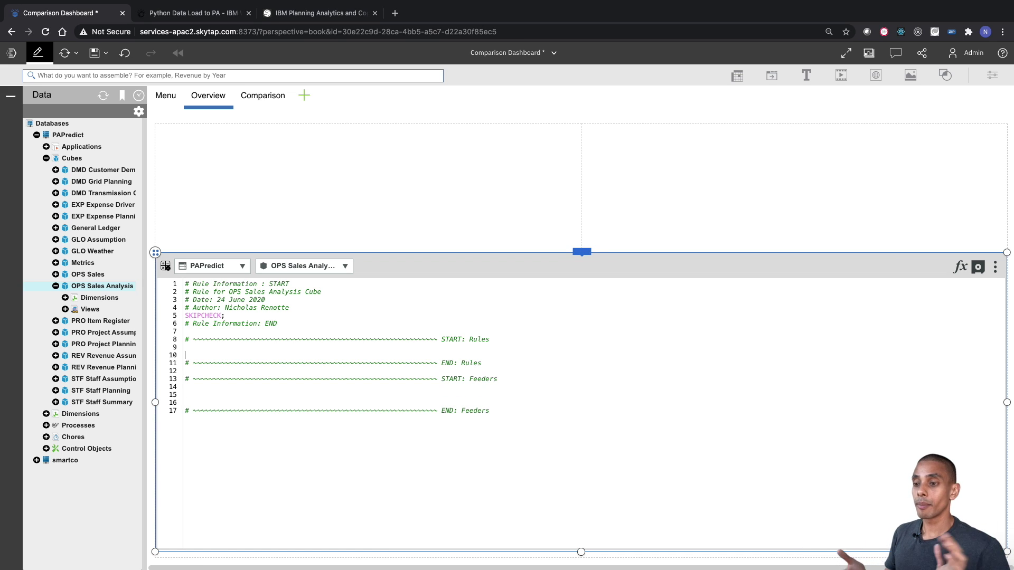
# In the Rules section, add the comment "# New Sales" and the rule [{'Actual', 'Optimized Actual'}, '4995'] = N: ['4997']*['4996'];.
pyautogui.click(186, 355)
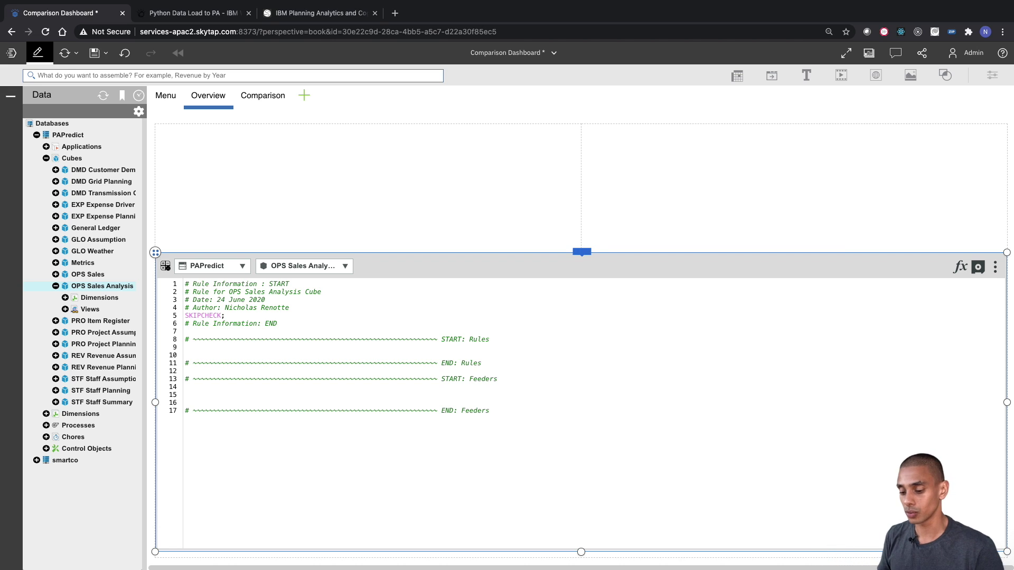
pyautogui.press('Return')
pyautogui.write('# New Sales')
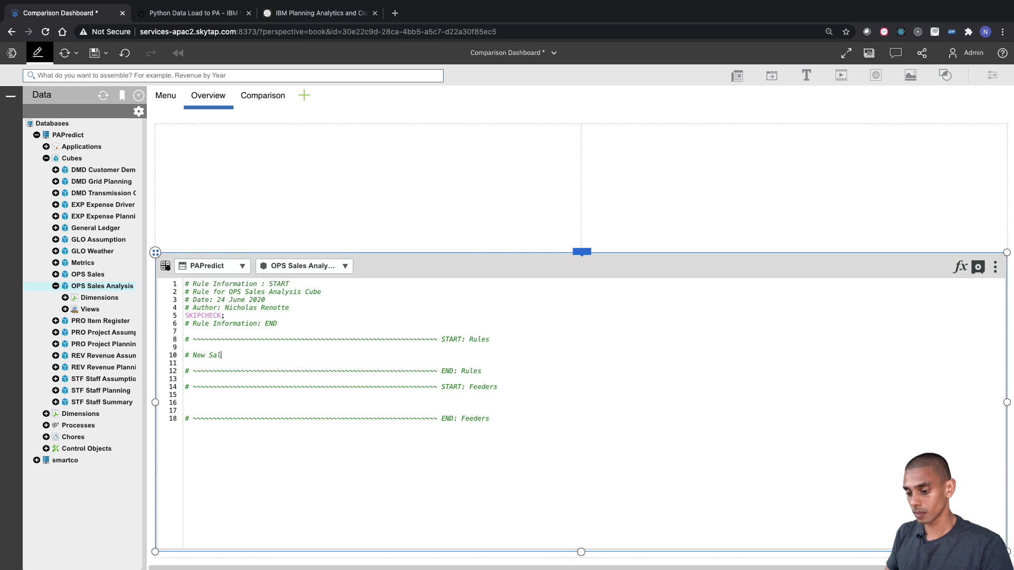
pyautogui.press('Return')
pyautogui.write("['Act")
pyautogui.press('BackSpace')
pyautogui.press('BackSpace')
pyautogui.press('BackSpace')
pyautogui.press('BackSpace')
pyautogui.write("['")
pyautogui.press('BackSpace')
pyautogui.press('BackSpace')
pyautogui.write("{'Actual',")
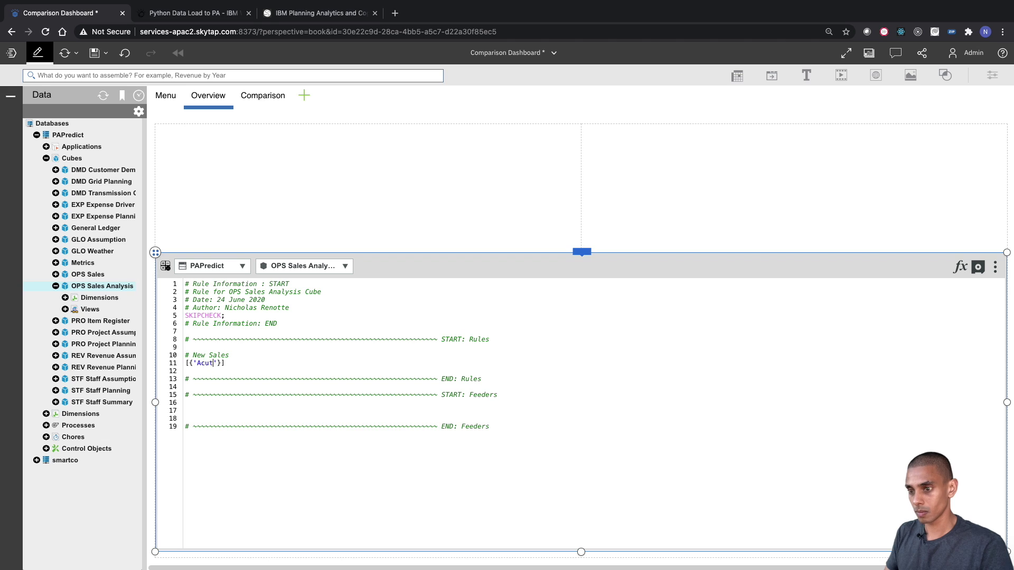
pyautogui.write(" 'Optimized A")
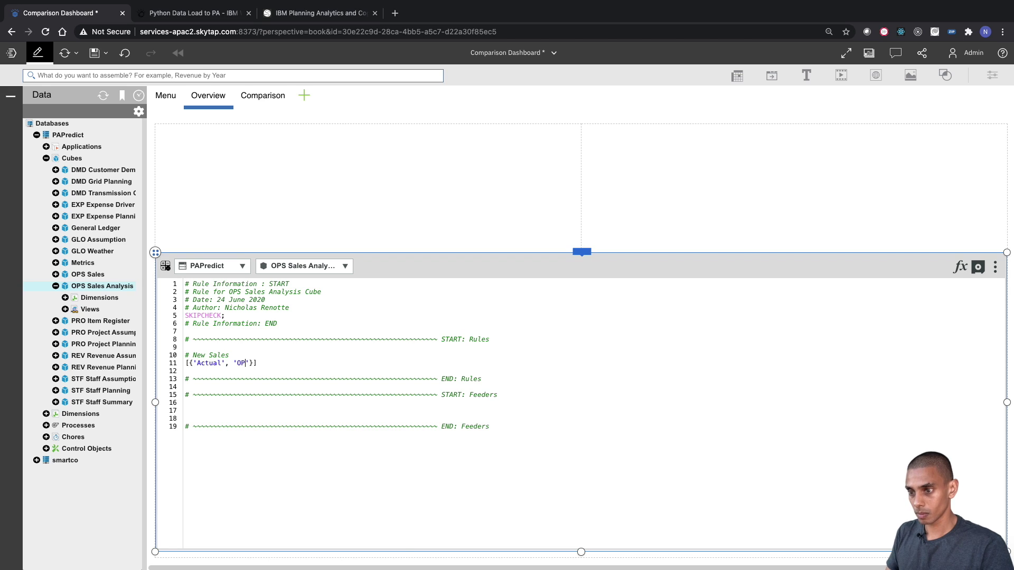
pyautogui.write("ctual'}, '499")
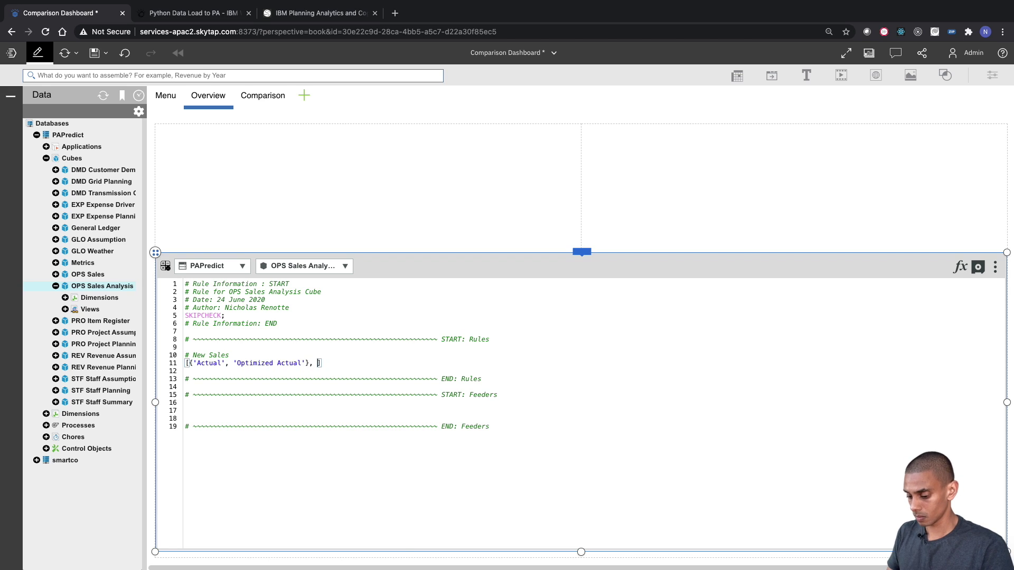
pyautogui.write("5'] =")
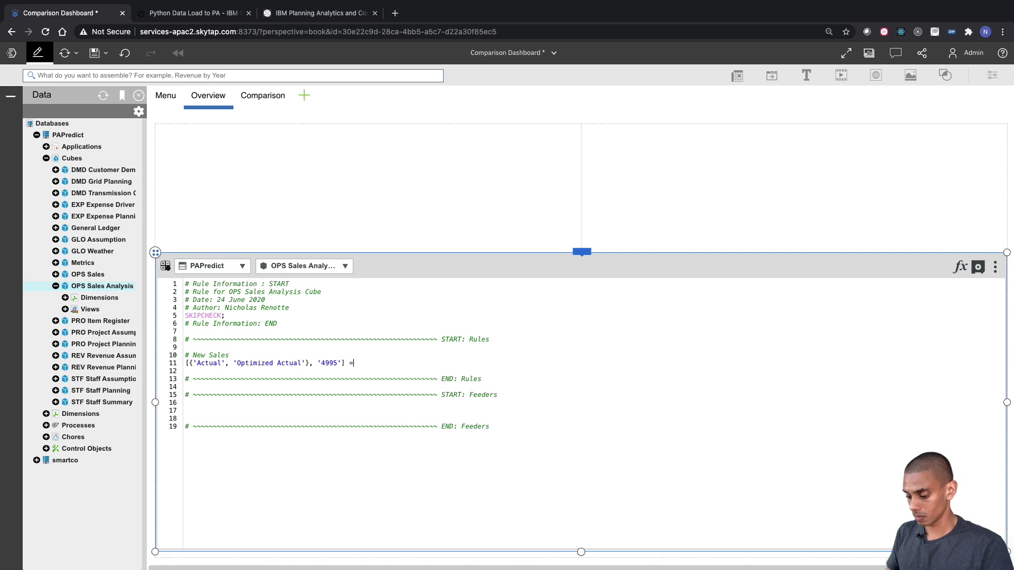
pyautogui.write(" N: ['4997']*")
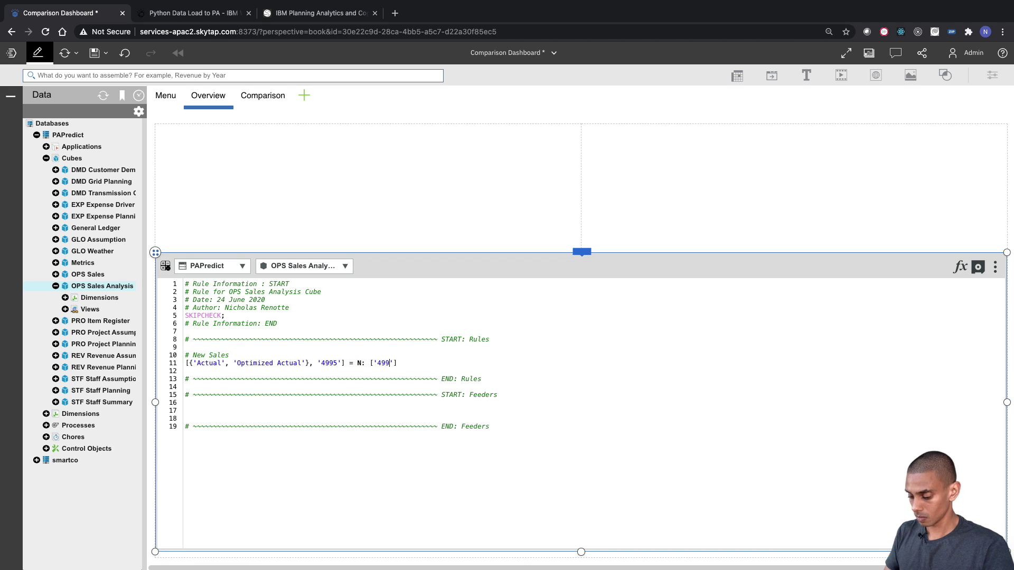
pyautogui.write("['4996'];")
pyautogui.press('Return')
# In the Feeders section, add the FEEDERS; statement and the comment "# New Sales Feeder".
pyautogui.press('Down')
pyautogui.press('Down')
pyautogui.press('Down')
pyautogui.press('Down')
pyautogui.press('Down')
pyautogui.press('Return')
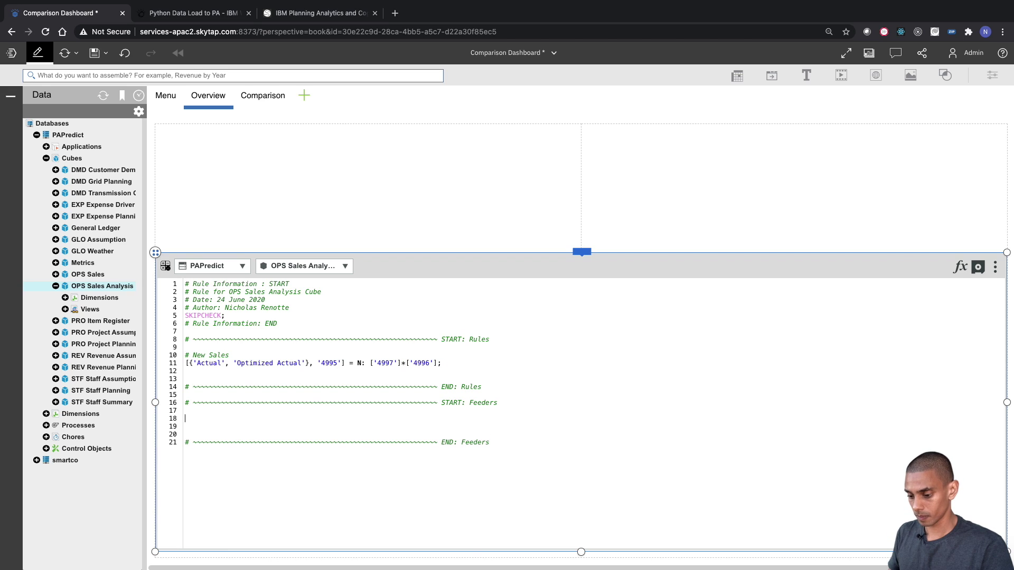
pyautogui.write('FEEDERS;')
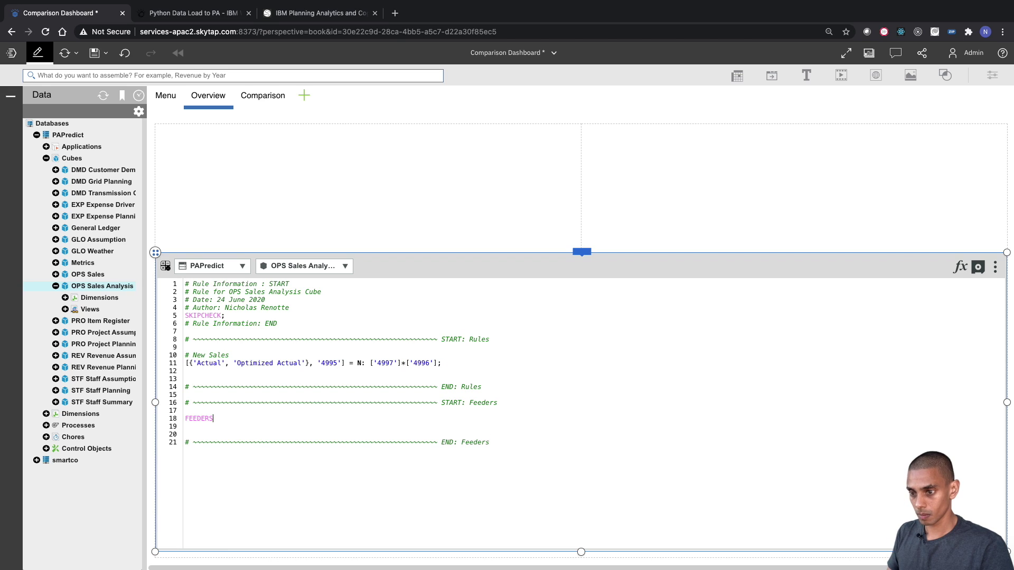
pyautogui.press('Return')
pyautogui.write('# New Sales Feeder')
pyautogui.press('Return')
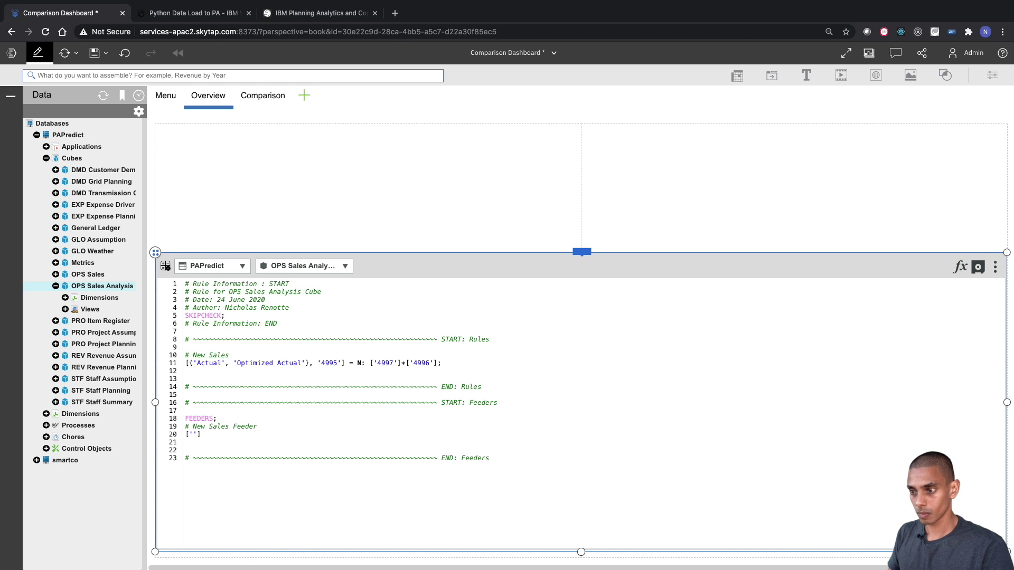
# Reuse the New Sales rule's area to write the feeder [{'Actual', 'Optimized Actual'}, '4997'] => ['4995'];.
pyautogui.moveTo(345, 363); pyautogui.dragTo(174, 365)
pyautogui.press('super+c')
pyautogui.moveTo(203, 434); pyautogui.dragTo(164, 438)
pyautogui.press('super+v')
pyautogui.press('Down')
pyautogui.press('Up')
pyautogui.press('BackSpace')
pyautogui.press('BackSpace')
pyautogui.press('BackSpace')
pyautogui.press('BackSpace')
pyautogui.press('BackSpace')
pyautogui.write("997'] => ['4995'];")
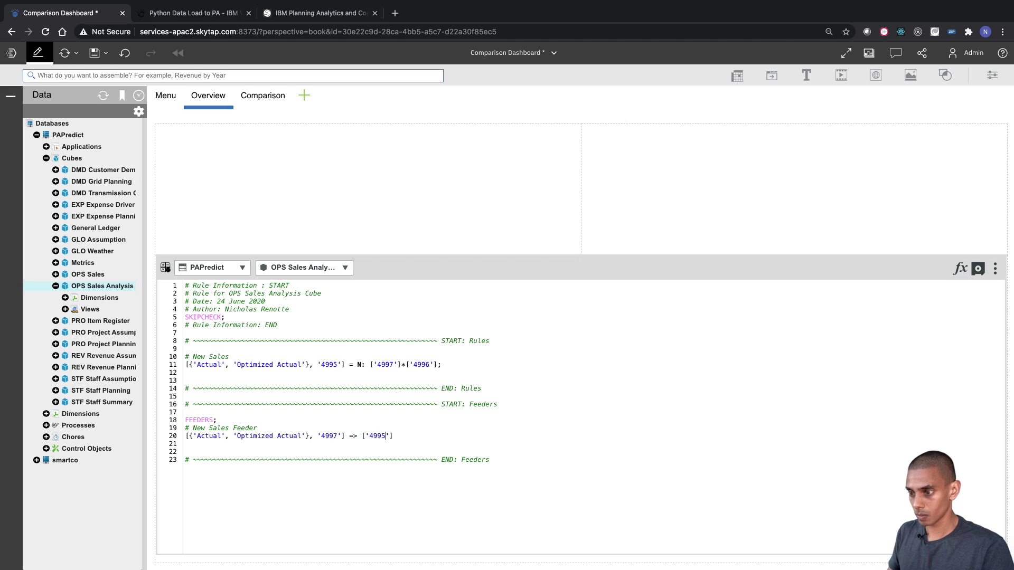
# Duplicate the New Sales feeder and change its source account to '4996', so it reads [{'Actual', 'Optimized Actual'}, '4996'] => ['4995'];.
pyautogui.press('super+shift+Left')
pyautogui.press('super+c')
pyautogui.press('Right')
pyautogui.press('Return')
pyautogui.press('super+v')
pyautogui.press('Left')
pyautogui.press('Left')
pyautogui.press('Left')
pyautogui.press('Left')
pyautogui.press('Left')
pyautogui.press('Left')
pyautogui.press('Left')
pyautogui.press('Left')
pyautogui.press('Left')
pyautogui.press('Left')
pyautogui.press('Left')
pyautogui.press('Left')
pyautogui.press('Left')
pyautogui.press('Left')
pyautogui.press('Left')
pyautogui.press('Left')
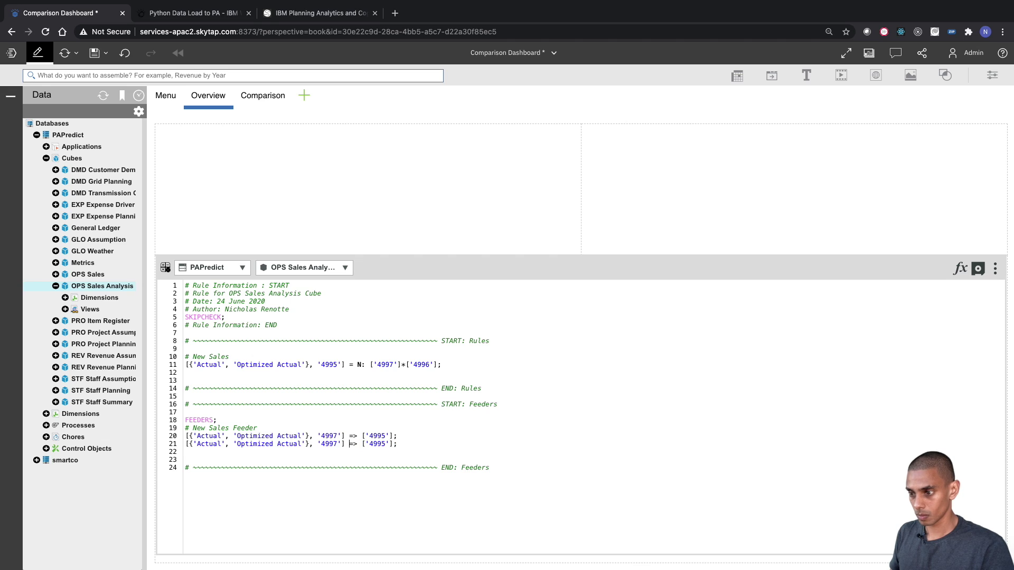
pyautogui.press('BackSpace')
pyautogui.write('6')
pyautogui.press('End')
pyautogui.press('Return')
# Below the New Sales rule, add the comment "# Rebate Income" and a copy of the New Sales rule.
pyautogui.click(459, 364)
pyautogui.press('Down')
pyautogui.press('Return')
pyautogui.write('# Rebate Income')
pyautogui.press('Return')
pyautogui.press('Up')
pyautogui.hotkey('shift', 'End')
pyautogui.hotkey('ctrl', 'c')
pyautogui.press('Down')
pyautogui.press('Down')
pyautogui.press('Down')
pyautogui.hotkey('ctrl', 'v')
# Change the target account of the copied rule under Rebate Income to '4993'.
pyautogui.press('Home')
pyautogui.press('Right')
pyautogui.press('Right')
pyautogui.press('Right')
pyautogui.click(339, 388)
pyautogui.press('BackSpace')
pyautogui.write('3')
# Set the Rebate Income rule's calculation to N: (['4995']+['4999'])*['4994'];.
pyautogui.press('Right')
pyautogui.press('Right')
pyautogui.press('Right')
pyautogui.press('Right')
pyautogui.press('Right')
pyautogui.press('Right')
pyautogui.press('Right')
pyautogui.press('Right')
pyautogui.write('(')
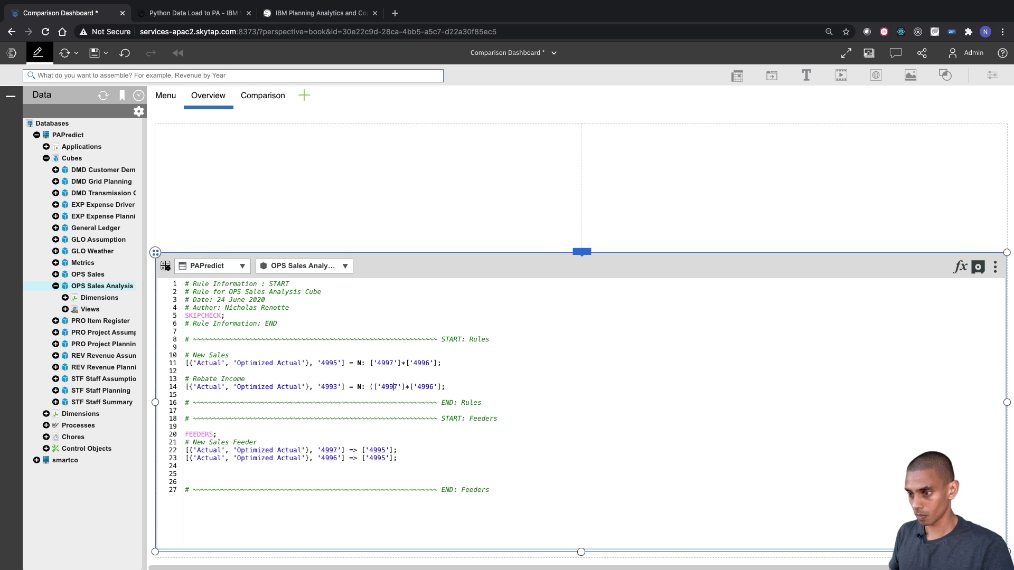
pyautogui.press('Right')
pyautogui.press('Right')
pyautogui.press('Right')
pyautogui.press('Right')
pyautogui.press('Right')
pyautogui.press('Right')
pyautogui.press('BackSpace')
pyautogui.write('5')
pyautogui.press('Right')
pyautogui.press('Right')
pyautogui.write("+['49")
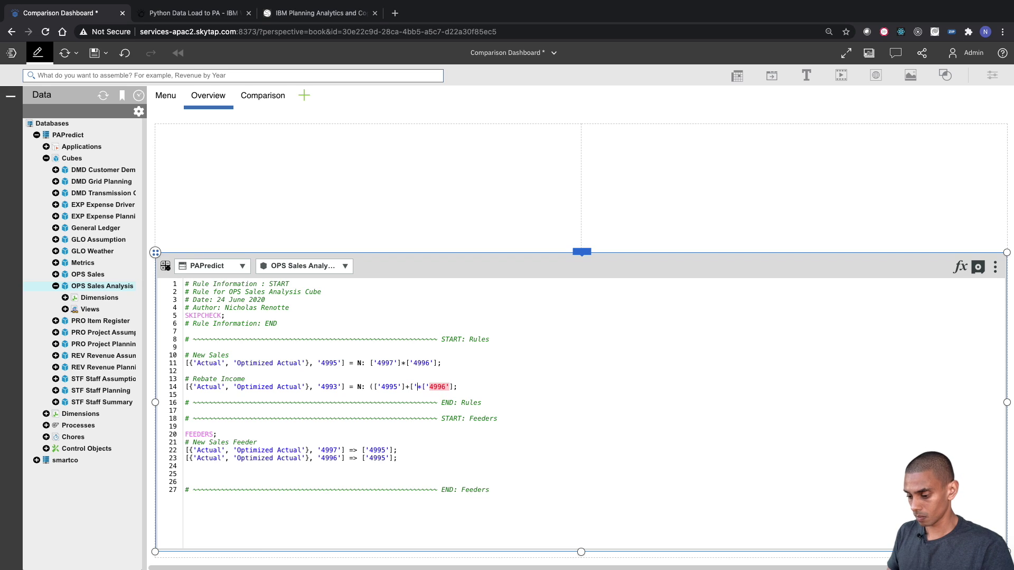
pyautogui.write("99'])")
pyautogui.press('Right')
pyautogui.press('Right')
pyautogui.press('Right')
pyautogui.press('Right')
pyautogui.press('Right')
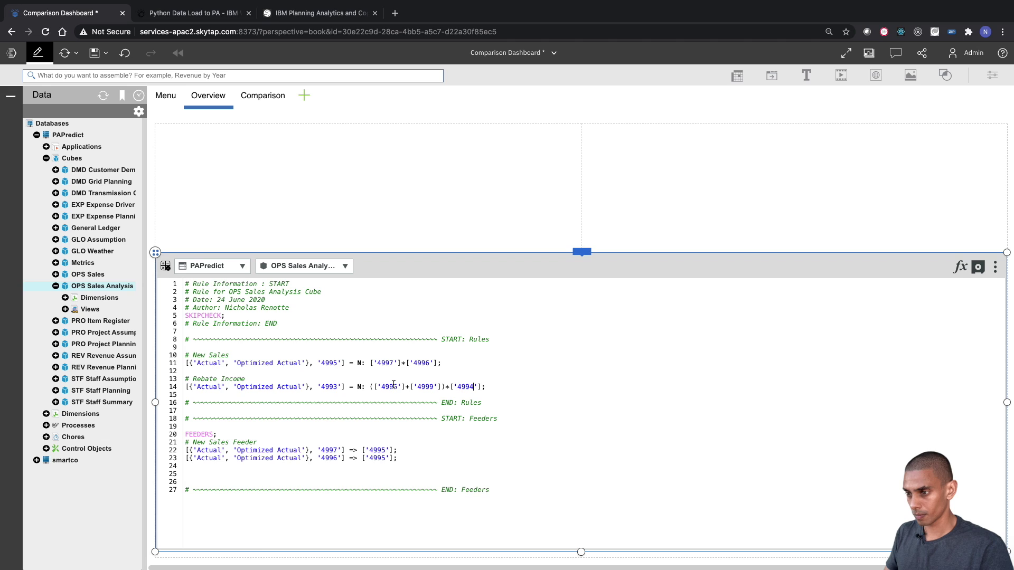
# Below the New Sales feeders, add the comment "# Income Feeder" with a copy of a New Sales feeder under it.
pyautogui.press('Return')
pyautogui.press('Return')
pyautogui.write('# Income Feeder')
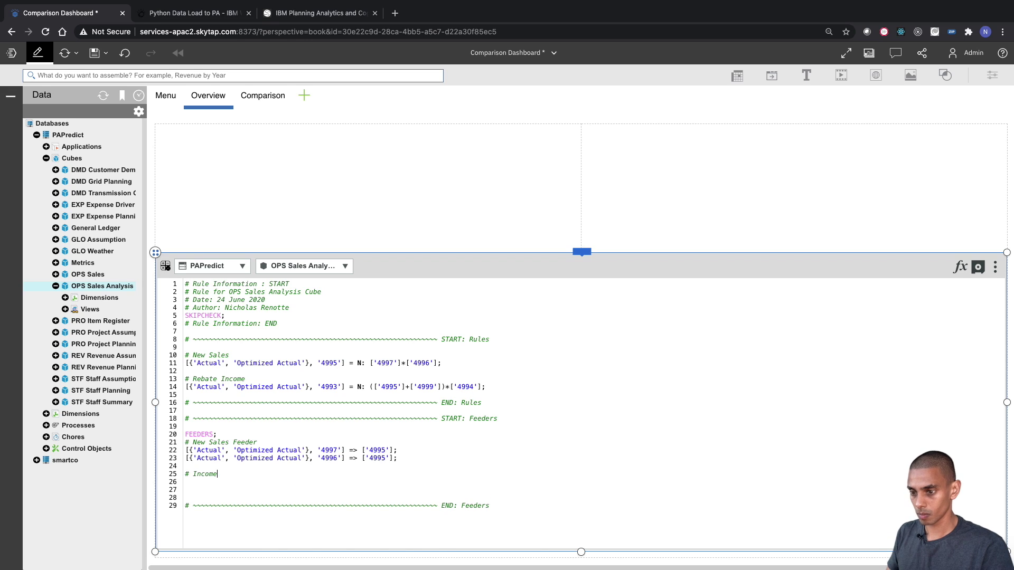
pyautogui.press('Return')
pyautogui.press('Down')
pyautogui.press('Down')
pyautogui.press('Down')
pyautogui.press('BackSpace')
pyautogui.press('BackSpace')
pyautogui.write("['']")
pyautogui.press('Up')
pyautogui.press('Up')
pyautogui.press('Up')
pyautogui.press('Up')
pyautogui.press('Down')
pyautogui.press('Home')
pyautogui.hotkey('shift', 'End')
pyautogui.press('Down')
pyautogui.press('Down')
pyautogui.press('Down')
pyautogui.hotkey('shift', 'Home')
pyautogui.press('super+v')
pyautogui.press('Home')
pyautogui.press('Right')
pyautogui.press('Right')
# Edit the Income feeder to [{'Actual', 'Optimized Actual'}, '4999'] => ['4993']; and save the rules.
pyautogui.doubleClick(333, 481)
pyautogui.write('4999')
pyautogui.press('End')
pyautogui.press('Left')
pyautogui.press('Left')
pyautogui.press('Left')
pyautogui.write('3')
pyautogui.press('Right')
pyautogui.press('Right')
pyautogui.press('Right')
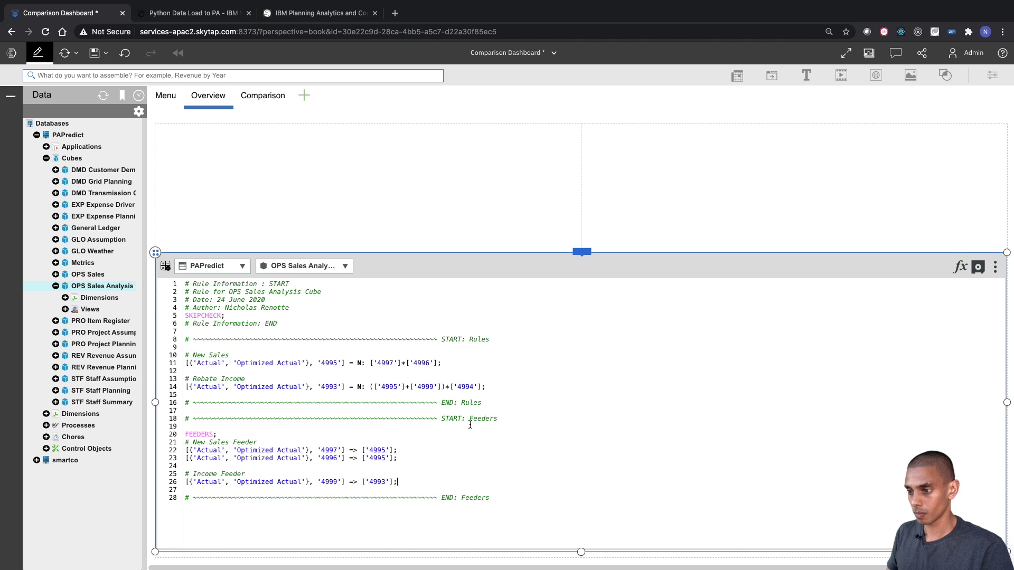
pyautogui.hotkey('ctrl', 's')
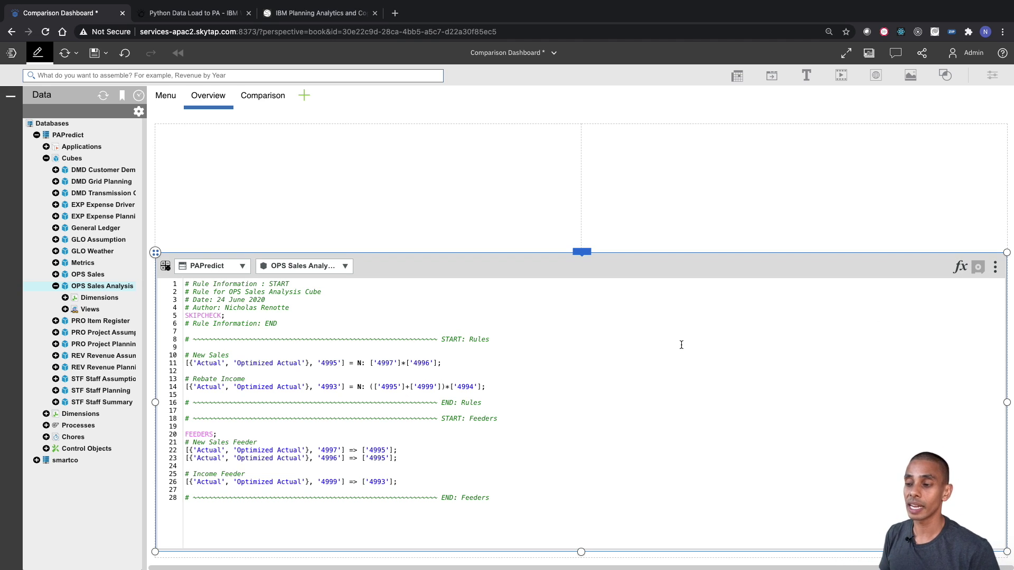
# Review the accounts used in the New Sales and Rebate Income rules.
pyautogui.moveTo(447, 363); pyautogui.dragTo(273, 364)
pyautogui.click(400, 364)
pyautogui.doubleClick(385, 364)
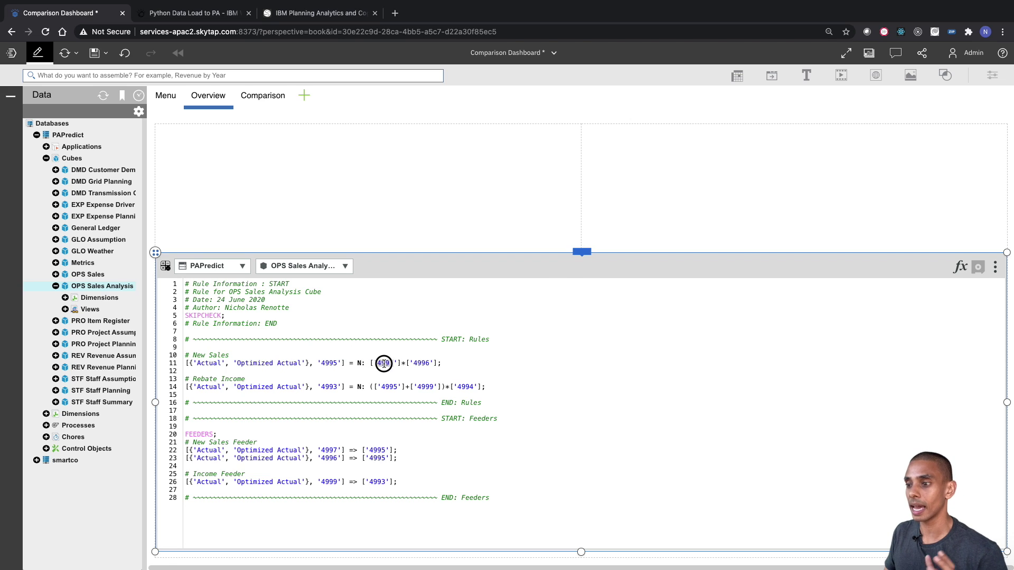
pyautogui.doubleClick(426, 364)
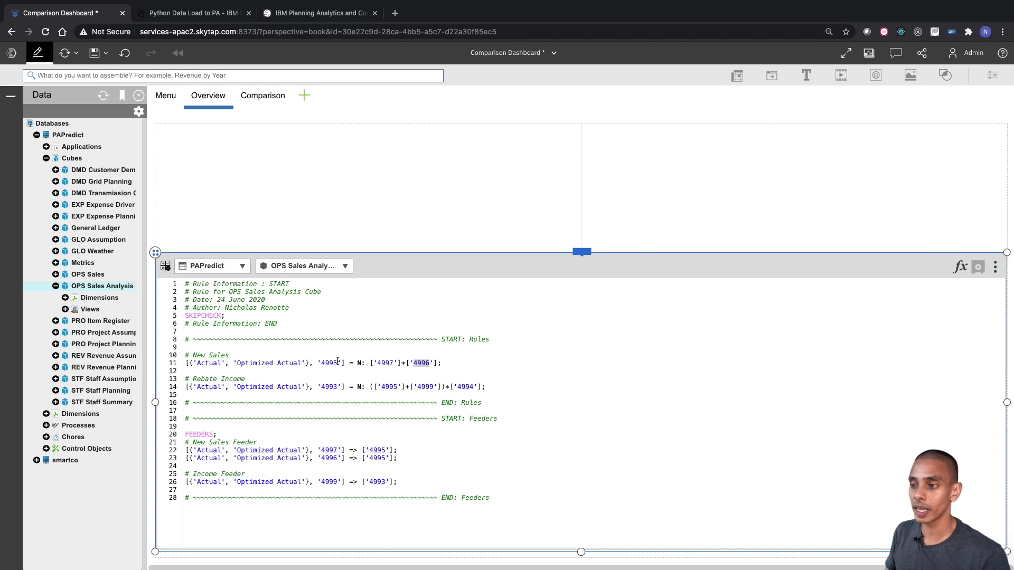
pyautogui.doubleClick(390, 386)
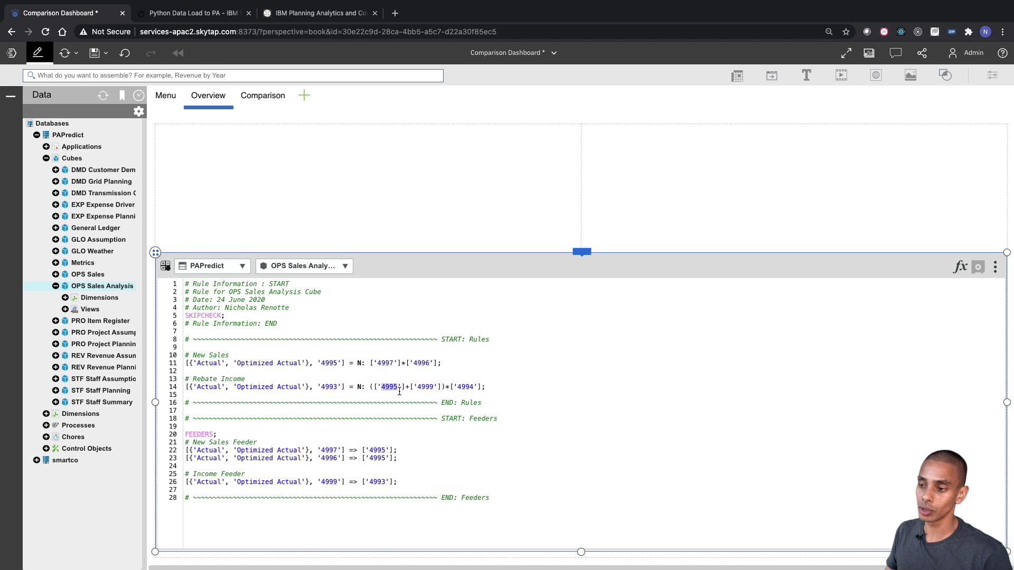
pyautogui.doubleClick(426, 387)
pyautogui.doubleClick(465, 387)
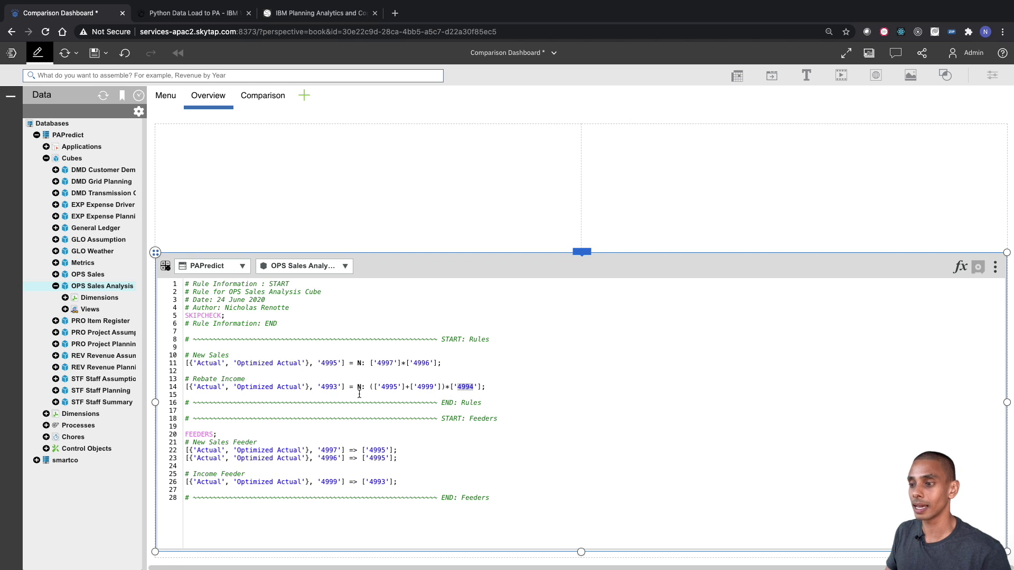
pyautogui.click(379, 387)
pyautogui.moveTo(374, 388); pyautogui.dragTo(443, 388)
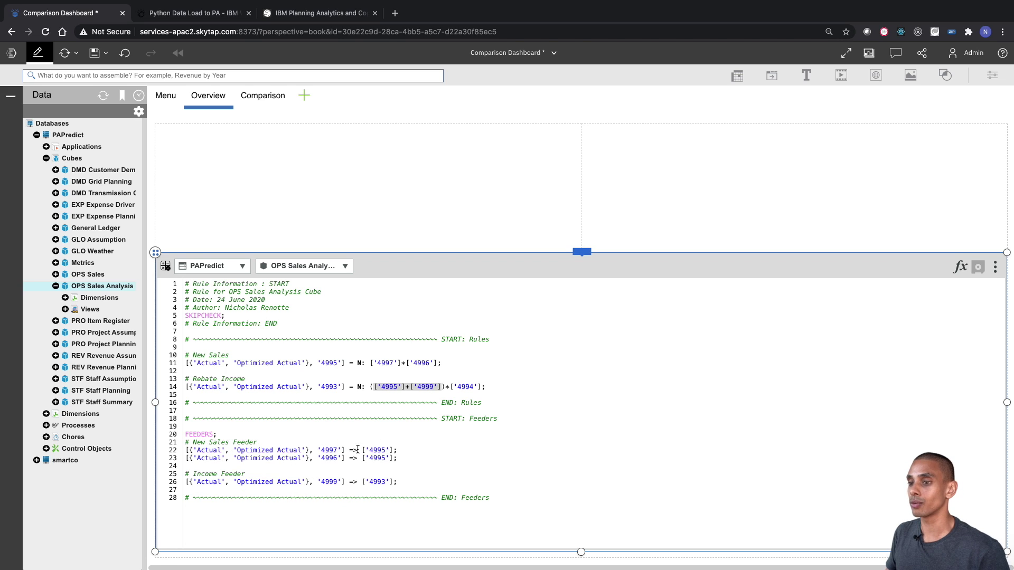
# Replace the rules editor on the Overview sheet with a new OPS Sales Analysis view placed in the wide lower section.
pyautogui.moveTo(583, 252)
pyautogui.click(613, 233)
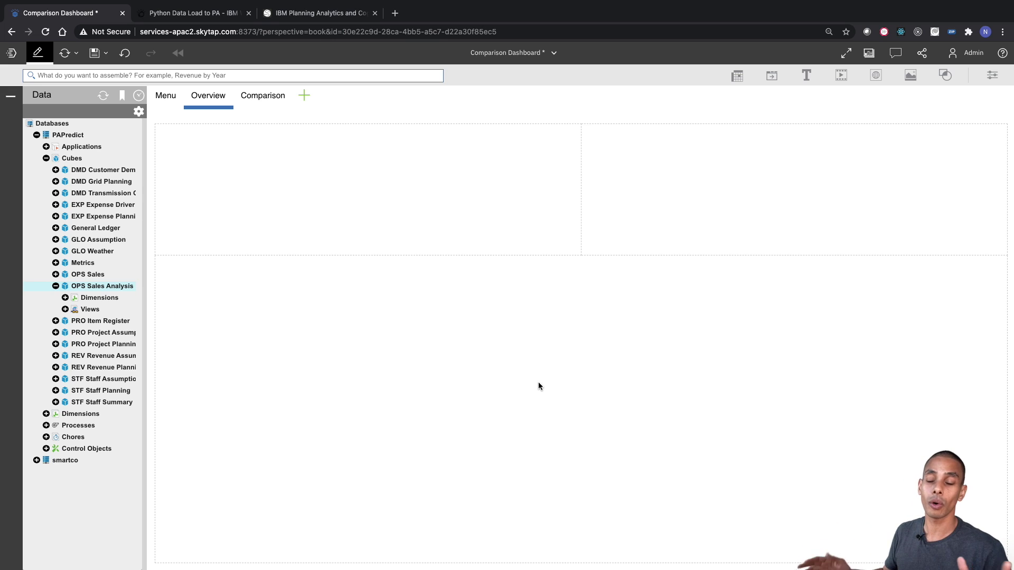
pyautogui.rightClick(107, 287)
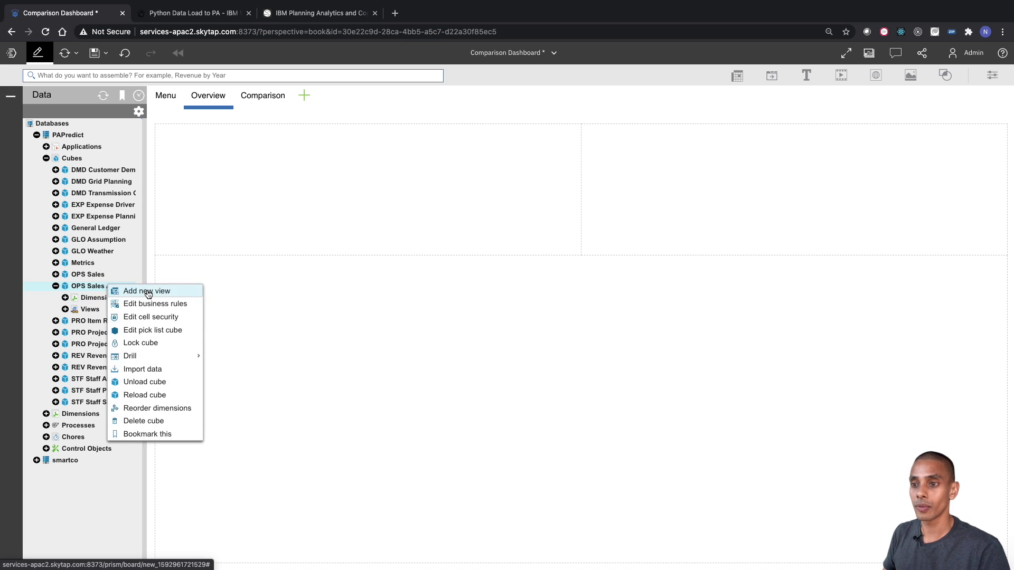
pyautogui.click(122, 292)
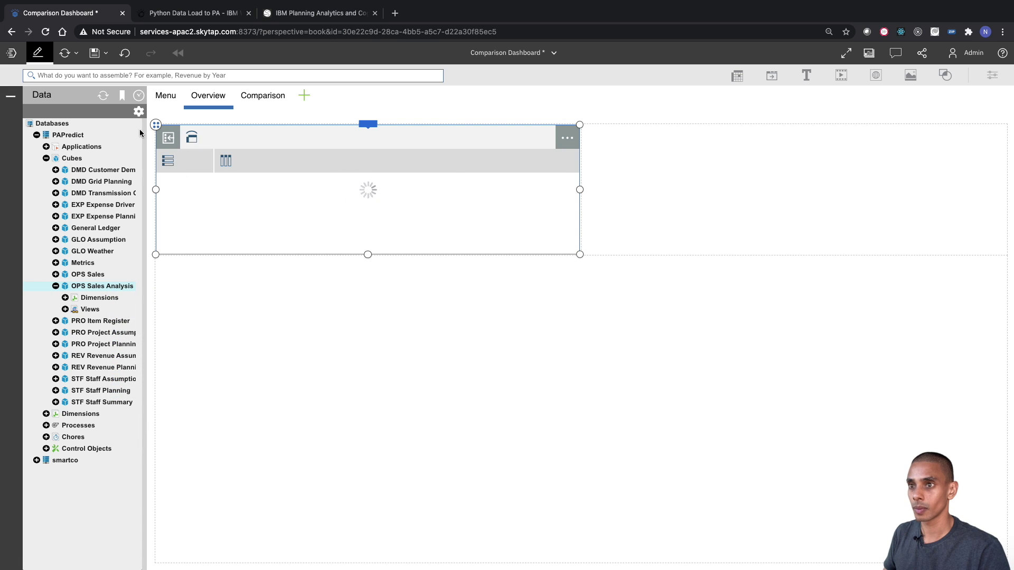
pyautogui.moveTo(163, 140); pyautogui.dragTo(485, 362)
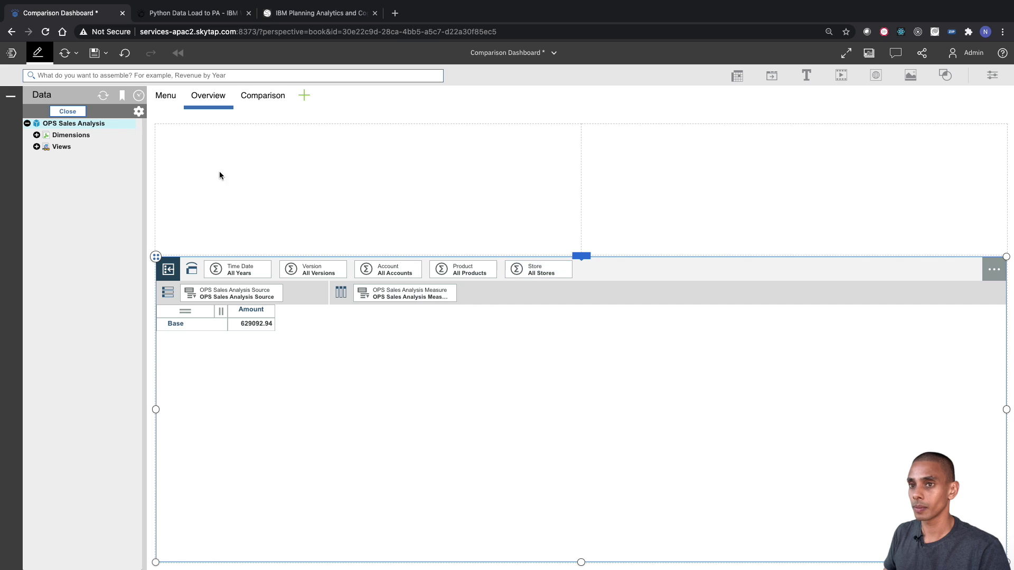
pyautogui.click(71, 111)
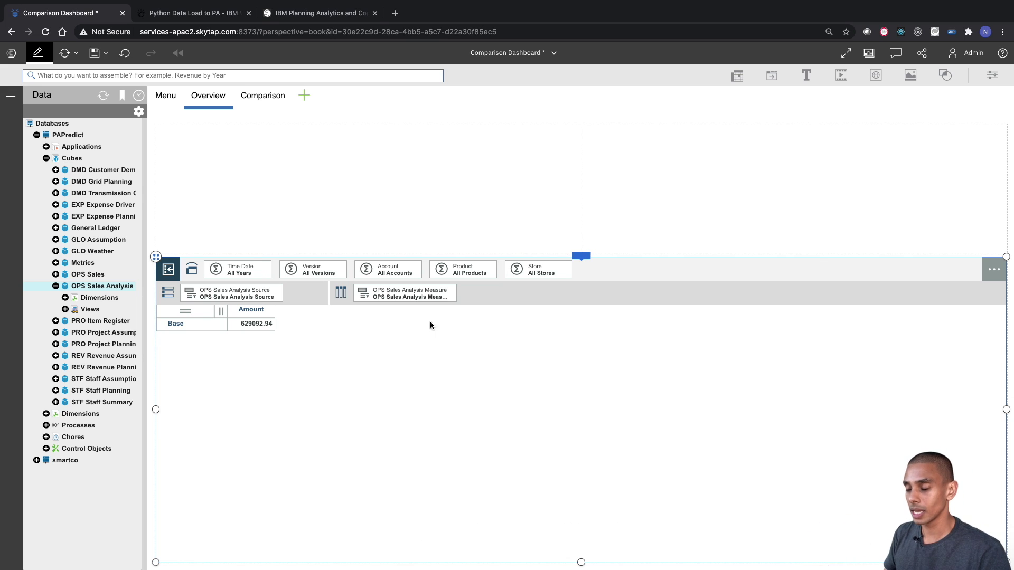
# Swap the Source dimension on the rows for Store and set Store to only the Predicted Stores consolidation.
pyautogui.moveTo(539, 273); pyautogui.dragTo(243, 292)
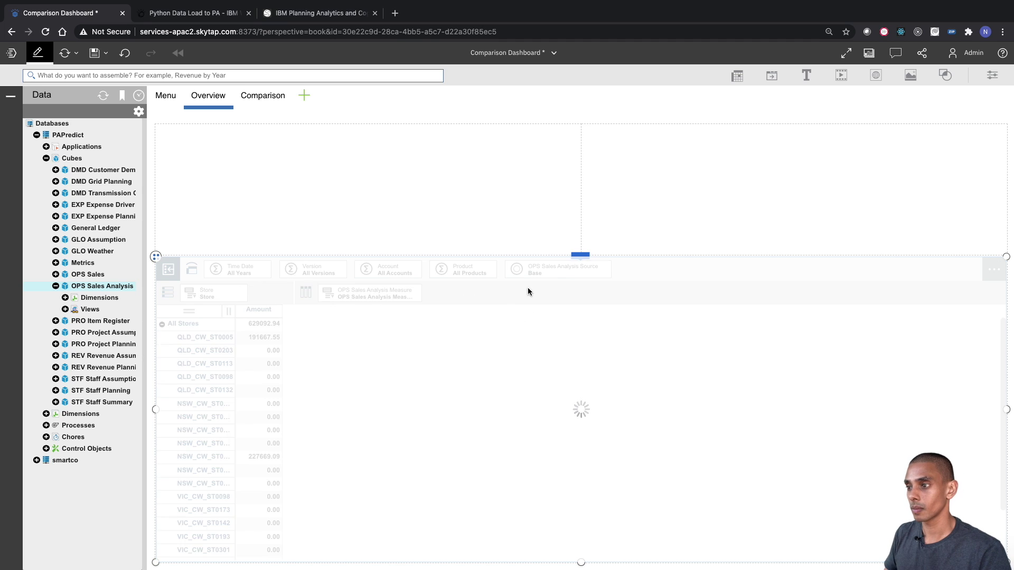
pyautogui.click(240, 293)
pyautogui.click(249, 348)
pyautogui.click(238, 294)
pyautogui.click(287, 308)
pyautogui.click(506, 384)
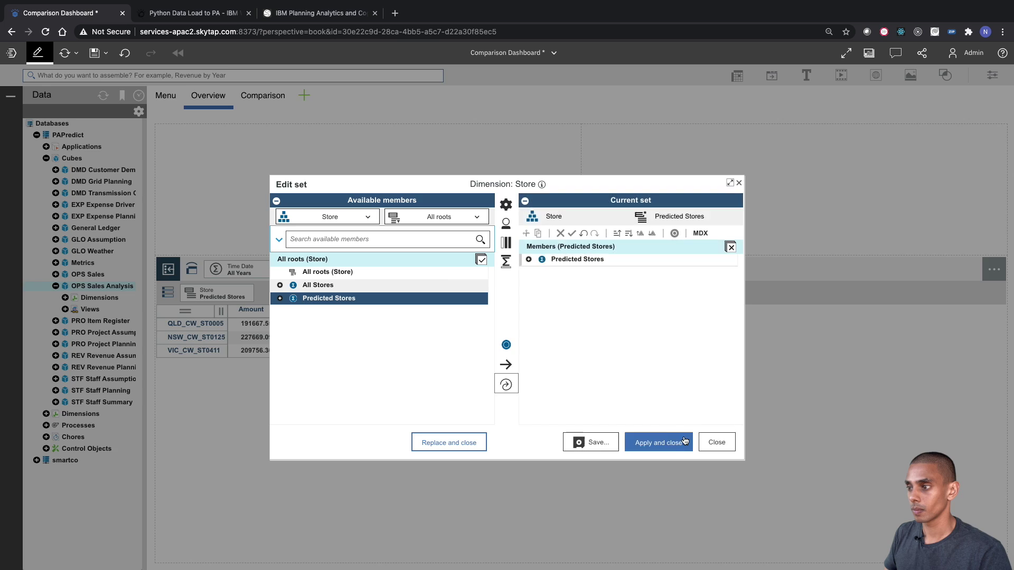
pyautogui.click(683, 441)
# Nest Product on the rows beside Store and limit it to the Predicted Products consolidation.
pyautogui.moveTo(455, 270); pyautogui.dragTo(363, 307)
pyautogui.click(368, 309)
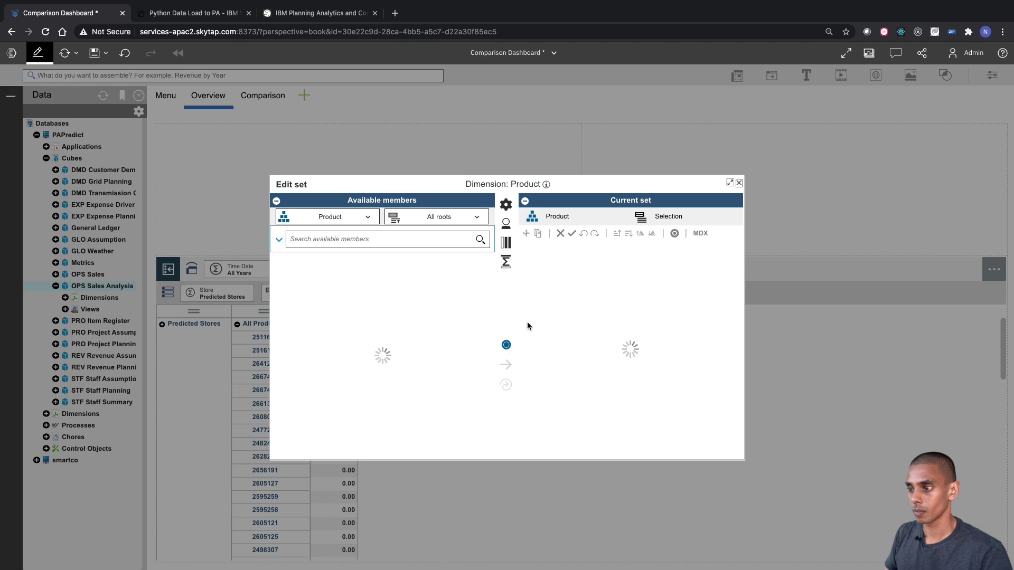
pyautogui.click(432, 300)
pyautogui.click(506, 384)
pyautogui.click(680, 444)
# Nest the Account dimension on the rows after Product and look through its available sets.
pyautogui.moveTo(391, 273); pyautogui.dragTo(394, 292)
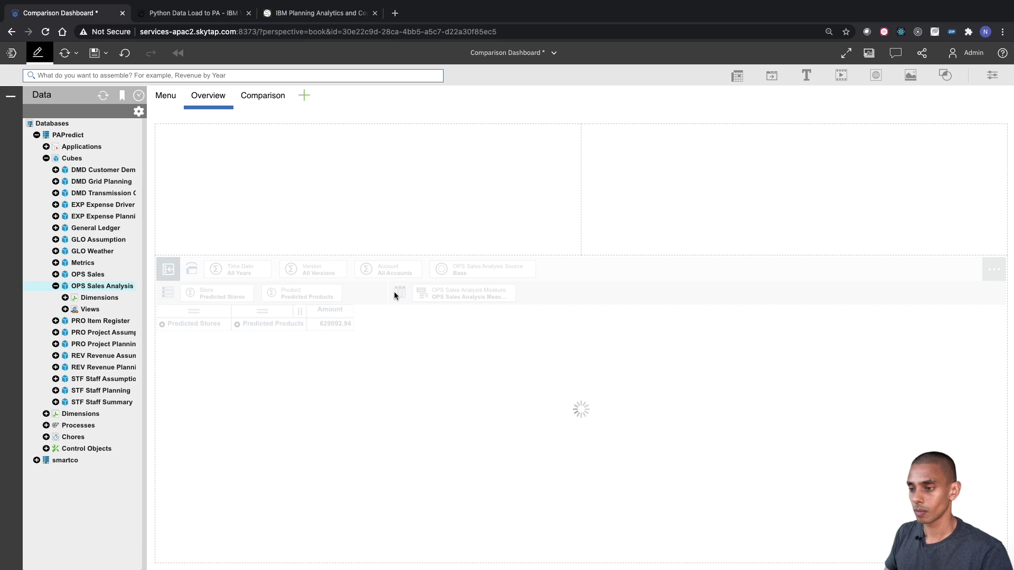
pyautogui.click(384, 297)
pyautogui.scroll(-3, 420, 364)
pyautogui.scroll(3, 423, 372)
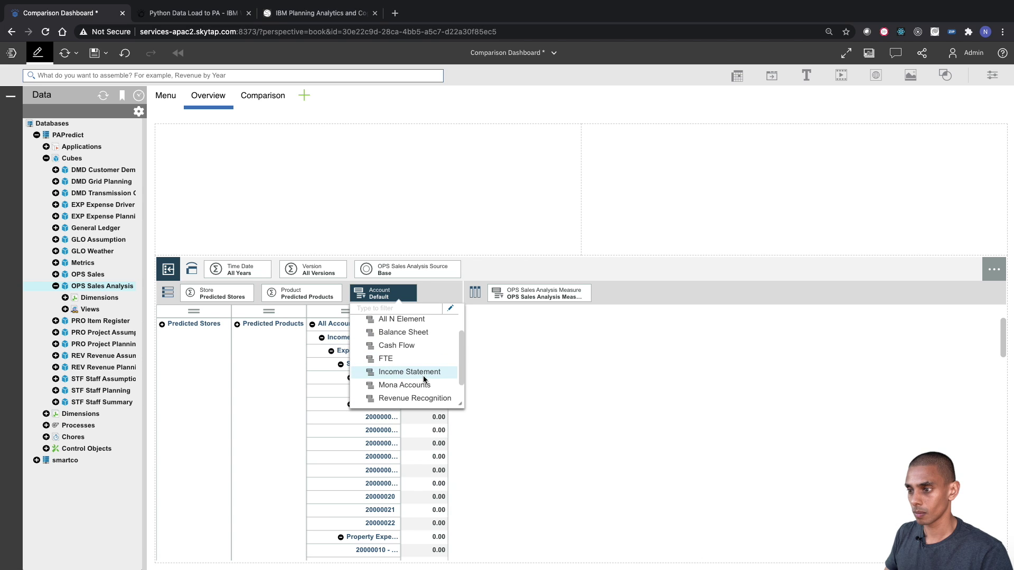
pyautogui.click(450, 308)
pyautogui.click(280, 286)
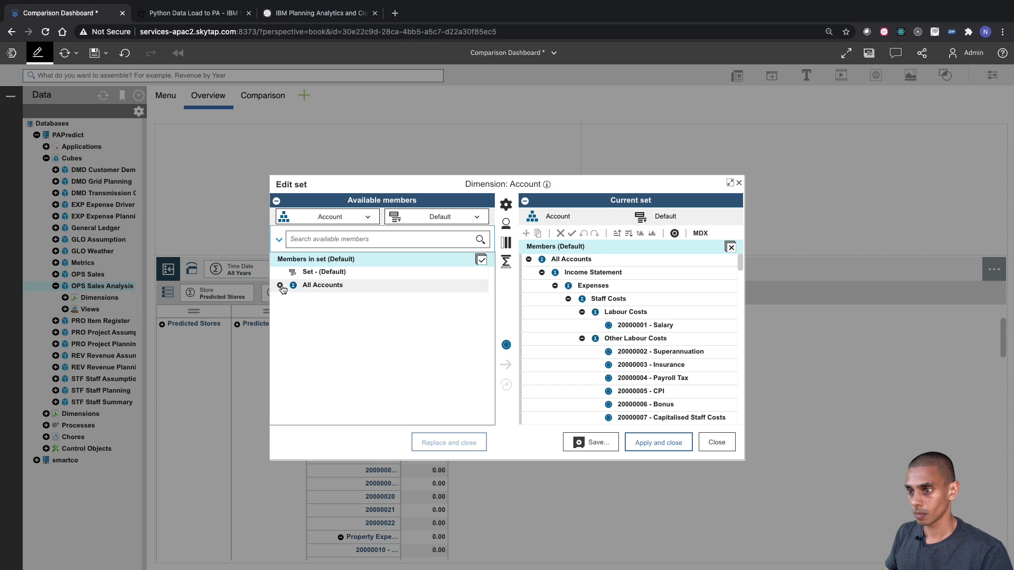
pyautogui.click(280, 286)
pyautogui.click(293, 298)
pyautogui.click(306, 324)
pyautogui.click(321, 338)
pyautogui.scroll(-2, 349, 344)
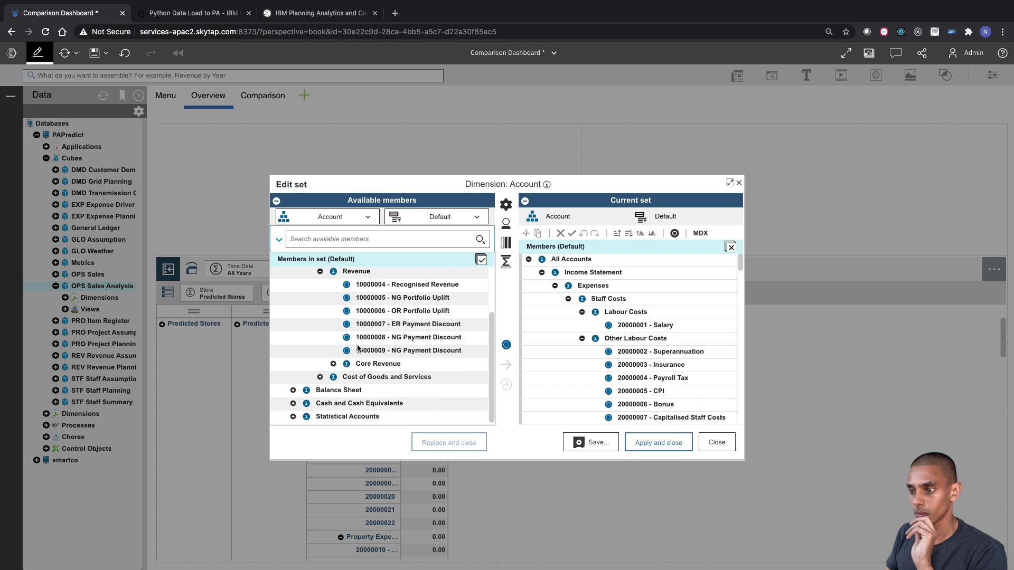
pyautogui.click(293, 415)
pyautogui.scroll(-2, 330, 405)
pyautogui.click(306, 394)
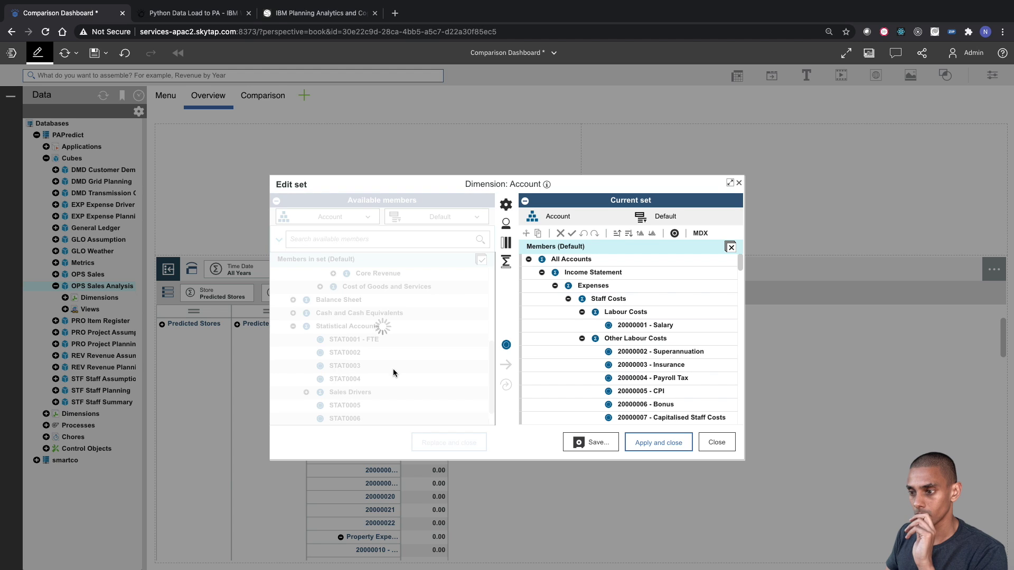
pyautogui.scroll(-2, 390, 370)
pyautogui.press('Escape')
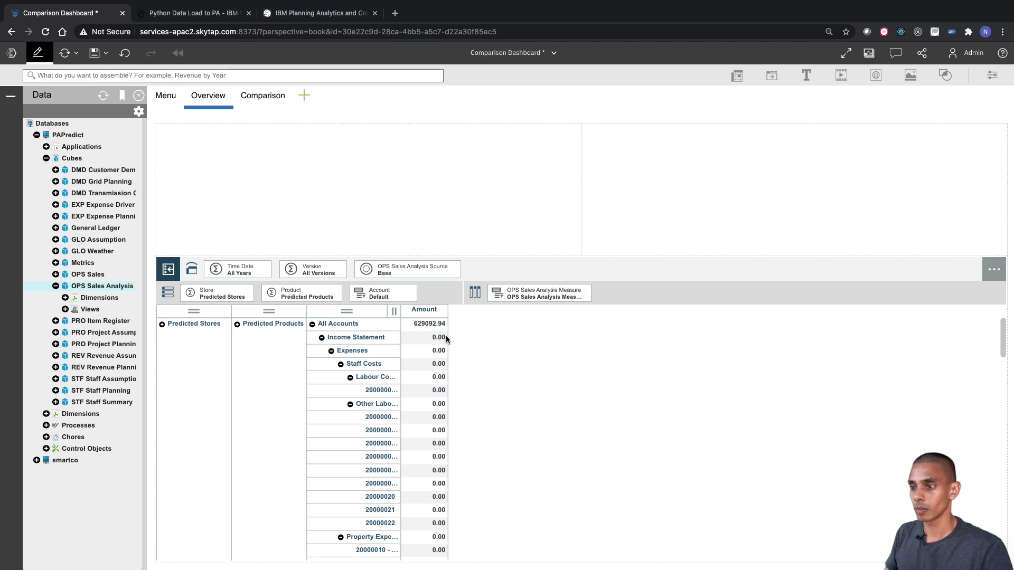
# In the Account set editor, keep only Sales Drivers among the available members and expand it.
pyautogui.click(385, 297)
pyautogui.click(447, 310)
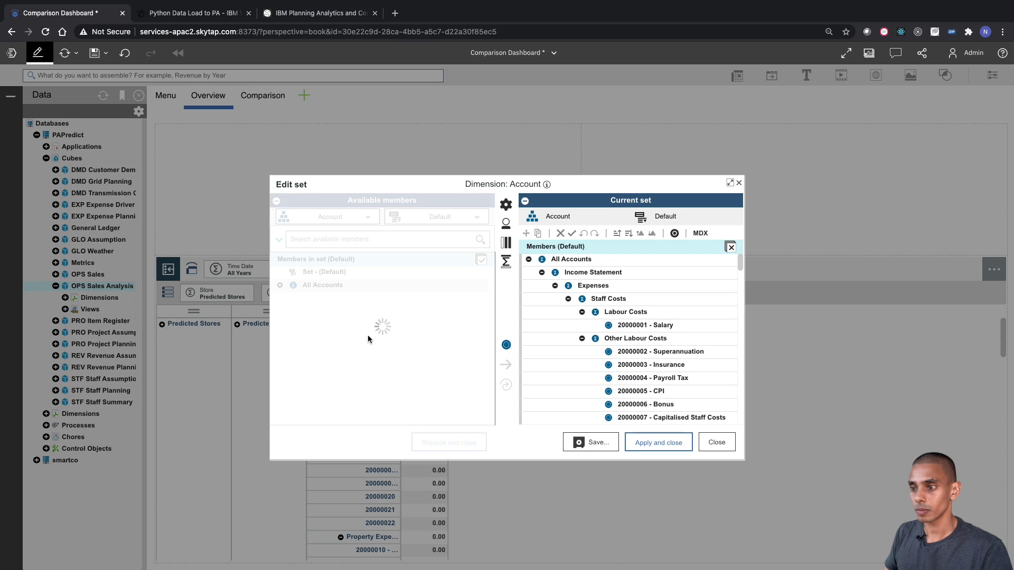
pyautogui.rightClick(364, 388)
pyautogui.click(384, 426)
pyautogui.click(280, 286)
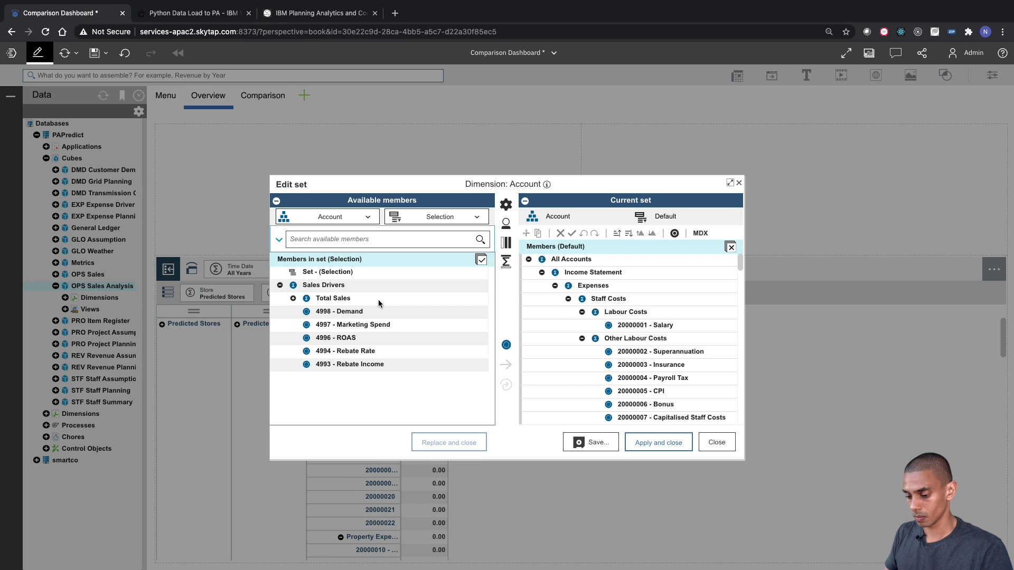
# Replace the Account set with Total Sales, its child accounts and the drivers from 4998 - Demand through 4993 - Rebate Income.
pyautogui.click(387, 291)
pyautogui.click(395, 298)
pyautogui.click(293, 298)
pyautogui.click(370, 301)
pyautogui.keyDown('shift'); pyautogui.click(378, 395); pyautogui.keyUp('shift')
pyautogui.click(505, 384)
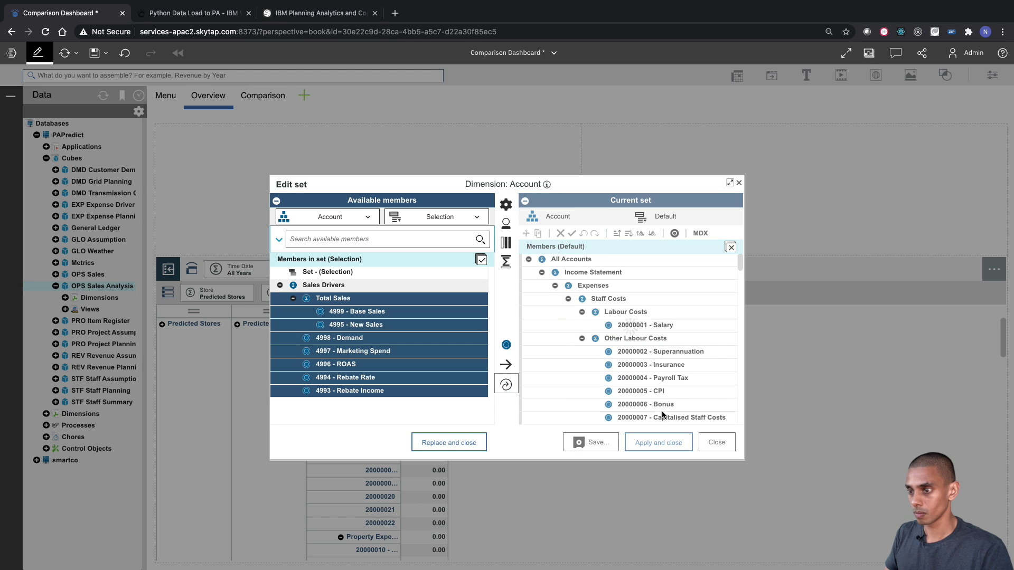
pyautogui.click(661, 441)
# Swap Time Date onto the columns in place of the measure and limit it to the days 01122018 through 07122018.
pyautogui.moveTo(238, 267); pyautogui.dragTo(555, 296)
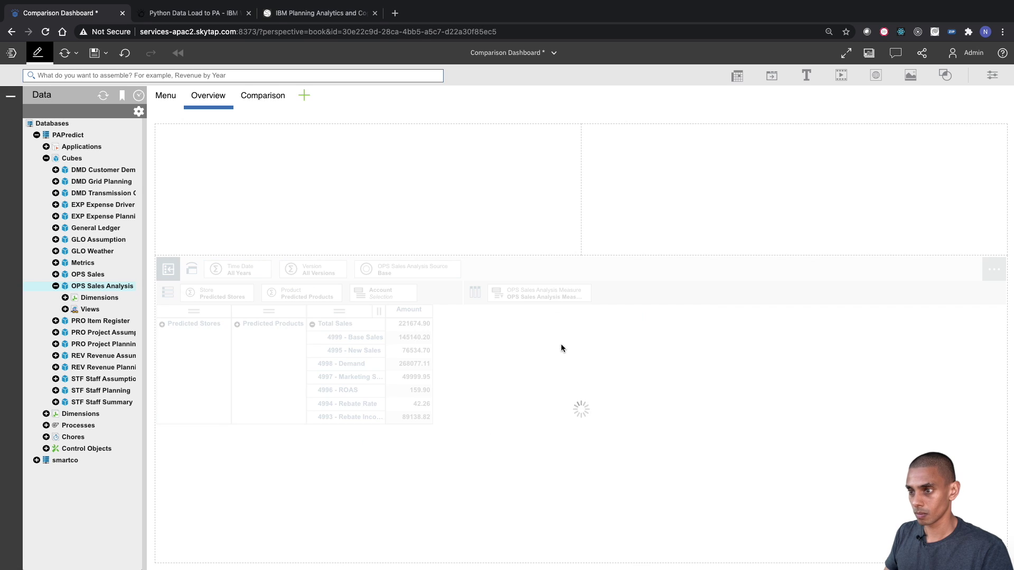
pyautogui.click(538, 294)
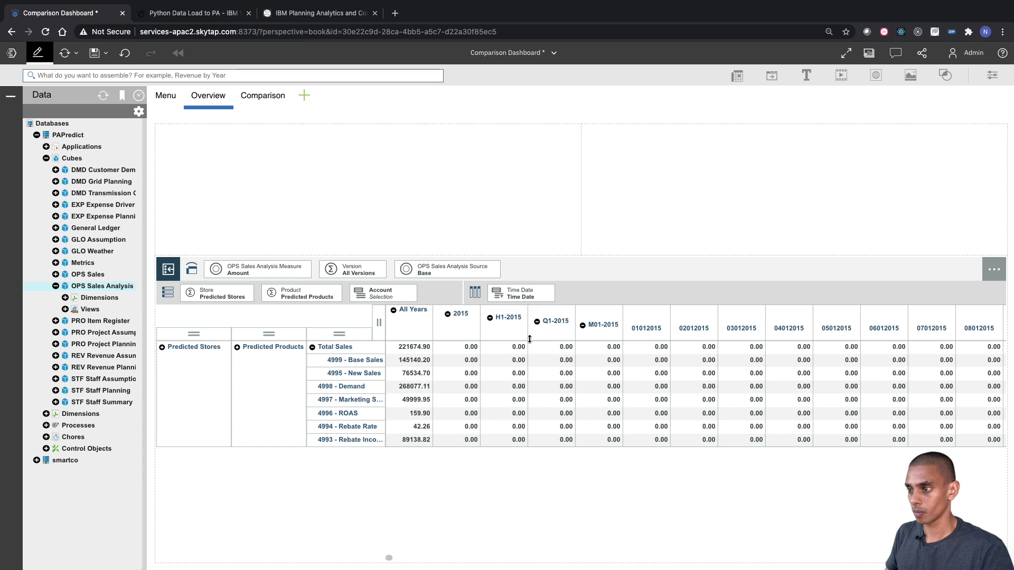
pyautogui.click(525, 294)
pyautogui.click(585, 311)
pyautogui.click(391, 242)
pyautogui.write('122019')
pyautogui.press('Return')
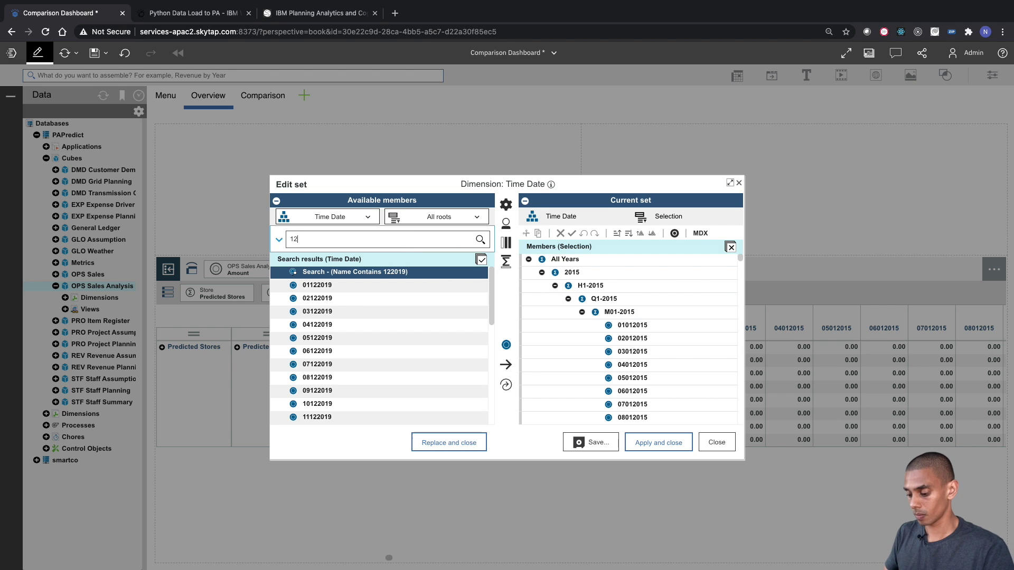
pyautogui.press('Return')
pyautogui.click(317, 285)
pyautogui.keyDown('shift'); pyautogui.click(370, 364); pyautogui.keyUp('shift')
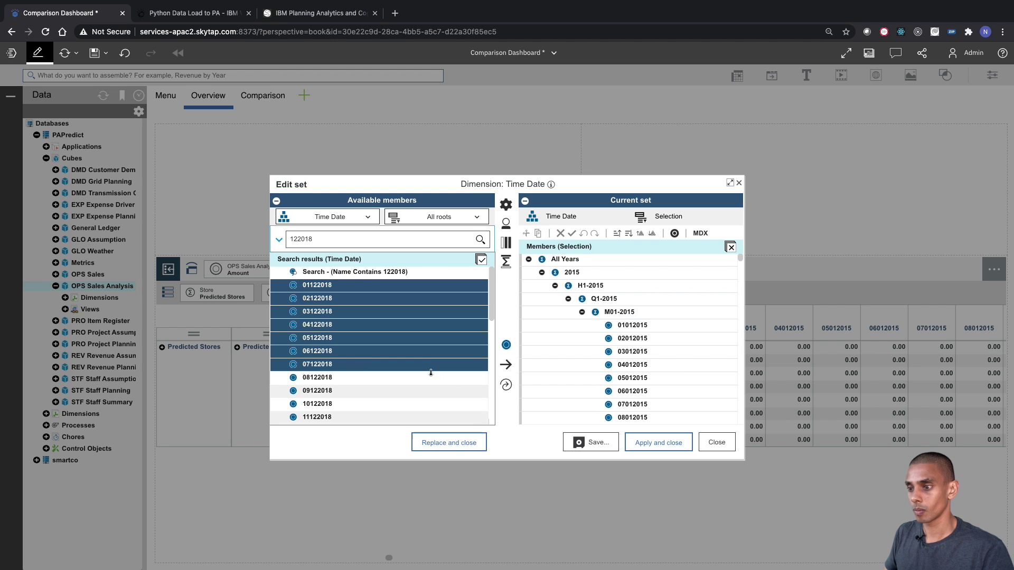
pyautogui.click(449, 442)
# Create a sum calculation named Weekly Sales across the seven day columns.
pyautogui.rightClick(687, 312)
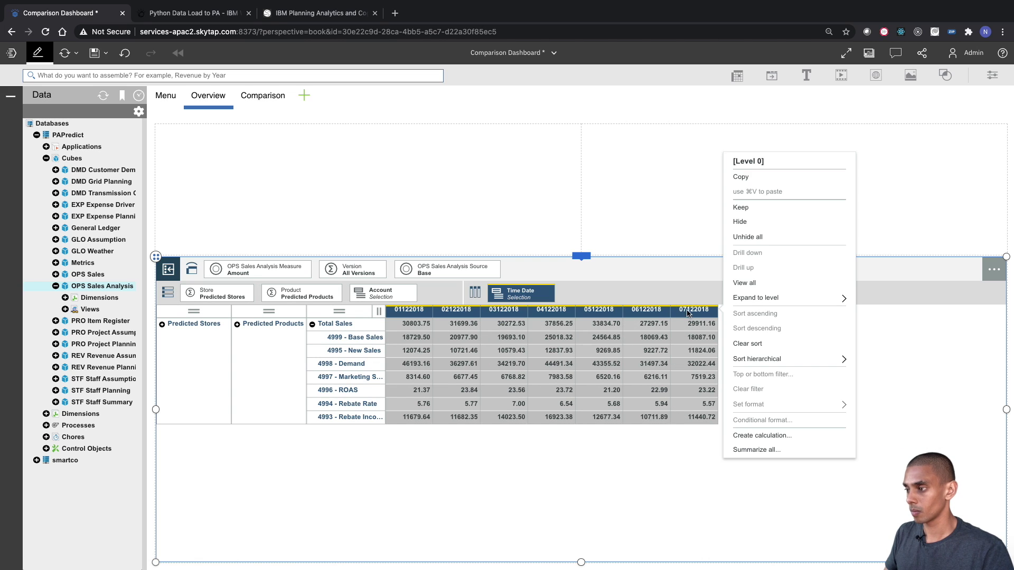
pyautogui.click(823, 436)
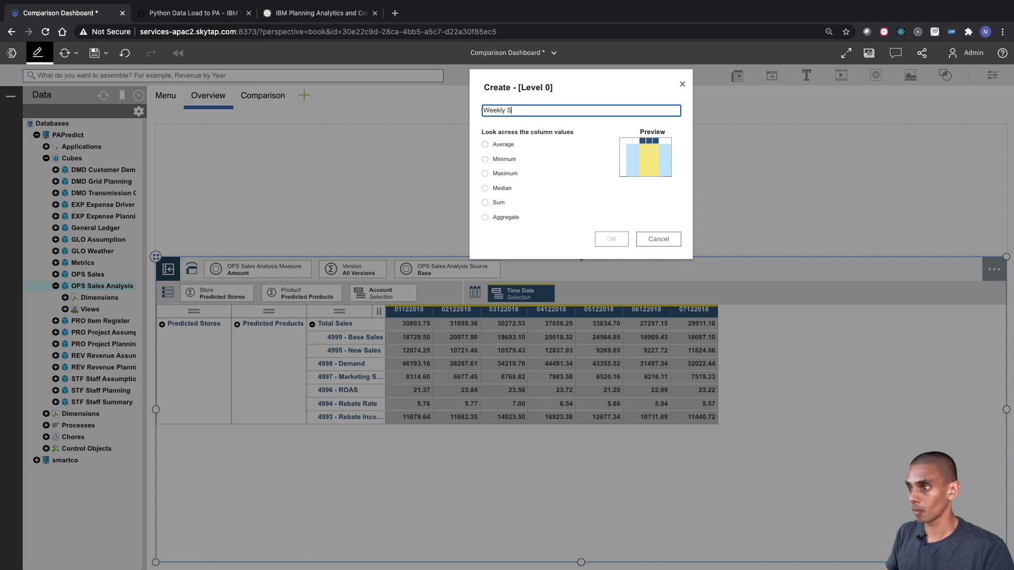
pyautogui.click(485, 203)
pyautogui.click(612, 239)
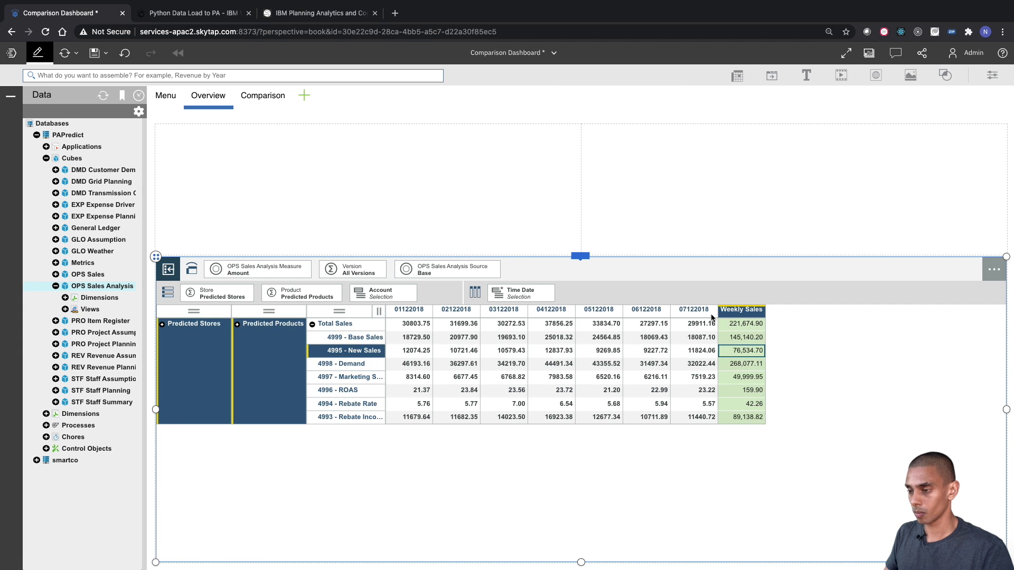
# Replace the Version set with Optimized Actual and Actual, and make Actual the version shown in the view.
pyautogui.click(351, 270)
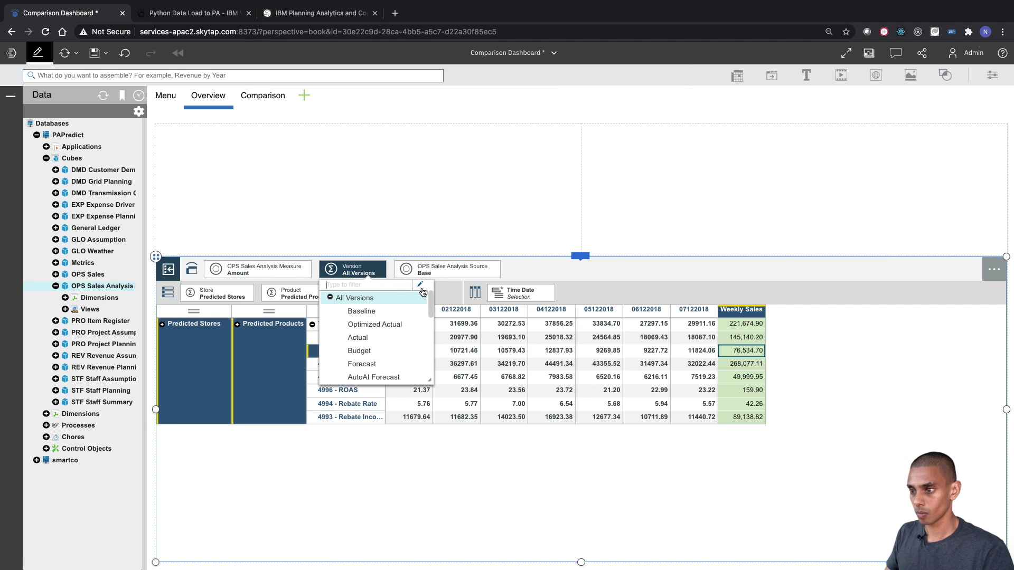
pyautogui.click(389, 286)
pyautogui.click(280, 286)
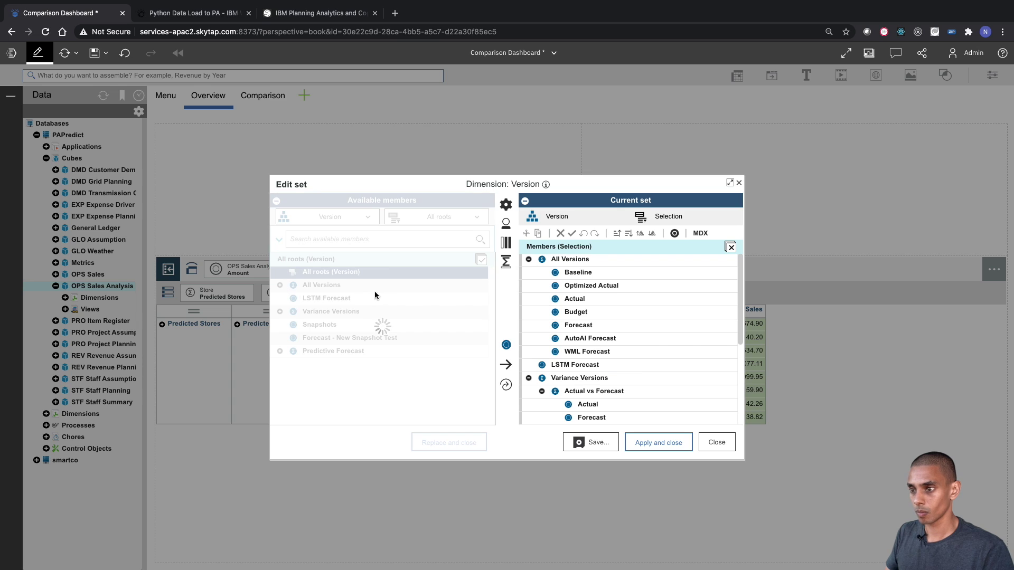
pyautogui.keyDown('shift'); pyautogui.click(378, 314); pyautogui.keyUp('shift')
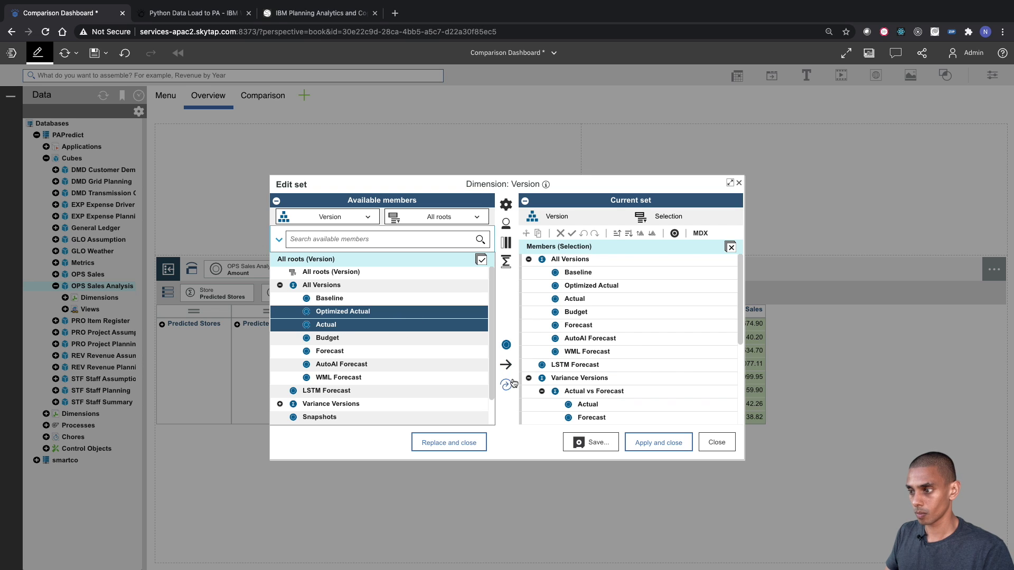
pyautogui.click(506, 386)
pyautogui.rightClick(581, 272)
pyautogui.click(621, 322)
pyautogui.click(658, 443)
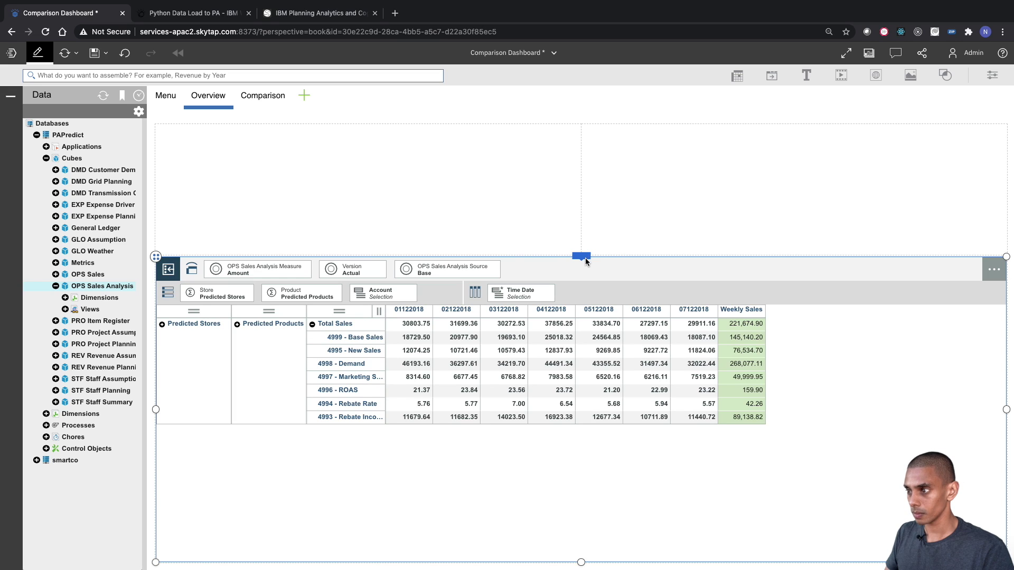
pyautogui.click(636, 264)
pyautogui.click(854, 226)
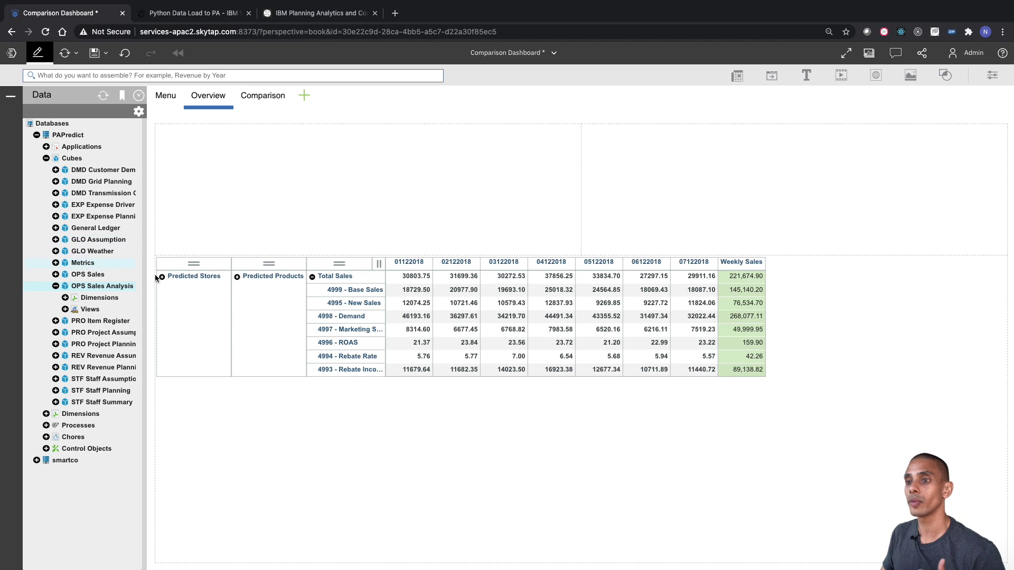
# Examine the daily Total Sales values across the week and the Weekly Sales figures for each account down to Rebate Income.
pyautogui.click(191, 284)
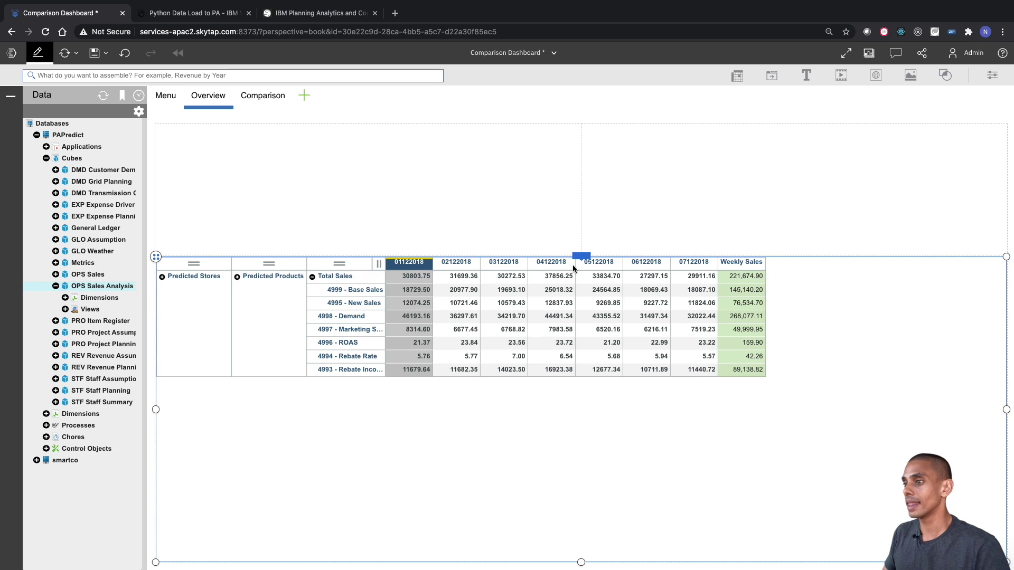
pyautogui.press('Right')
pyautogui.press('Right')
pyautogui.press('Right')
pyautogui.press('Right')
pyautogui.press('Right')
pyautogui.press('Right')
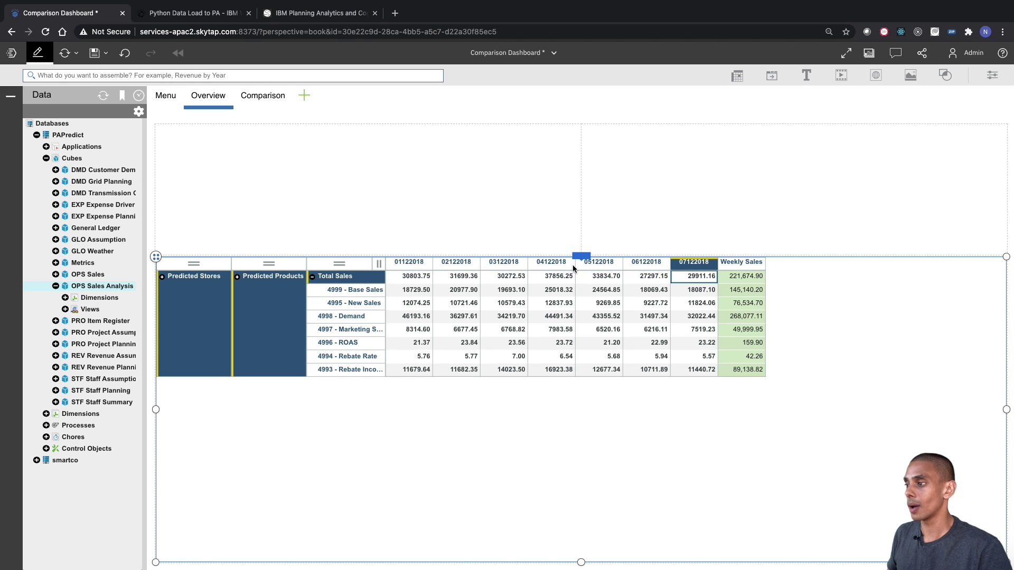
pyautogui.press('Right')
pyautogui.press('Down')
pyautogui.press('Down')
pyautogui.press('Down')
pyautogui.press('Down')
pyautogui.press('Down')
pyautogui.press('Down')
pyautogui.press('Down')
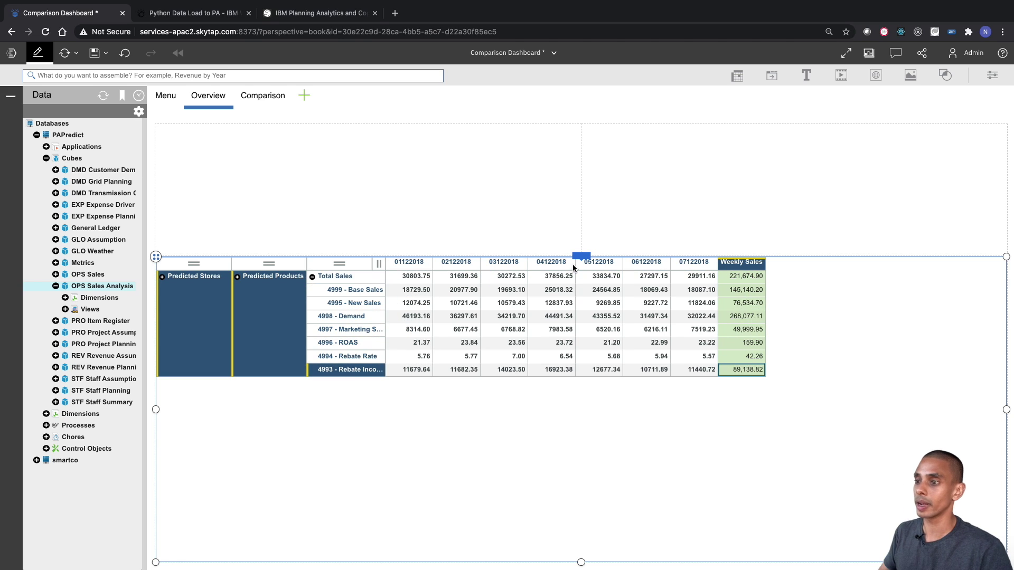
# Widen the Account row headers to fit the full names and shrink the exploration view to the lower part of the sheet.
pyautogui.moveTo(386, 272); pyautogui.dragTo(469, 280)
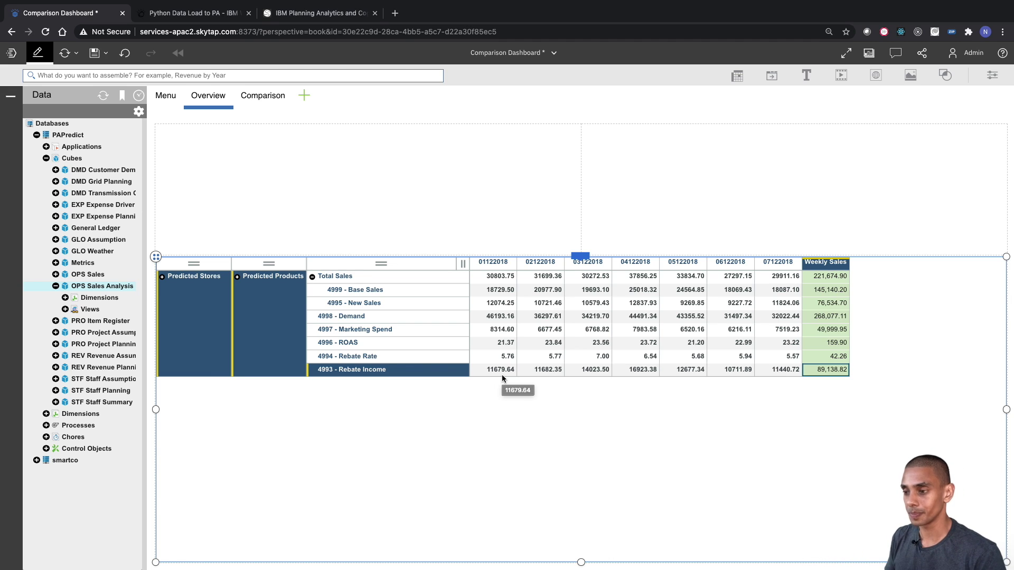
pyautogui.moveTo(1007, 257); pyautogui.dragTo(1009, 379)
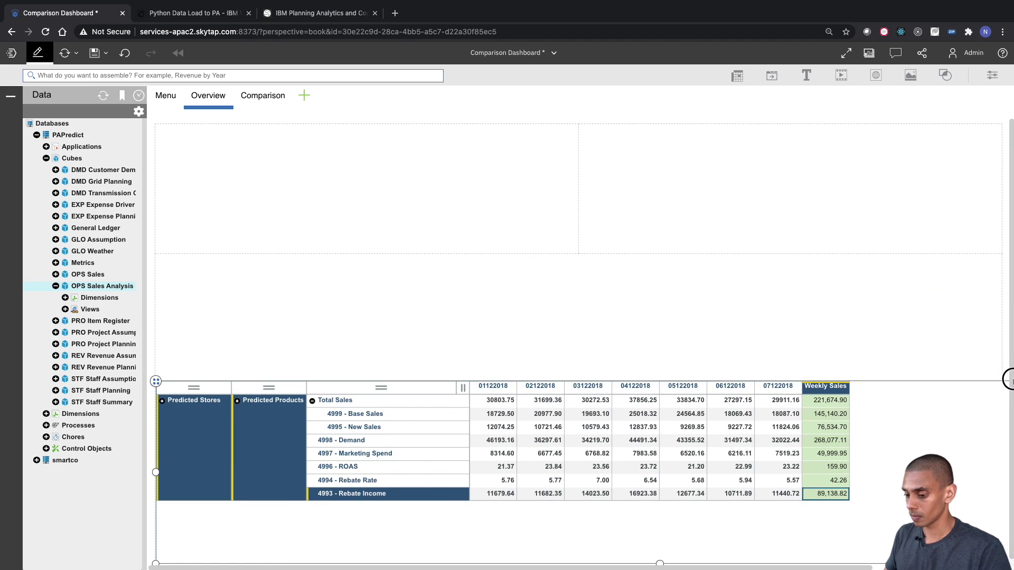
pyautogui.rightClick(613, 399)
pyautogui.click(961, 406)
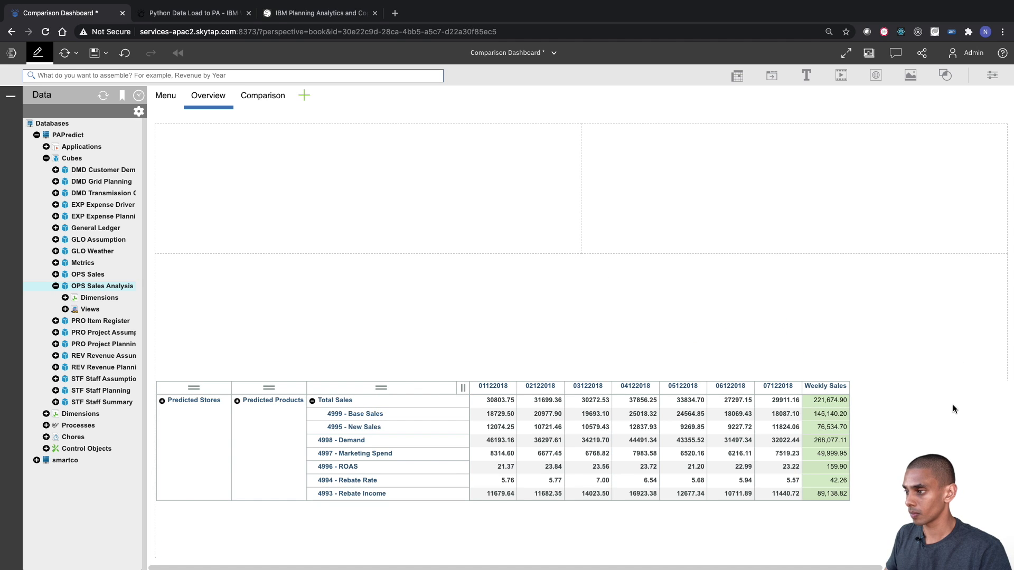
pyautogui.hscroll(3, 797, 547)
pyautogui.click(840, 448)
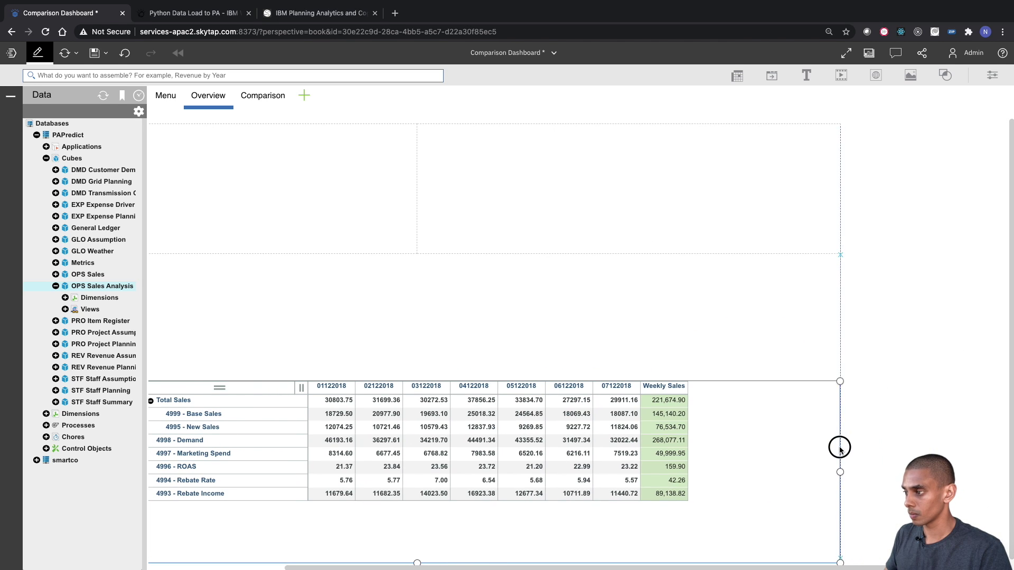
pyautogui.moveTo(839, 448); pyautogui.dragTo(840, 447)
pyautogui.click(549, 243)
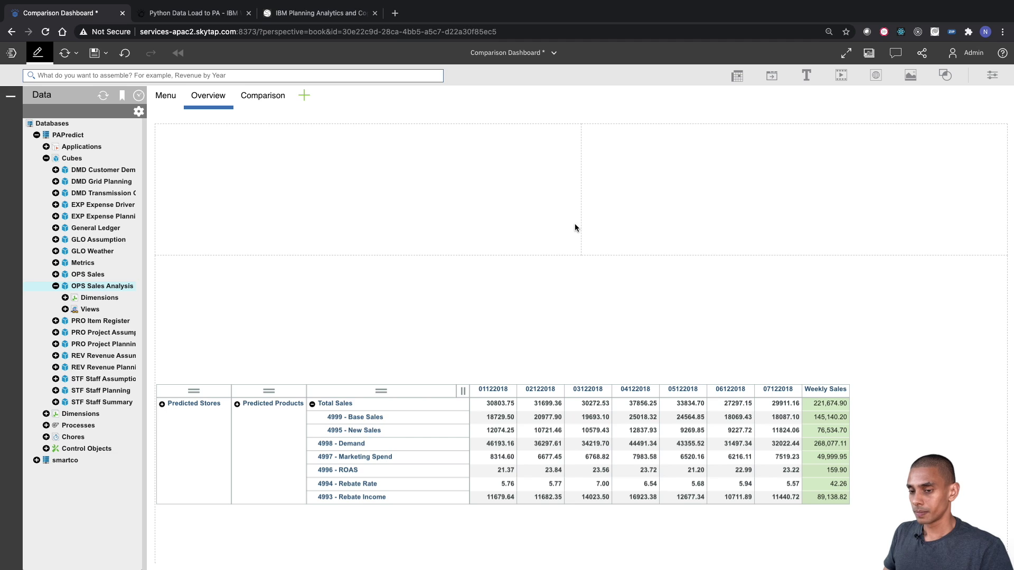
# Add the Store dimension's Predicted Selector set as a selector widget above the view and narrow it to half its width.
pyautogui.click(65, 298)
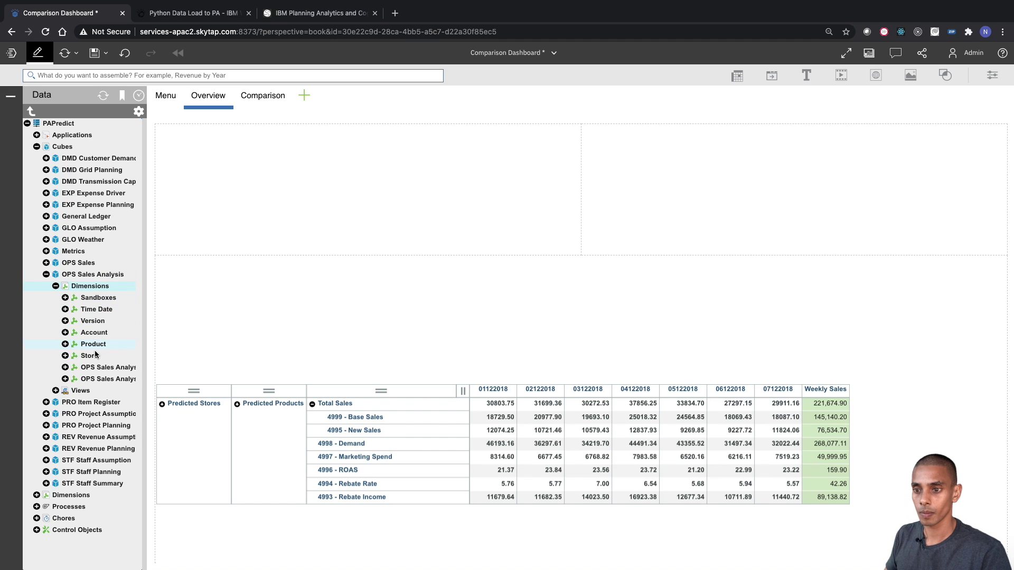
pyautogui.click(65, 356)
pyautogui.click(65, 345)
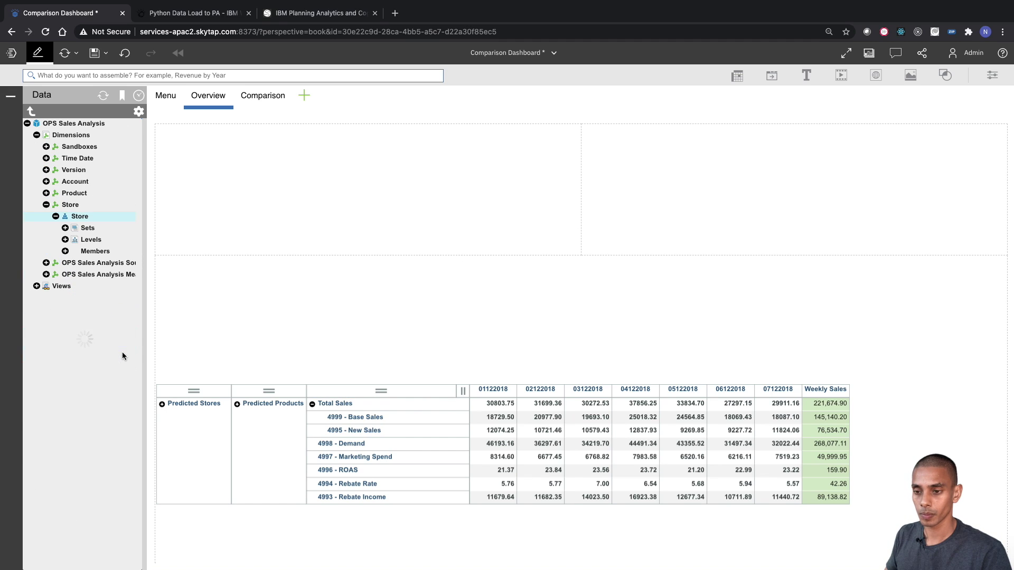
pyautogui.click(66, 227)
pyautogui.click(67, 228)
pyautogui.click(55, 158)
pyautogui.rightClick(101, 158)
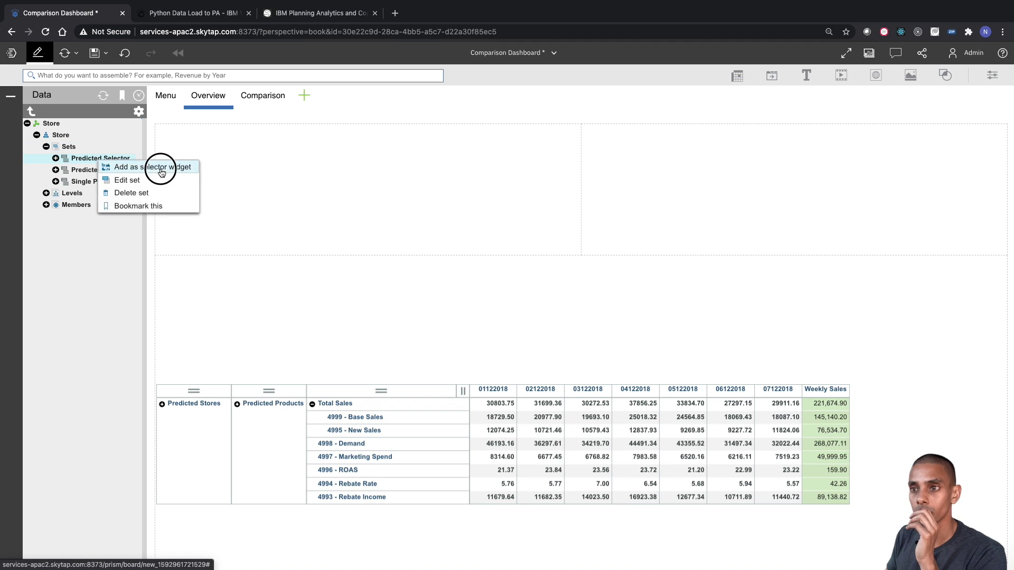
pyautogui.click(130, 163)
pyautogui.moveTo(584, 194); pyautogui.dragTo(339, 185)
# Add the Product dimension's Predicted Products set as a selector widget and fit it beside the store selector.
pyautogui.click(32, 113)
pyautogui.click(36, 193)
pyautogui.click(36, 181)
pyautogui.click(55, 204)
pyautogui.rightClick(89, 215)
pyautogui.click(125, 221)
pyautogui.moveTo(156, 188); pyautogui.dragTo(368, 191)
# Title the store selector "Select Store" and the product selector "Select".
pyautogui.click(339, 188)
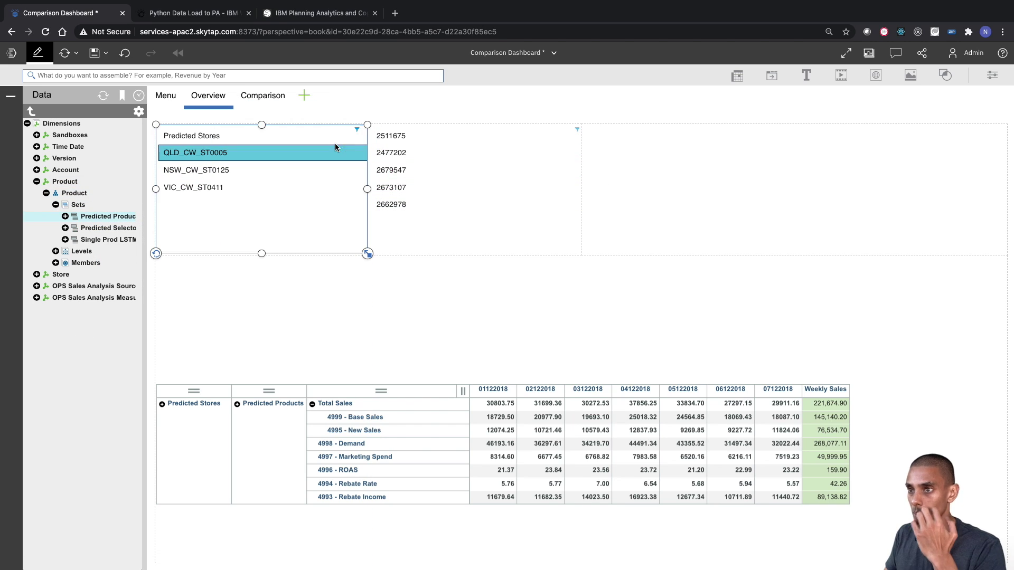
pyautogui.write('Select Store')
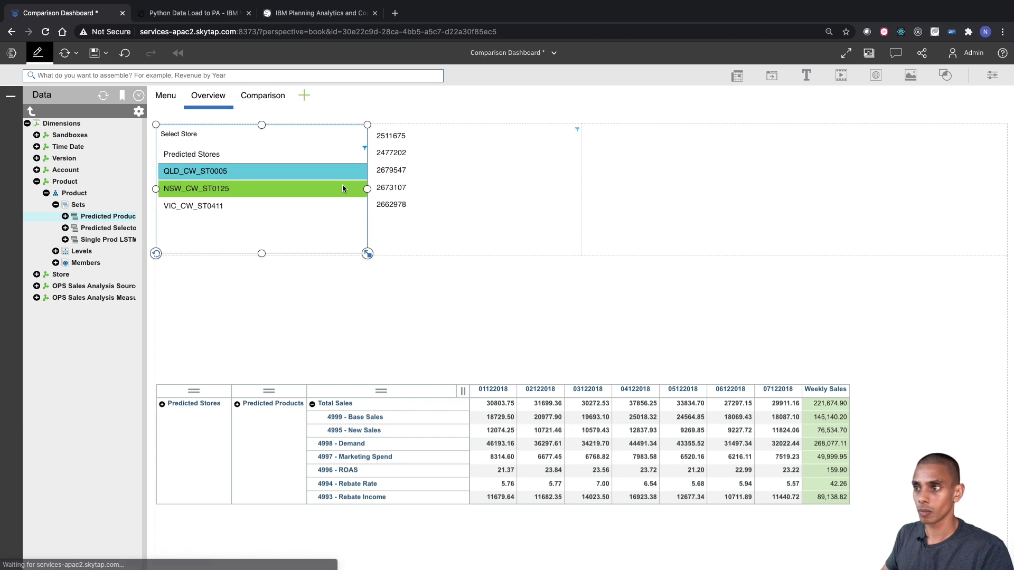
pyautogui.click(471, 136)
pyautogui.click(496, 107)
pyautogui.write('Select')
pyautogui.press('Return')
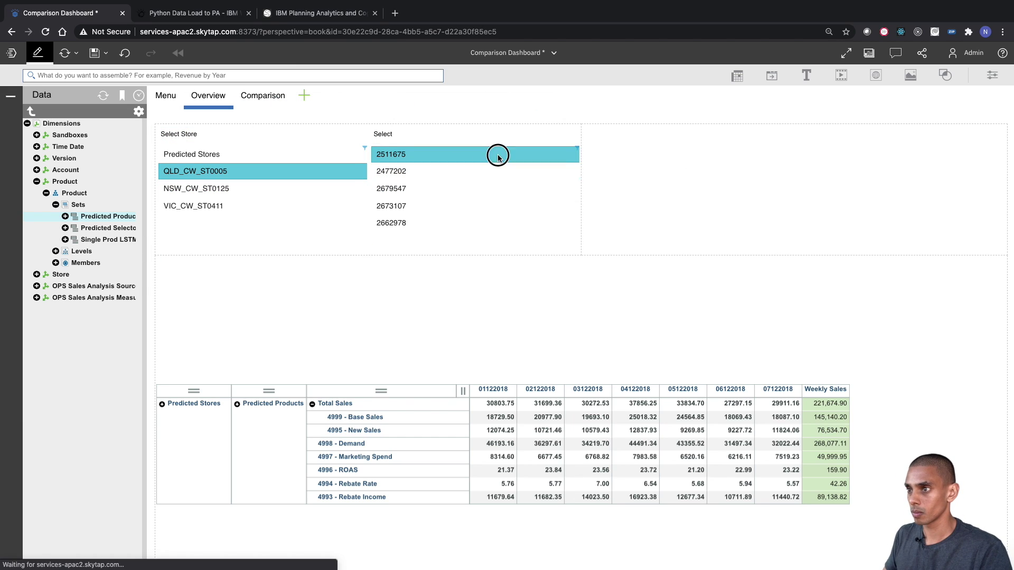
# Replace the product selector with one based on Product's Predicted Selector set and title it "Select Product".
pyautogui.rightClick(114, 228)
pyautogui.click(140, 235)
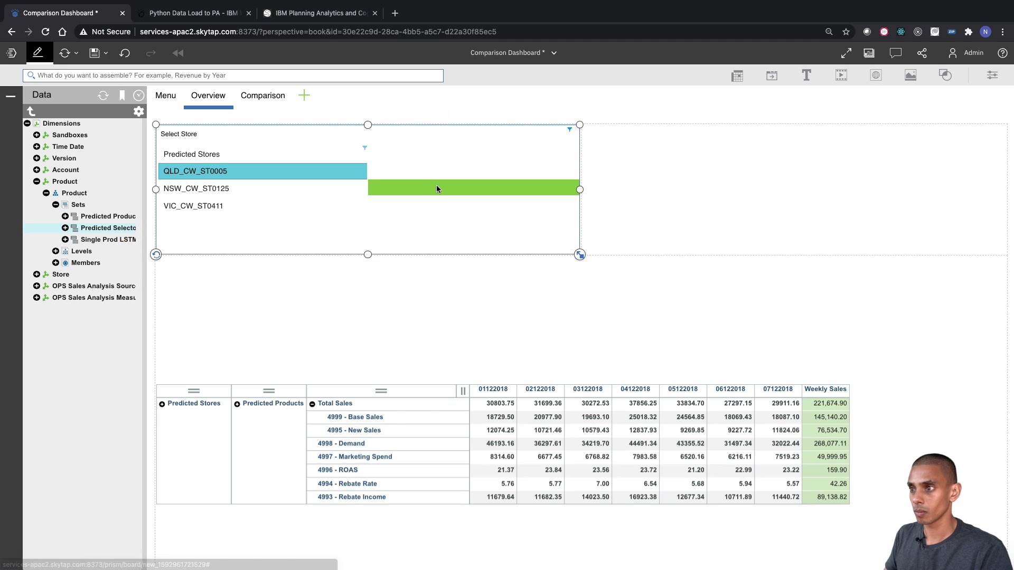
pyautogui.click(487, 134)
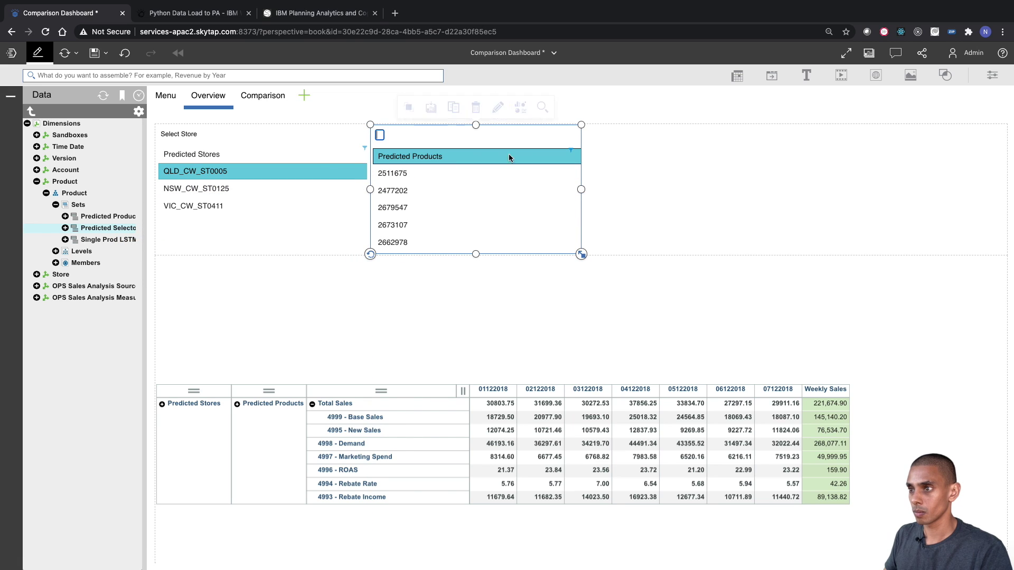
pyautogui.write('t Produc')
pyautogui.press('Return')
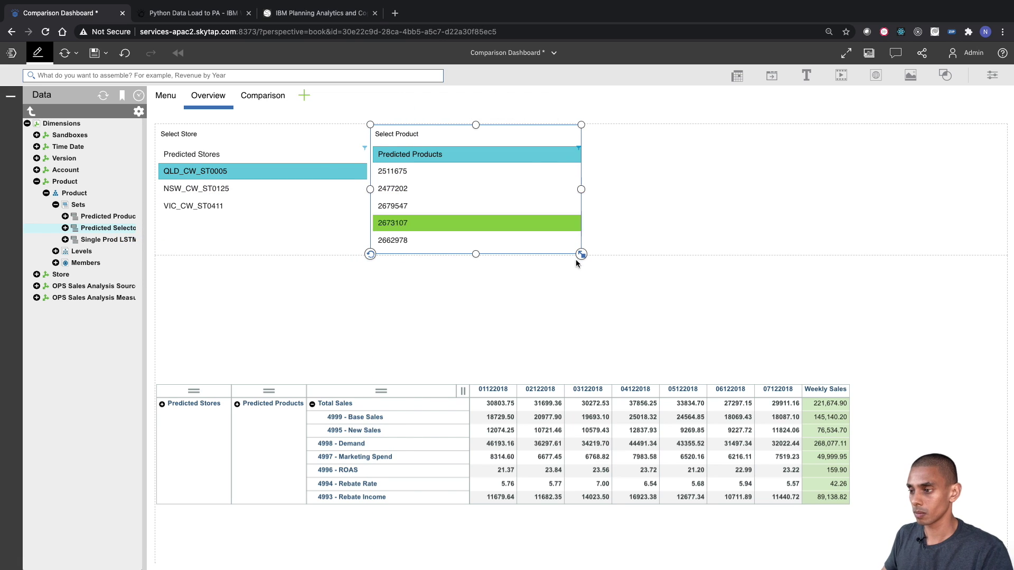
# Place the view's Version context as a selector widget to the right of the product selector.
pyautogui.click(635, 417)
pyautogui.click(674, 363)
pyautogui.moveTo(351, 397); pyautogui.dragTo(644, 162)
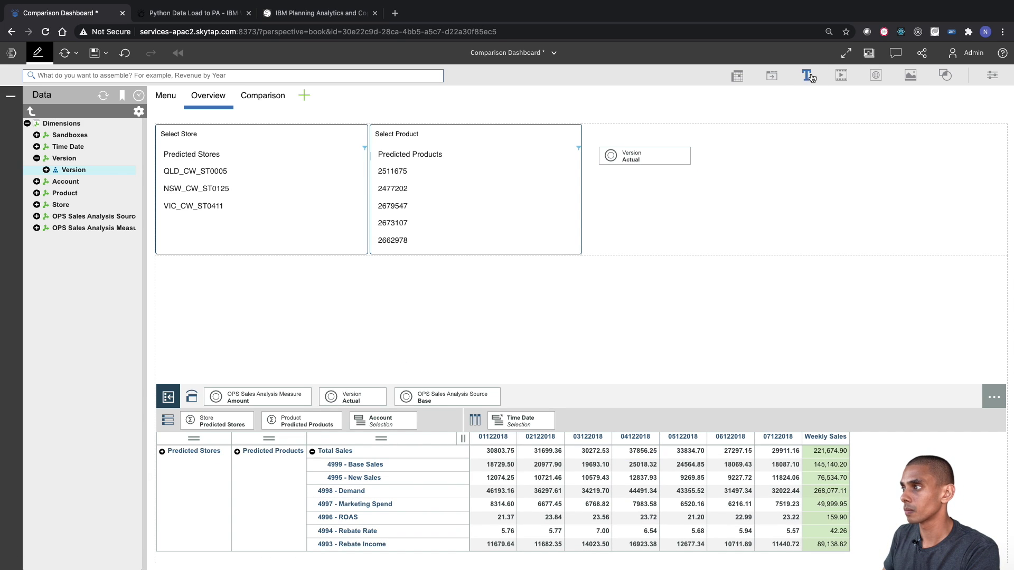
# Add a text box and position it directly above the Version selector.
pyautogui.click(807, 75)
pyautogui.moveTo(245, 169); pyautogui.dragTo(259, 243)
pyautogui.click(175, 145)
pyautogui.moveTo(176, 146); pyautogui.dragTo(618, 151)
pyautogui.click(280, 219)
pyautogui.moveTo(280, 220); pyautogui.dragTo(267, 146)
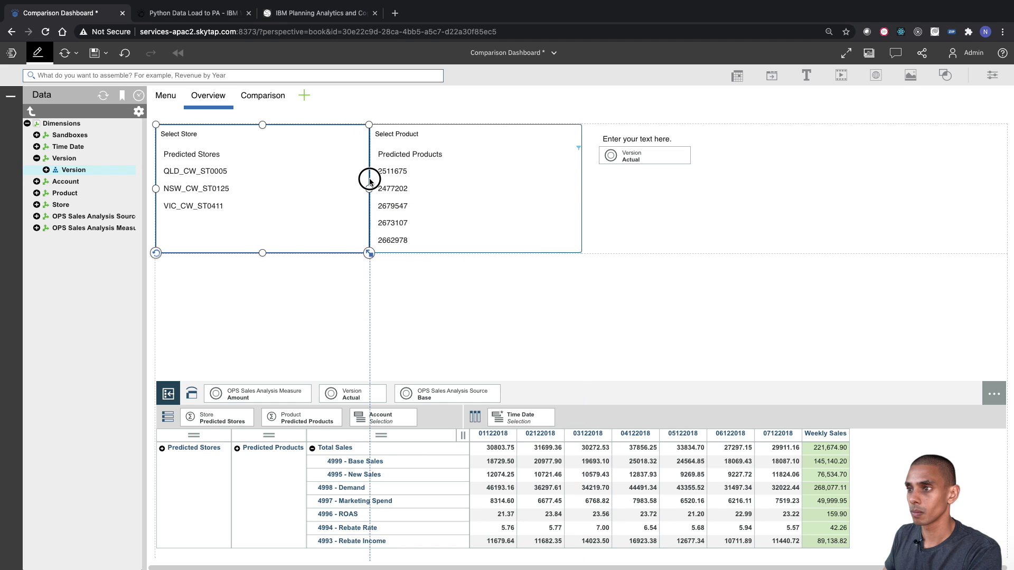
# Set the text above the Version selector to "Select Version", line it up with the selector and narrow its box.
pyautogui.click(657, 138)
pyautogui.doubleClick(657, 138)
pyautogui.write('Select Version')
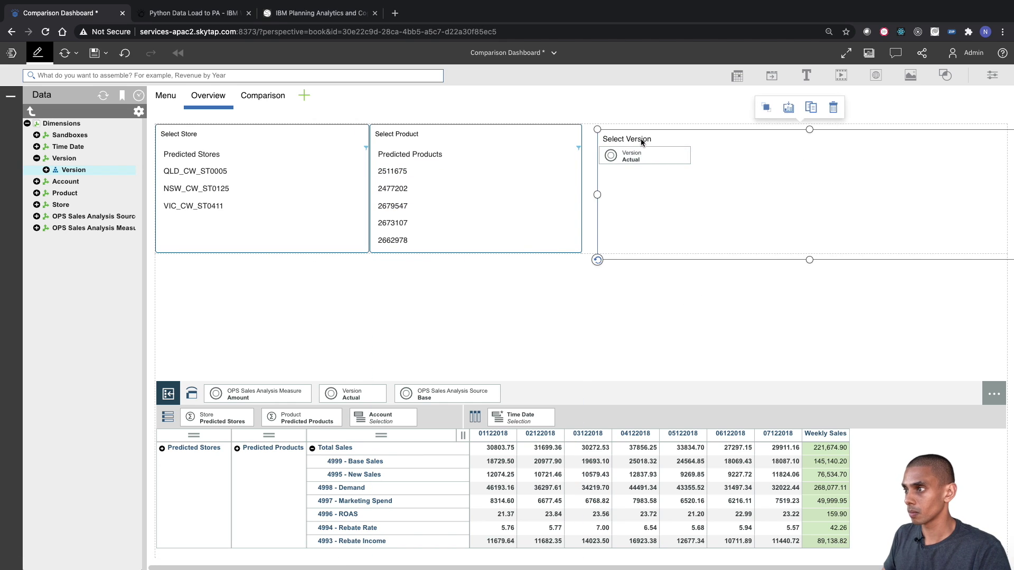
pyautogui.moveTo(647, 139); pyautogui.dragTo(629, 139)
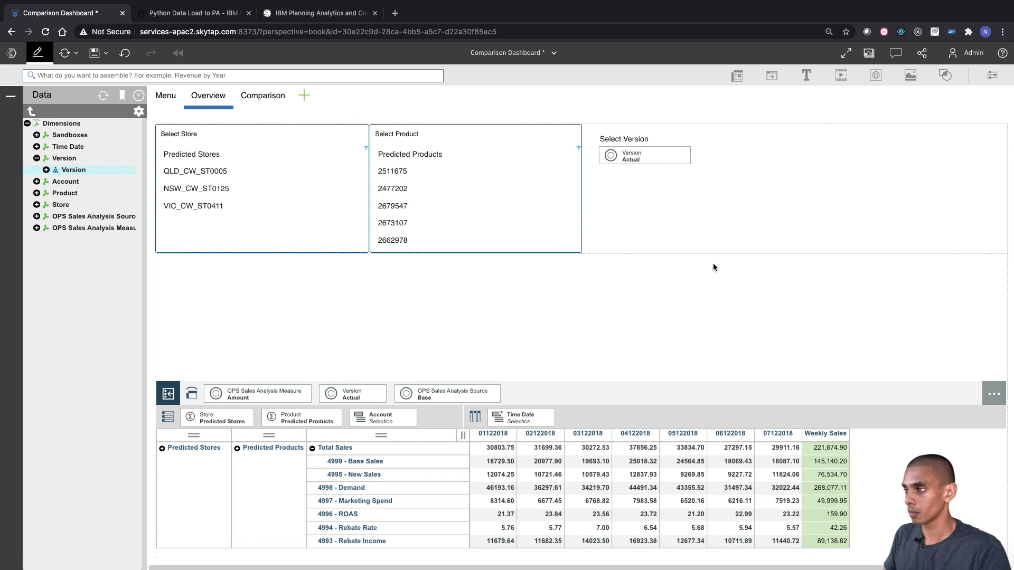
pyautogui.moveTo(1002, 192); pyautogui.dragTo(679, 192)
pyautogui.click(710, 290)
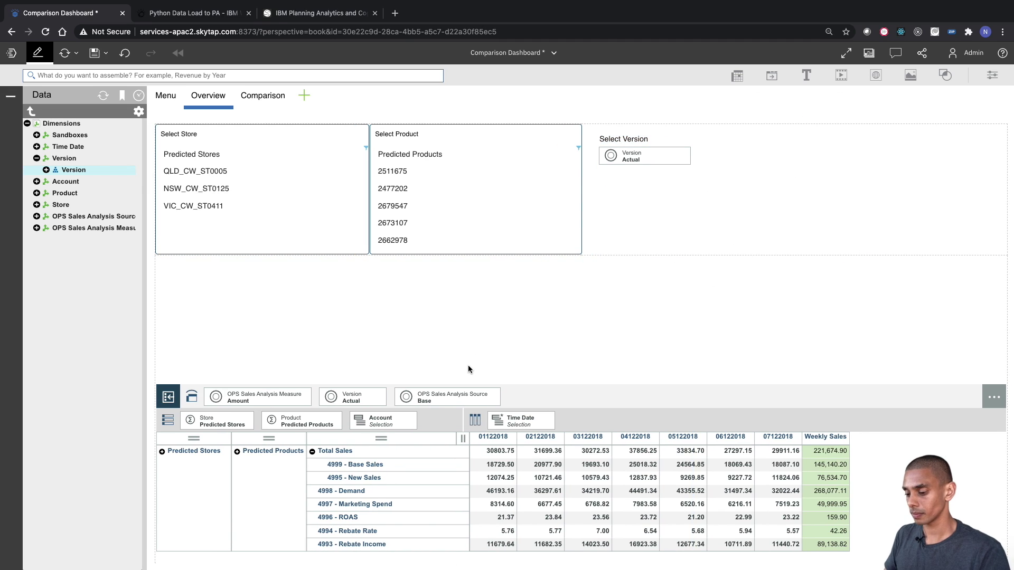
# Limit the sales view's dimension synchronization to Product, Store and Version.
pyautogui.click(656, 421)
pyautogui.click(757, 313)
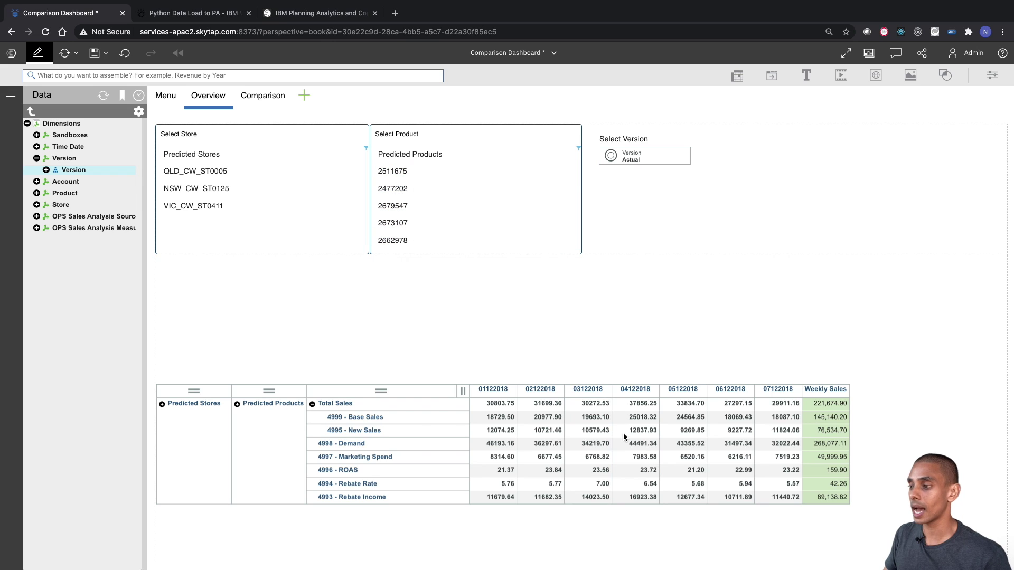
pyautogui.click(605, 405)
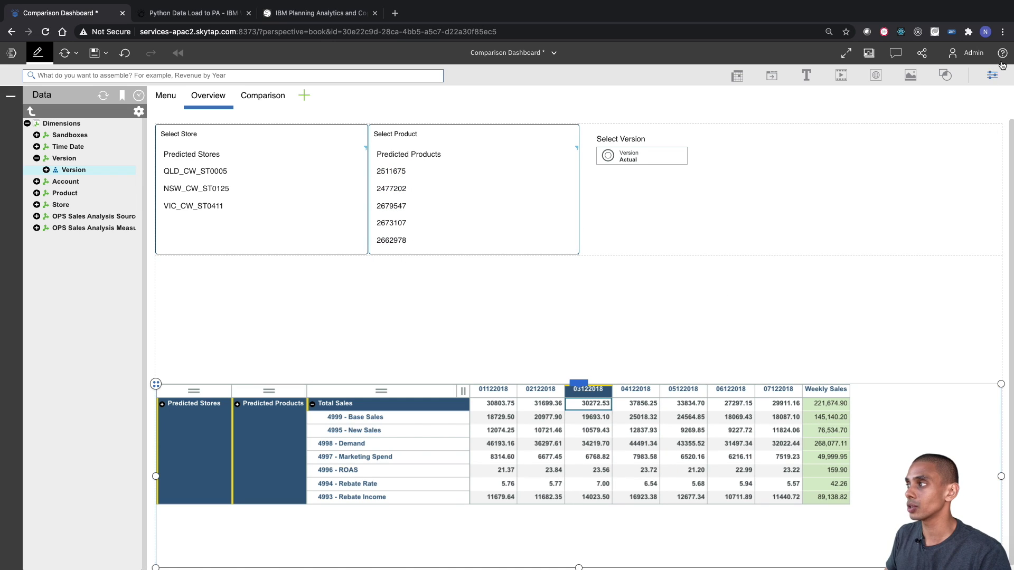
pyautogui.click(992, 75)
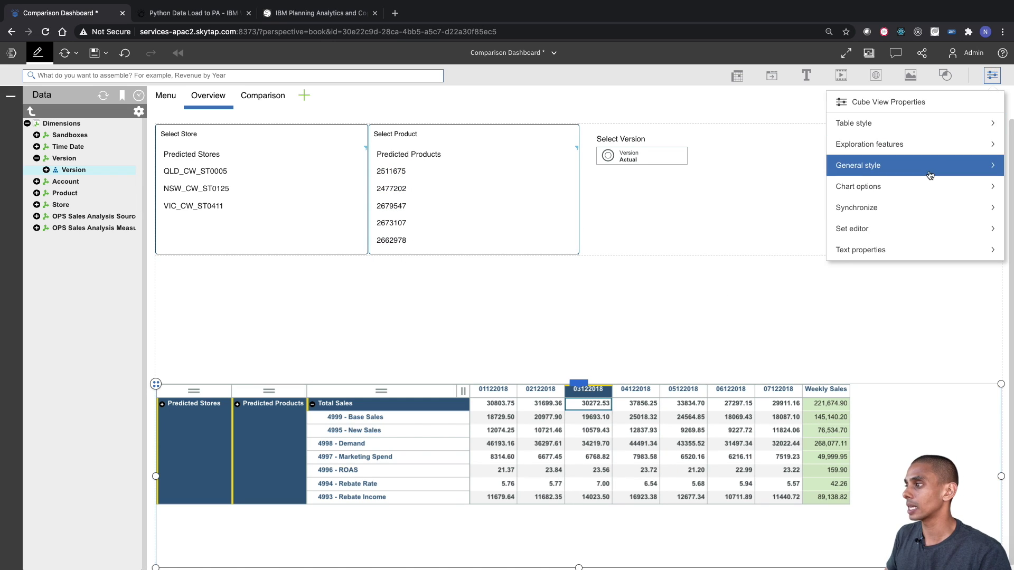
pyautogui.click(905, 207)
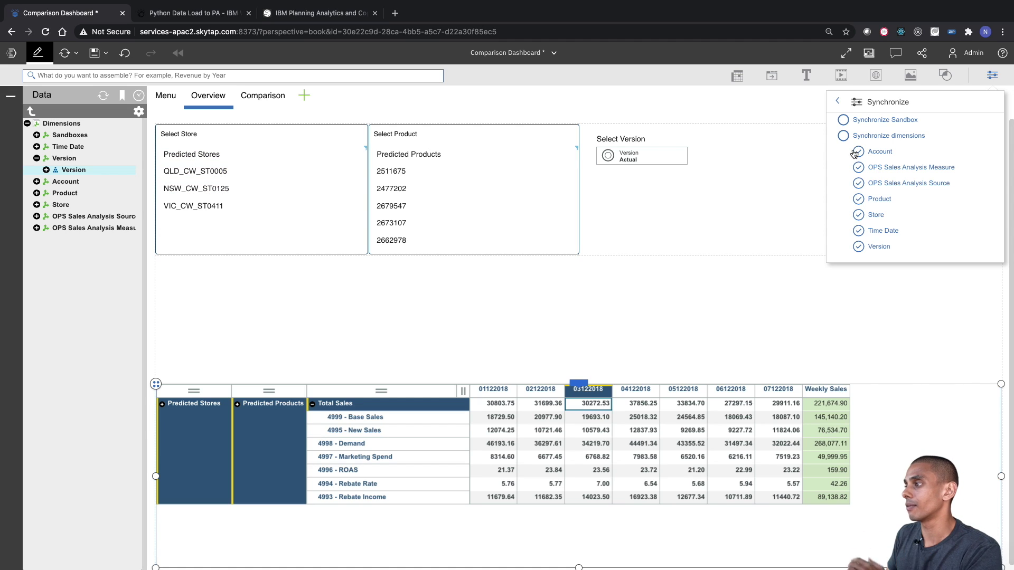
pyautogui.click(859, 231)
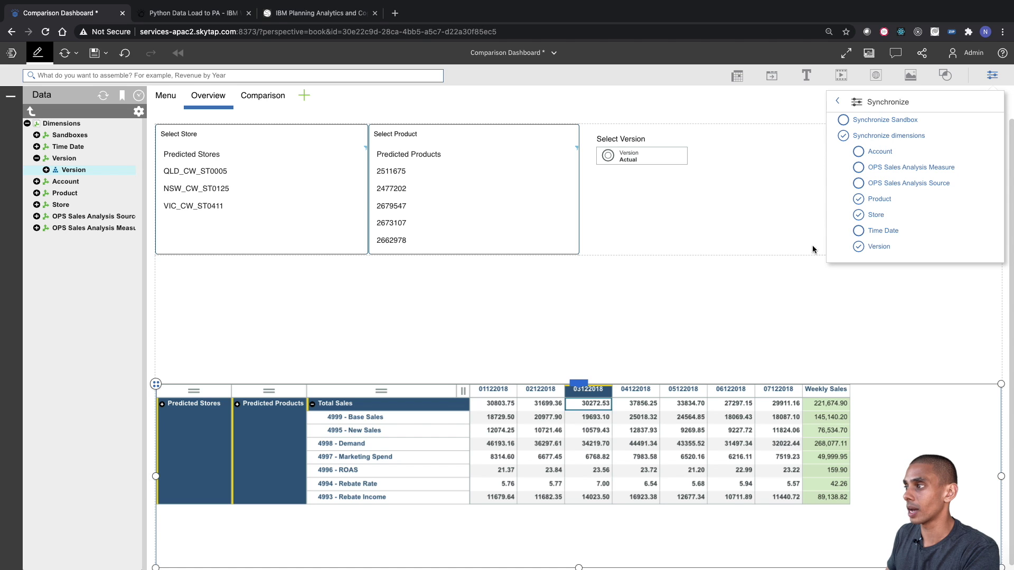
pyautogui.click(764, 261)
pyautogui.click(993, 75)
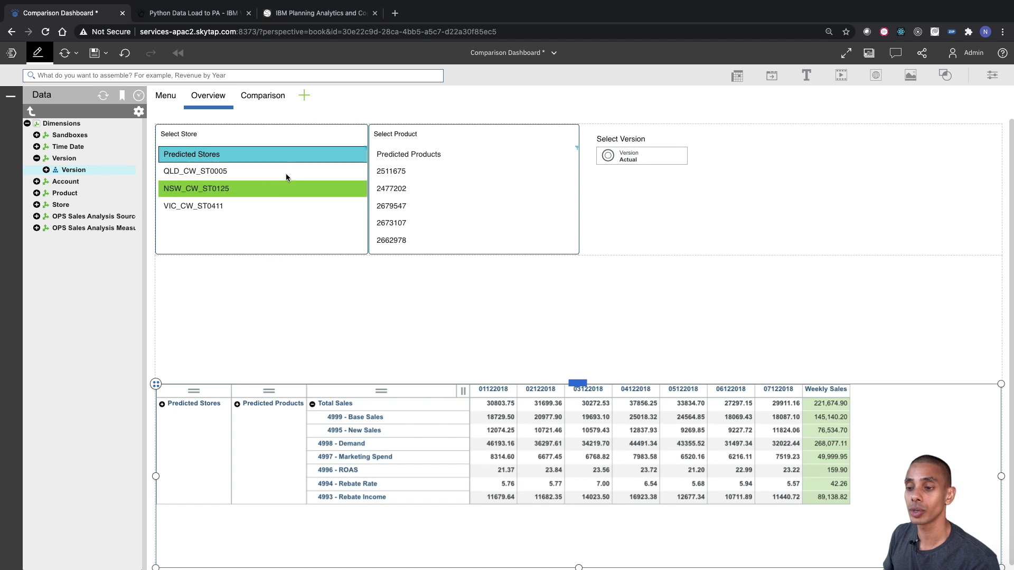
# Expand Predicted Stores and Predicted Products in the view, and select store QLD_CW_ST0005 with product 2511675 in the selectors.
pyautogui.click(162, 404)
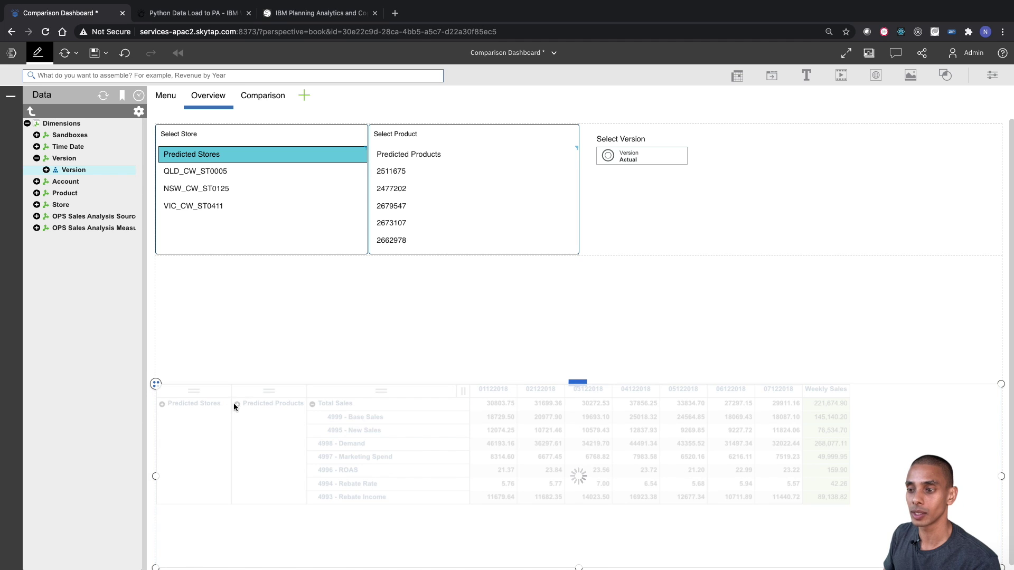
pyautogui.click(238, 404)
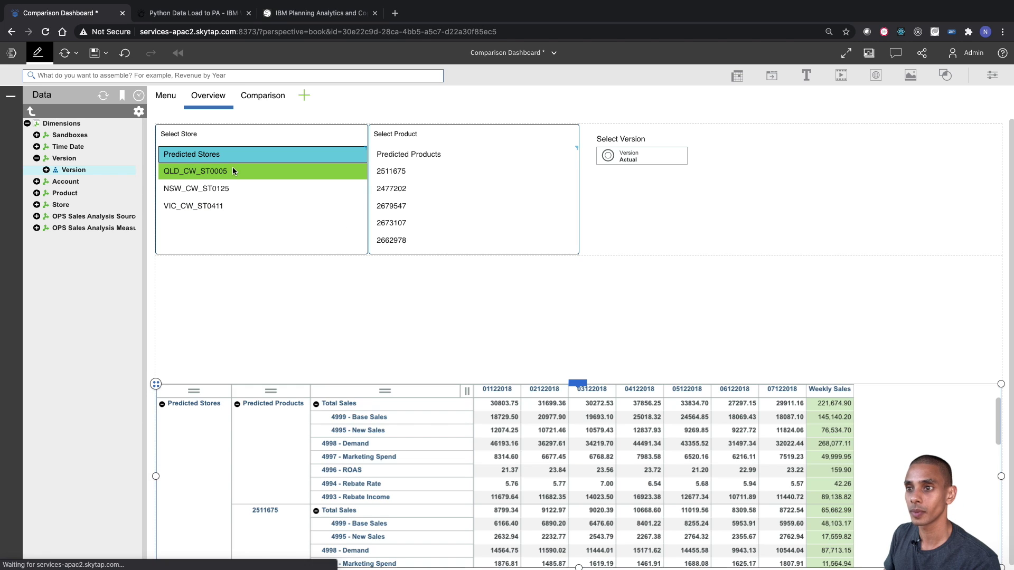
pyautogui.click(238, 170)
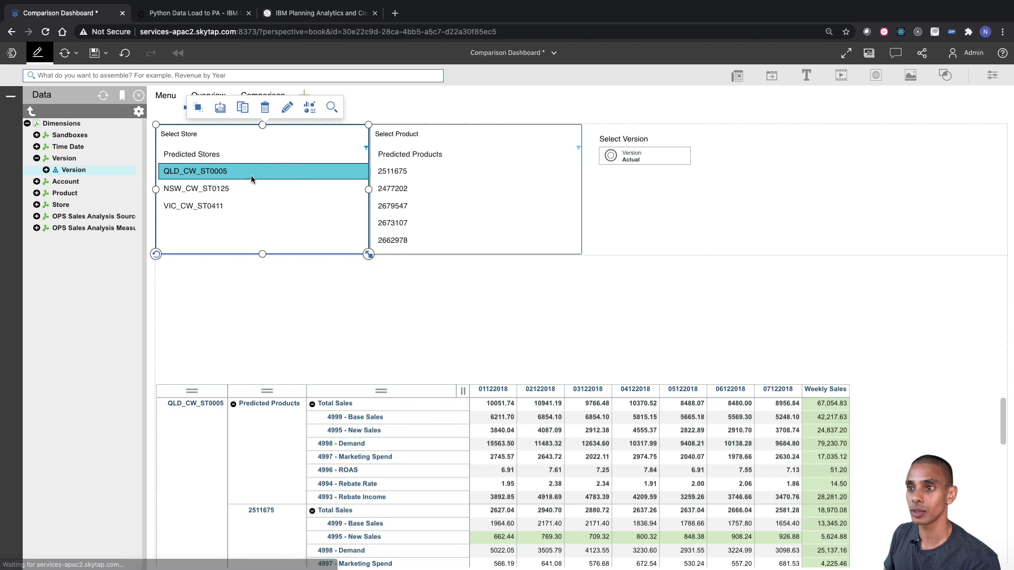
pyautogui.click(433, 170)
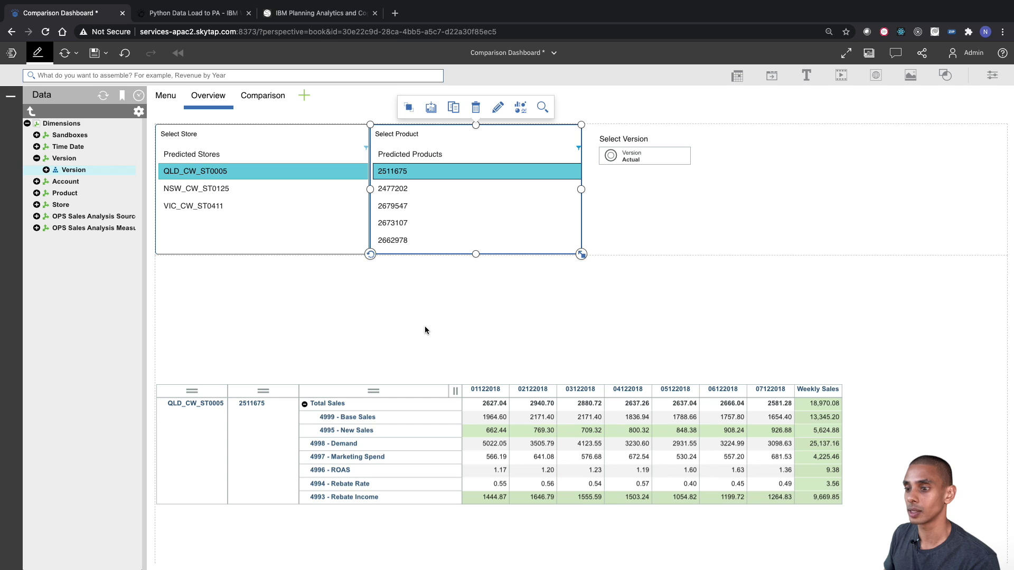
# Test the Version selector by switching it to Optimized Actual and back to Actual.
pyautogui.click(639, 156)
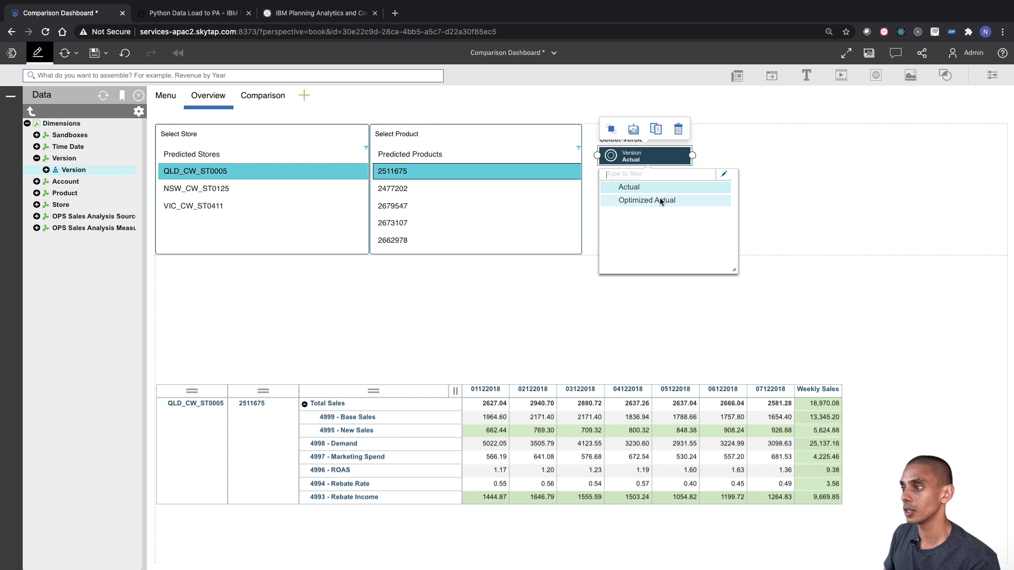
pyautogui.click(660, 200)
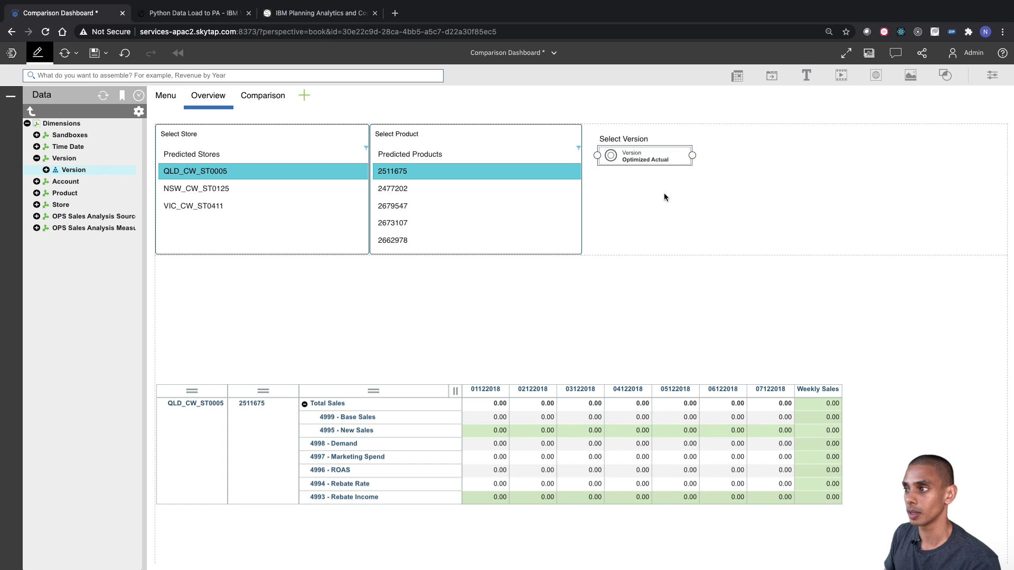
pyautogui.click(651, 165)
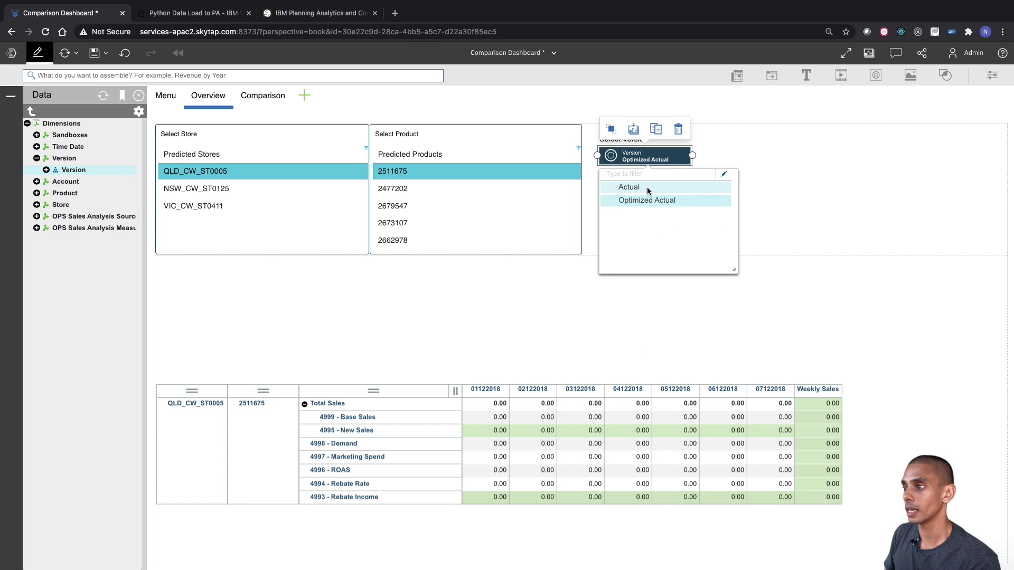
pyautogui.click(655, 192)
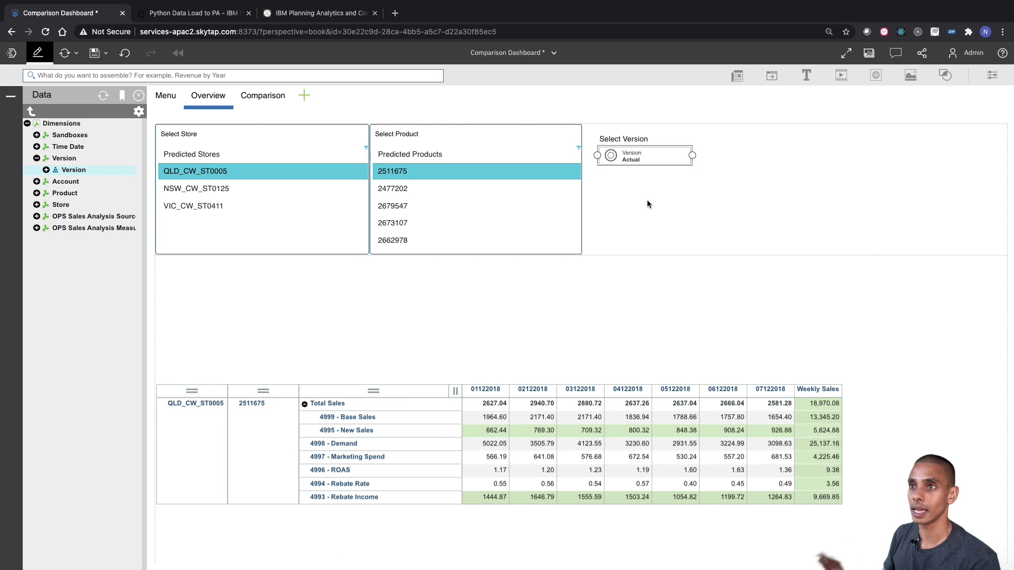
pyautogui.click(633, 207)
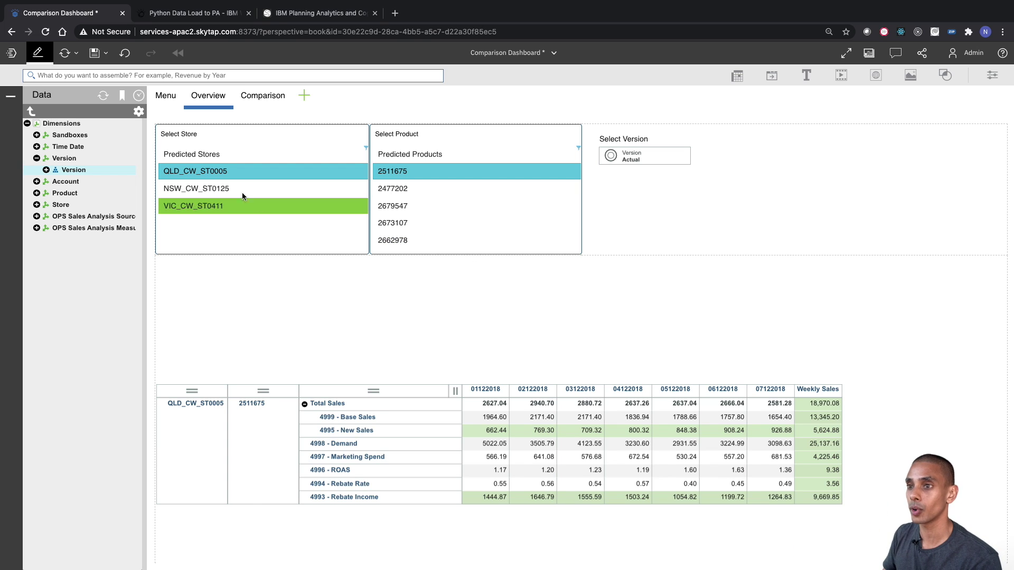
# Set the store selector to Predicted Stores and the product selector to Predicted Products.
pyautogui.click(216, 149)
pyautogui.click(403, 156)
pyautogui.click(422, 154)
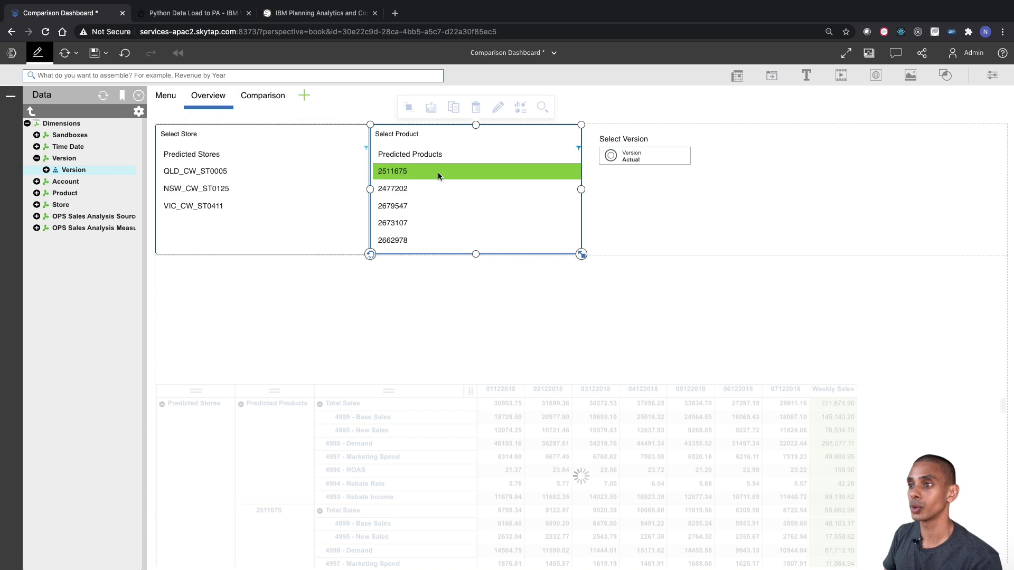
pyautogui.click(252, 157)
pyautogui.click(444, 151)
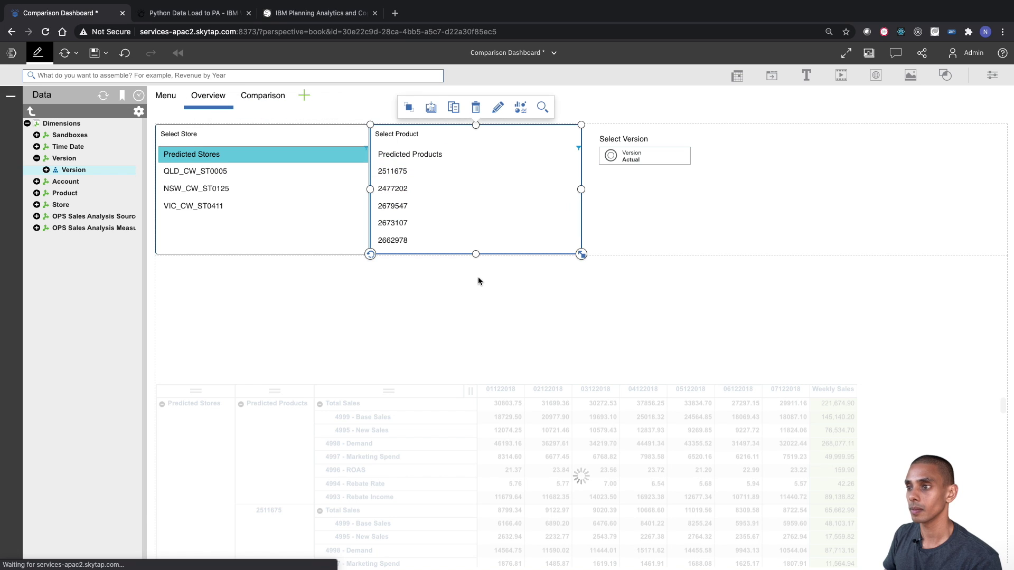
# Add the Total Sales cell of the Weekly Sales column to the sheet as a widget below the selectors.
pyautogui.click(839, 405)
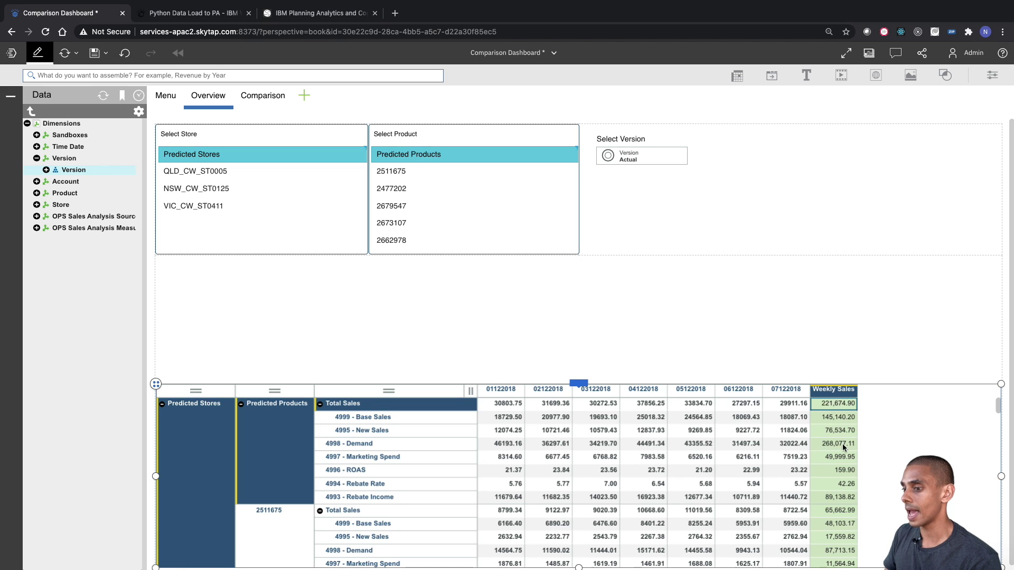
pyautogui.click(840, 444)
pyautogui.rightClick(848, 404)
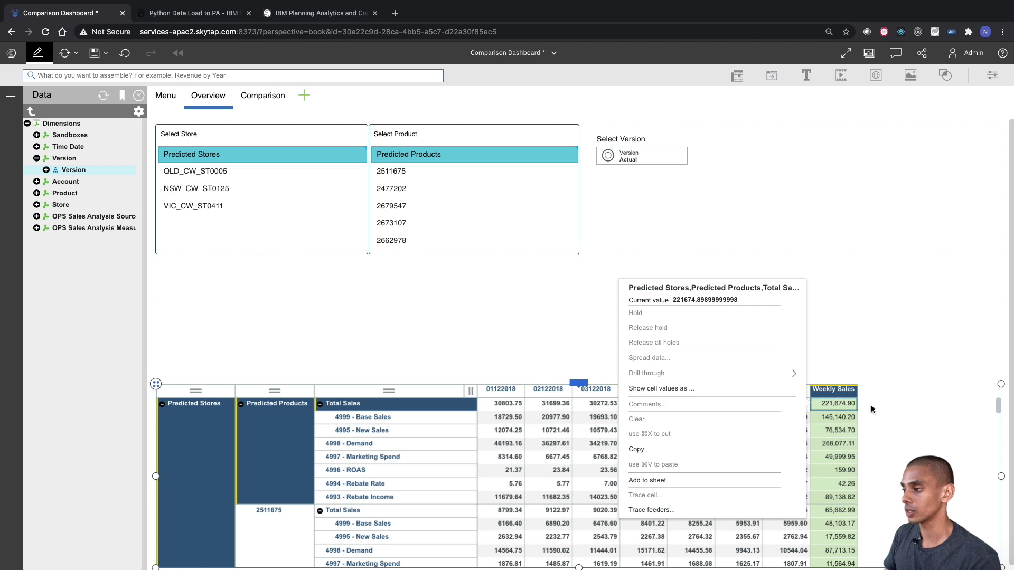
pyautogui.click(720, 478)
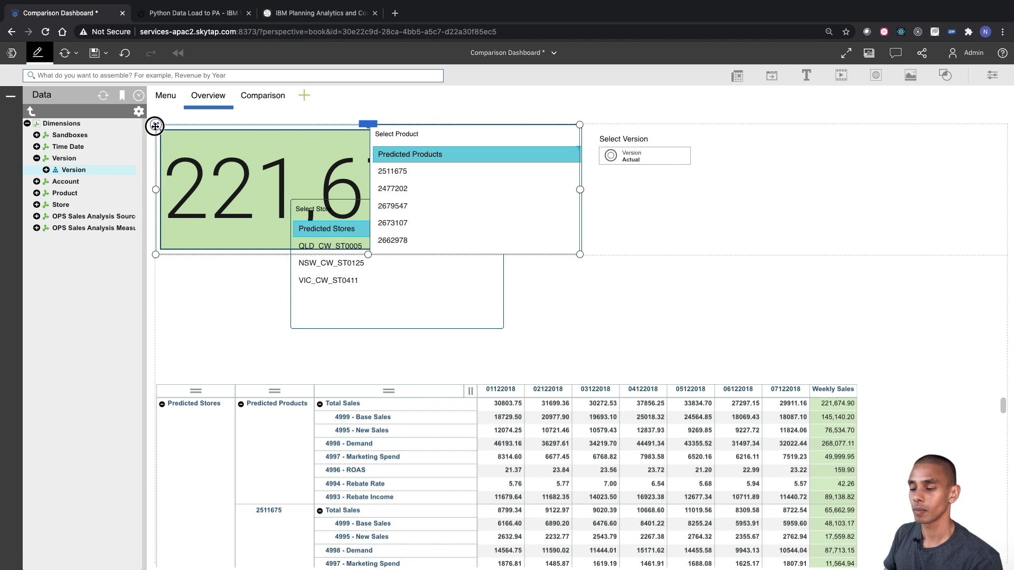
pyautogui.moveTo(588, 319); pyautogui.dragTo(432, 319)
# Add the 4998 - Demand cell of the Weekly Sales column to the sheet and place it beside the sales widget.
pyautogui.rightClick(834, 444)
pyautogui.click(711, 405)
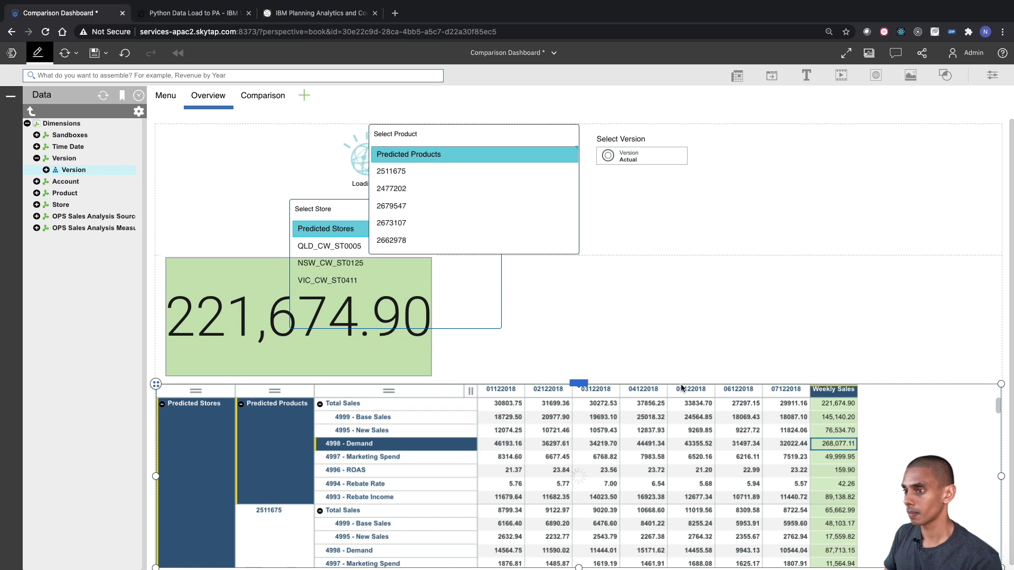
pyautogui.moveTo(161, 129); pyautogui.dragTo(438, 257)
# Move the displaced store selector back to the left of the product selector and size it to fit there.
pyautogui.click(356, 206)
pyautogui.moveTo(355, 206); pyautogui.dragTo(220, 132)
pyautogui.moveTo(582, 189); pyautogui.dragTo(368, 190)
# Narrow the sales and demand value widgets so they sit side by side beneath the store and product selectors.
pyautogui.moveTo(852, 316); pyautogui.dragTo(638, 316)
pyautogui.click(436, 308)
pyautogui.moveTo(437, 316); pyautogui.dragTo(368, 316)
pyautogui.click(442, 316)
pyautogui.moveTo(636, 328); pyautogui.dragTo(576, 316)
pyautogui.click(695, 324)
# Title the sales value widget "Total Sales".
pyautogui.click(319, 271)
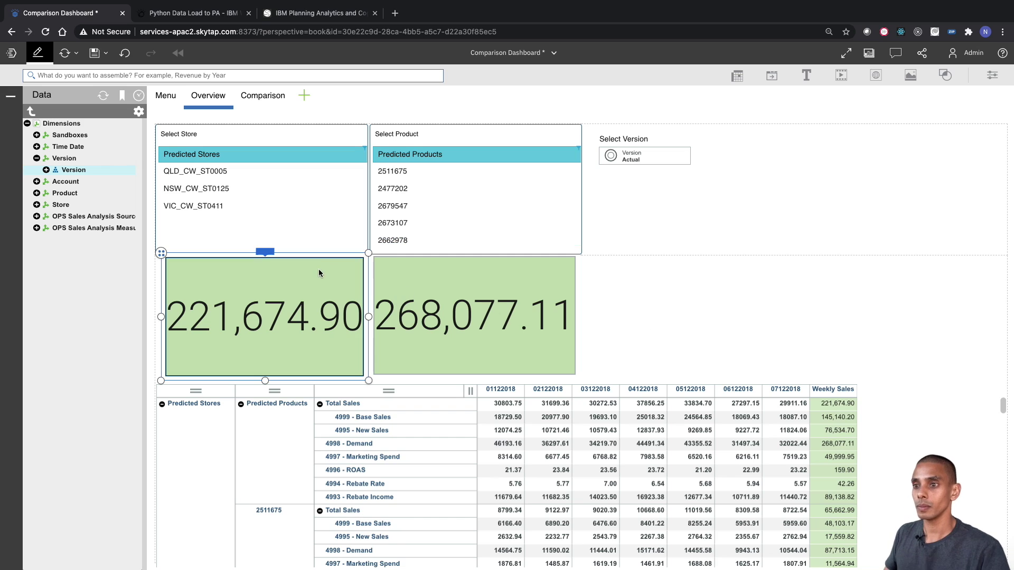
pyautogui.click(263, 256)
pyautogui.click(390, 233)
pyautogui.write('Total Sales')
pyautogui.press('Return')
# Title the demand value widget "Total Demand" and set the Version selector to Optimized Actual.
pyautogui.click(471, 274)
pyautogui.click(471, 255)
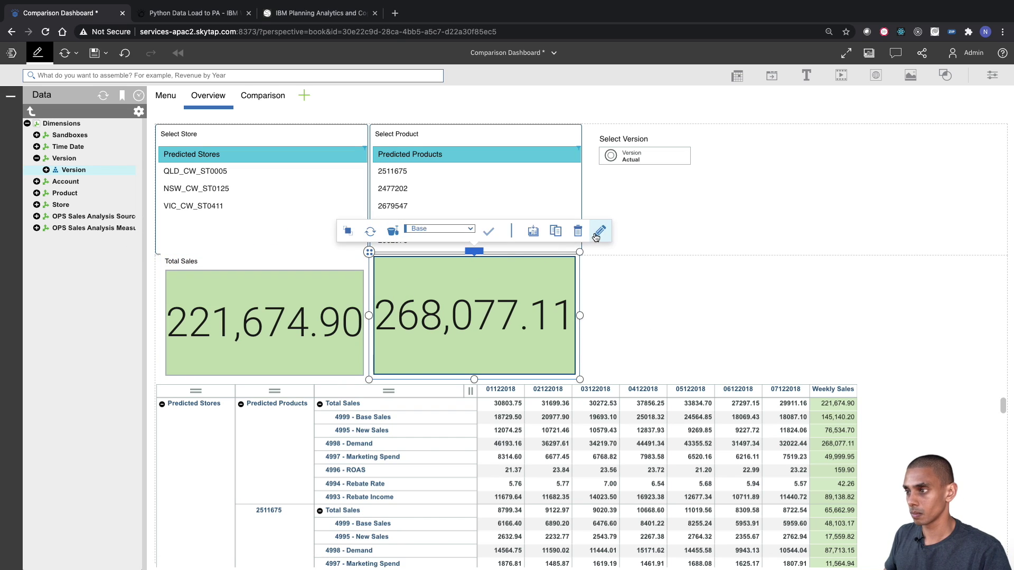
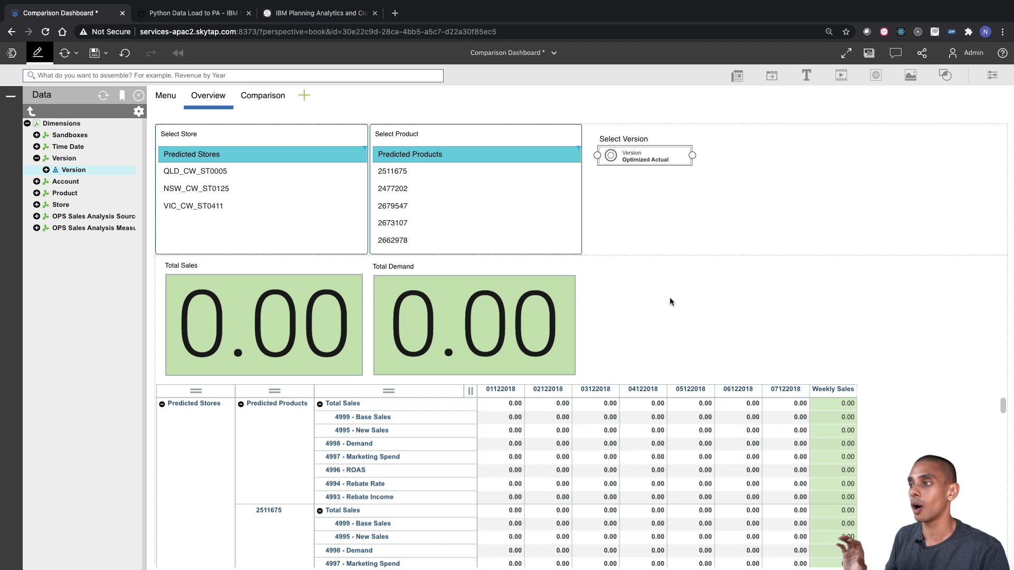
pyautogui.click(715, 234)
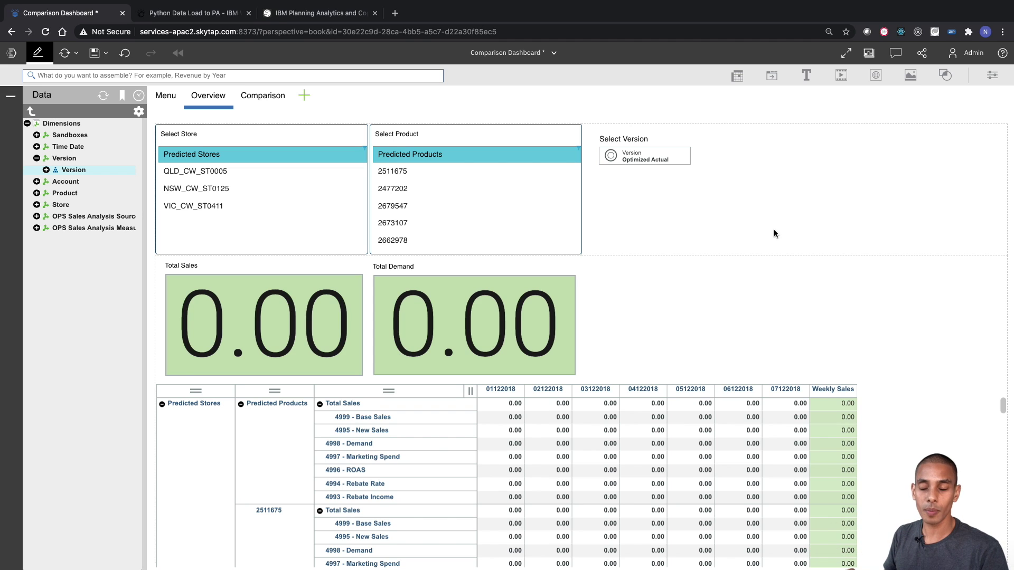
# In the Watson Studio notebook, add and run a cell before Setup Credentials with df['Version'] = 'Optimized Actual' and df.head().
pyautogui.click(200, 17)
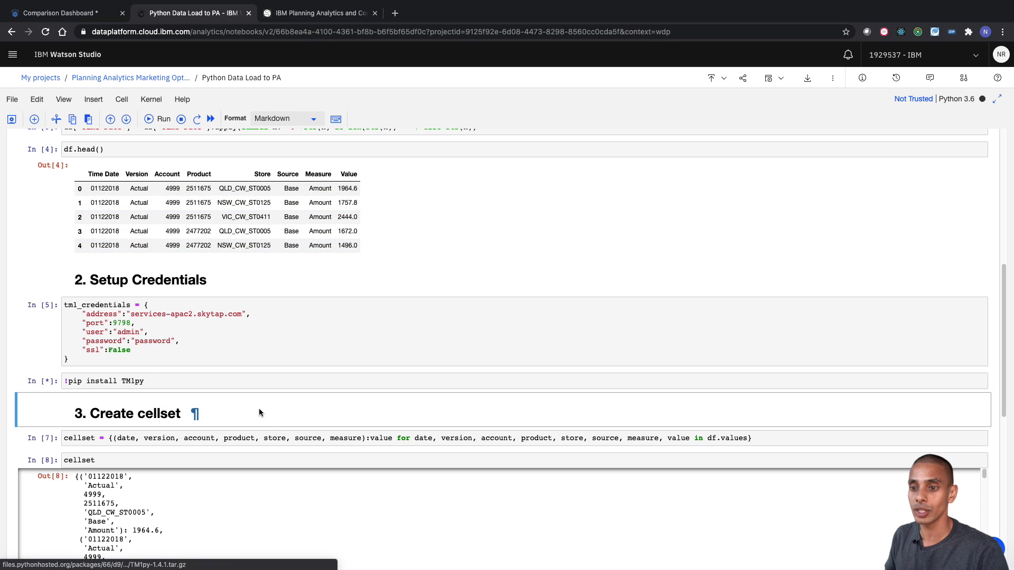
pyautogui.click(197, 287)
pyautogui.write('adf')
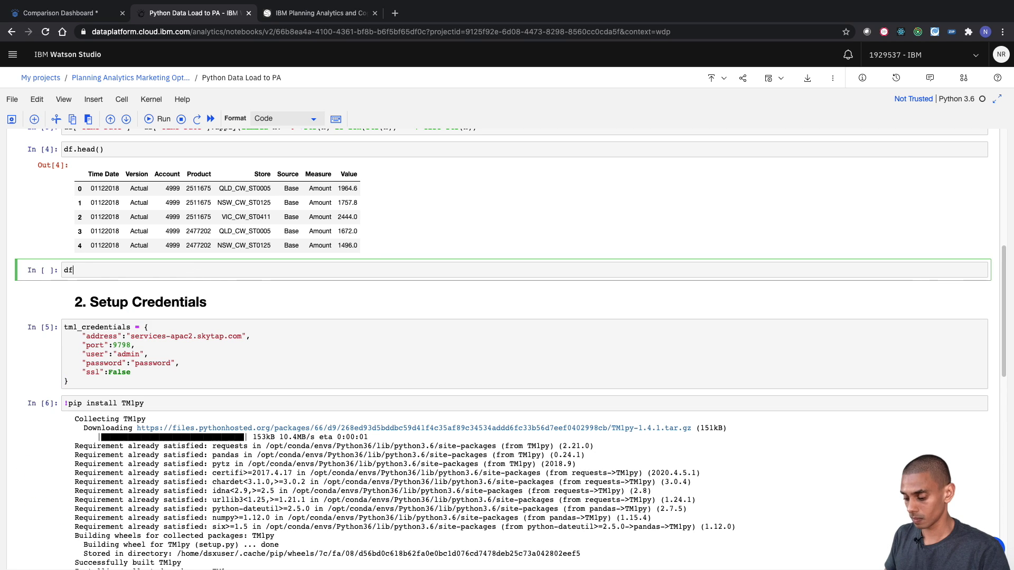
pyautogui.write("['Version'] = 'Optimized Actual")
pyautogui.press('Return')
pyautogui.write('df.head()')
pyautogui.hotkey('shift', 'Return')
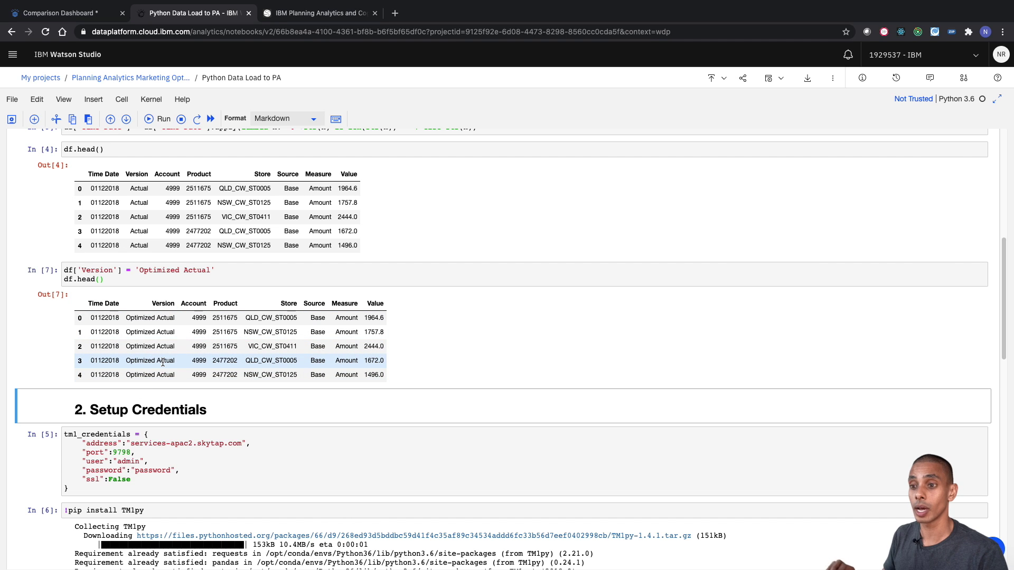
# Rerun the notebook cells from the credentials setup through the data push to Planning Analytics.
pyautogui.scroll(-5, 163, 363)
pyautogui.click(190, 291)
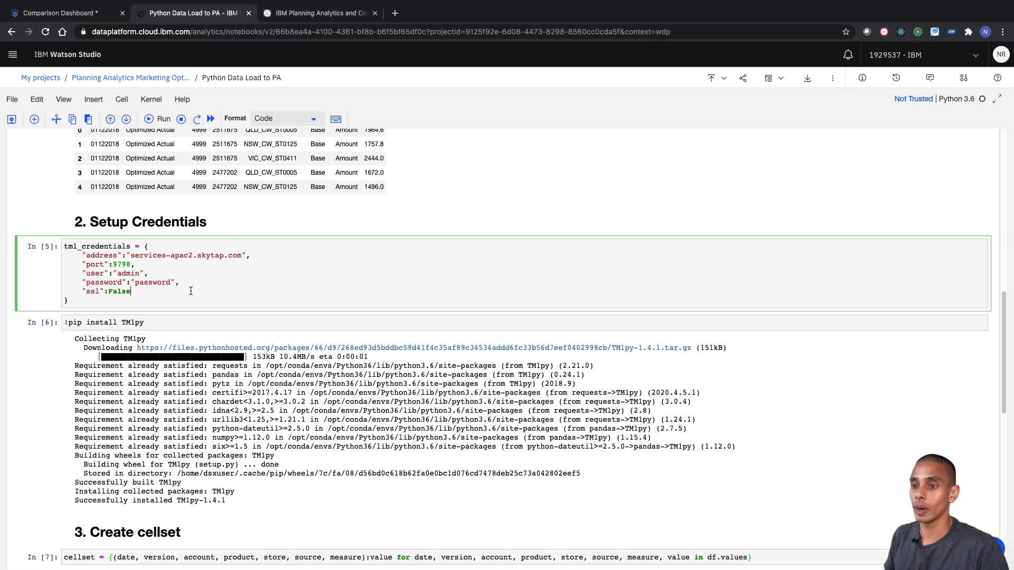
pyautogui.hotkey('shift', 'Return')
pyautogui.hotkey('shift', 'Return')
pyautogui.hotkey('shift', 'Return')
pyautogui.hotkey('shift', 'Return')
pyautogui.hotkey('shift', 'Return')
pyautogui.hotkey('shift', 'Return')
pyautogui.hotkey('shift', 'Return')
pyautogui.hotkey('shift', 'Return')
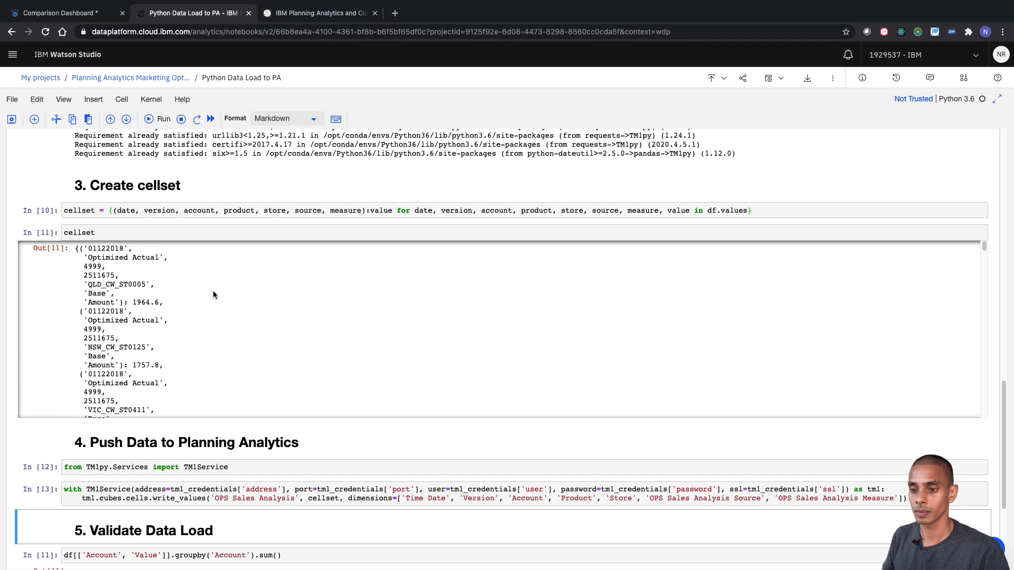
# Switch back to the Comparison Dashboard in Planning Analytics and refresh its data.
pyautogui.click(83, 20)
pyautogui.click(70, 61)
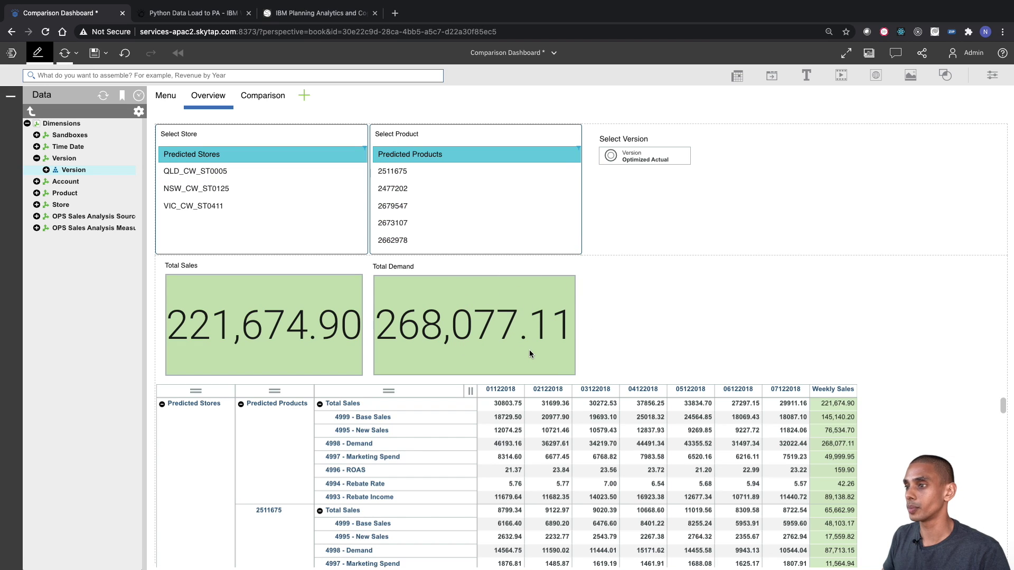
# Compare the versions on the Overview sheet by selecting Actual and returning to Optimized Actual.
pyautogui.click(653, 186)
pyautogui.click(647, 154)
pyautogui.click(647, 187)
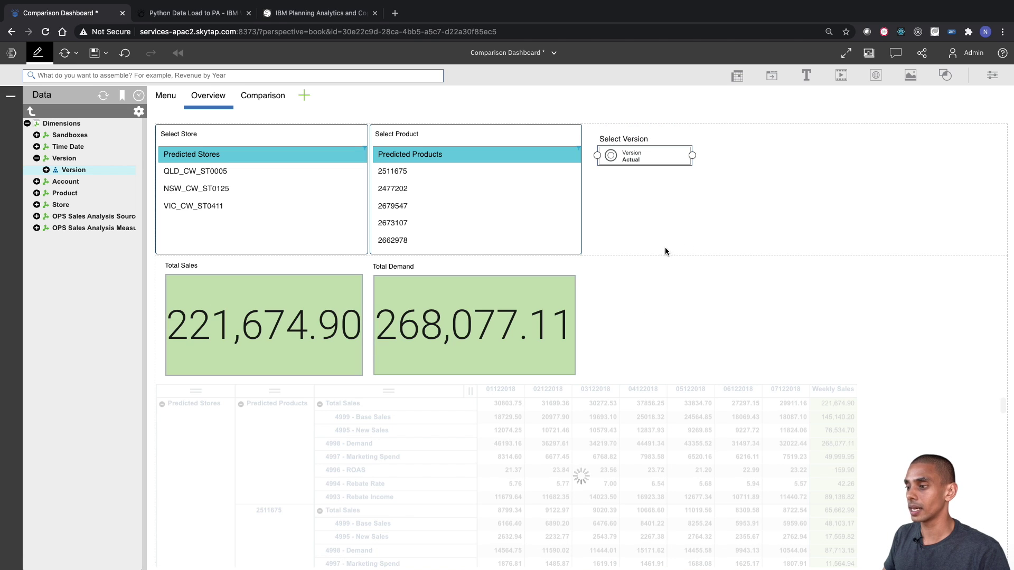
pyautogui.click(642, 155)
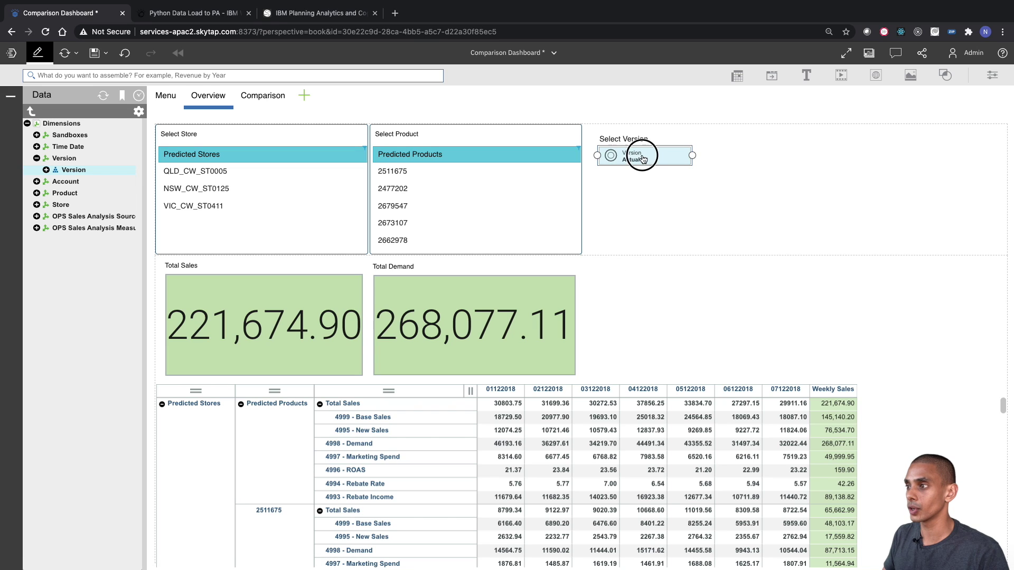
pyautogui.click(649, 199)
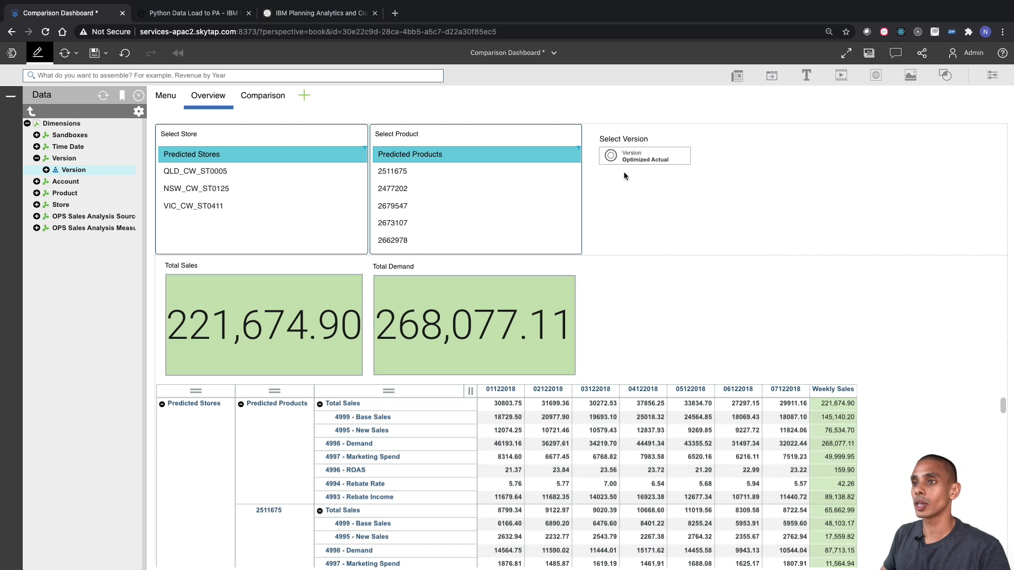
# Copy the sales exploration from the Overview sheet into the middle section of the Comparison sheet.
pyautogui.click(258, 111)
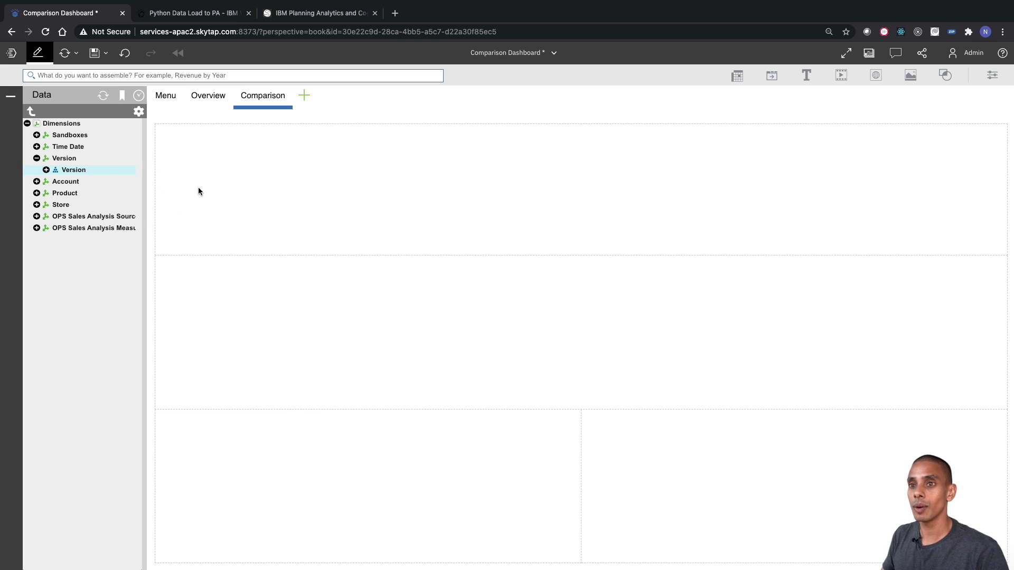
pyautogui.click(208, 99)
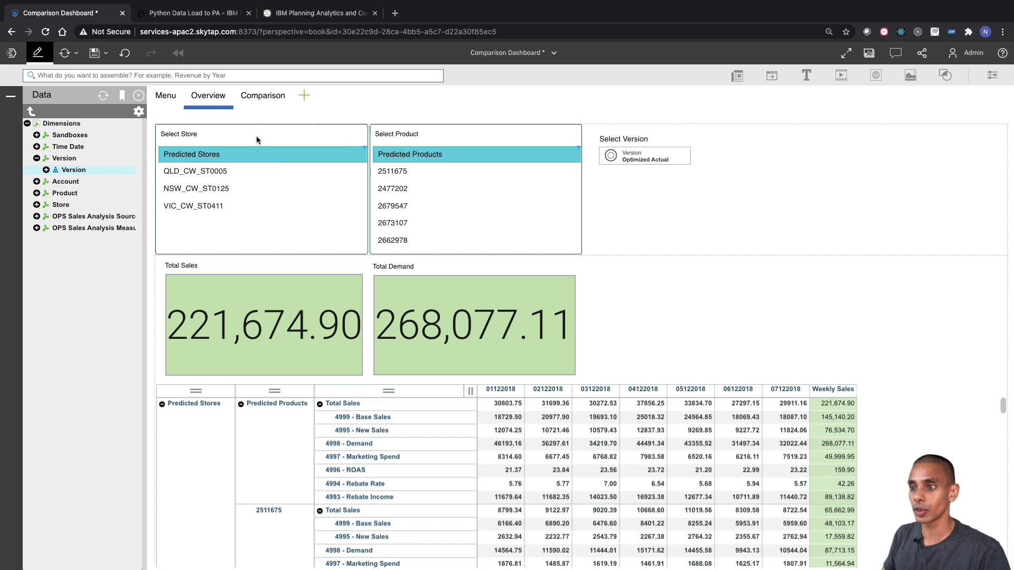
pyautogui.click(424, 396)
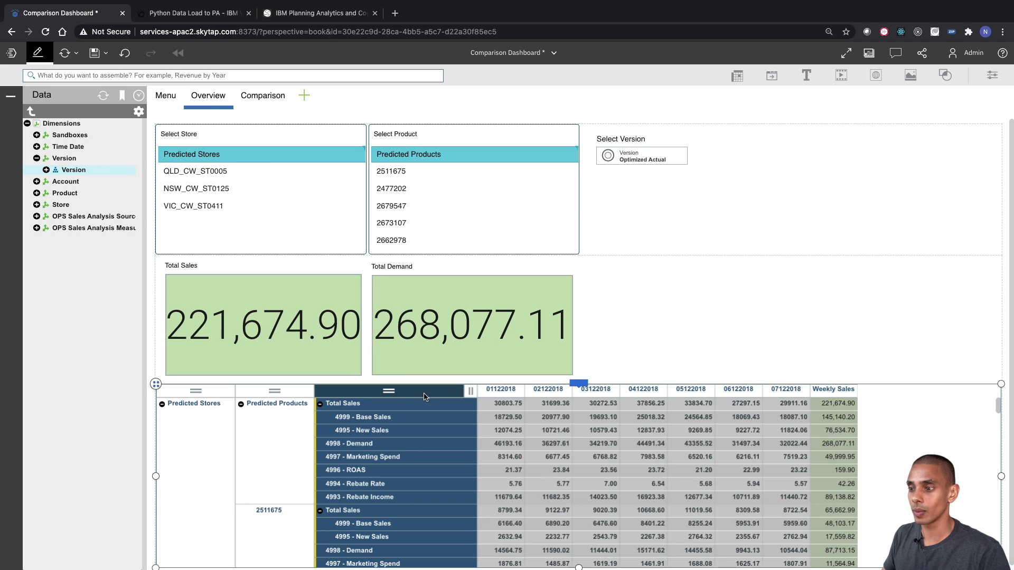
pyautogui.click(586, 386)
pyautogui.click(704, 364)
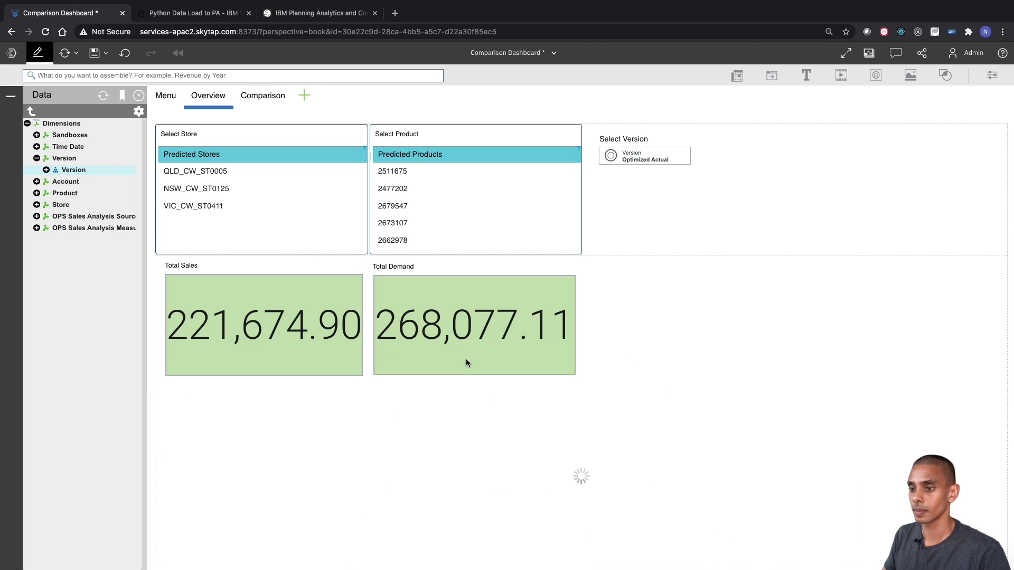
pyautogui.hotkey('ctrl', 'v')
pyautogui.moveTo(162, 123); pyautogui.dragTo(263, 98)
pyautogui.click(263, 98)
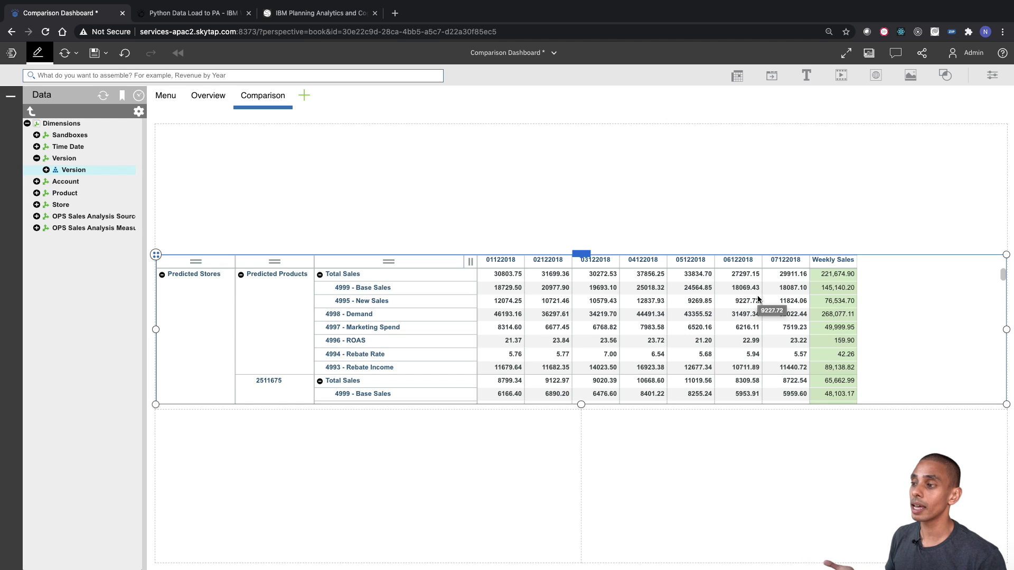
# Rearrange the Comparison exploration to Account rows and Version columns, moving Store, Product and Time Date to the context with Time Date set to Weekly Sales.
pyautogui.click(881, 286)
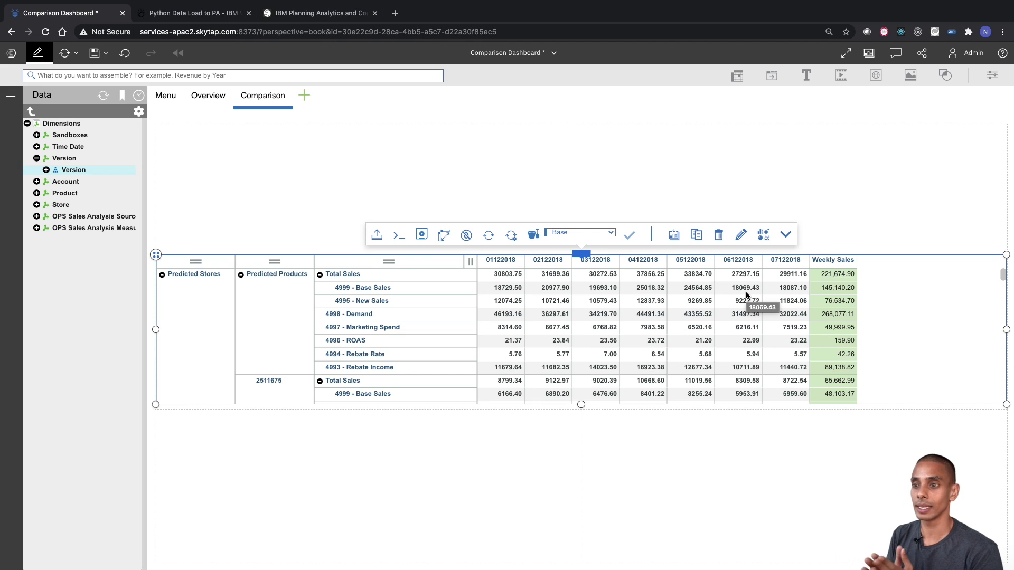
pyautogui.click(646, 261)
pyautogui.click(763, 235)
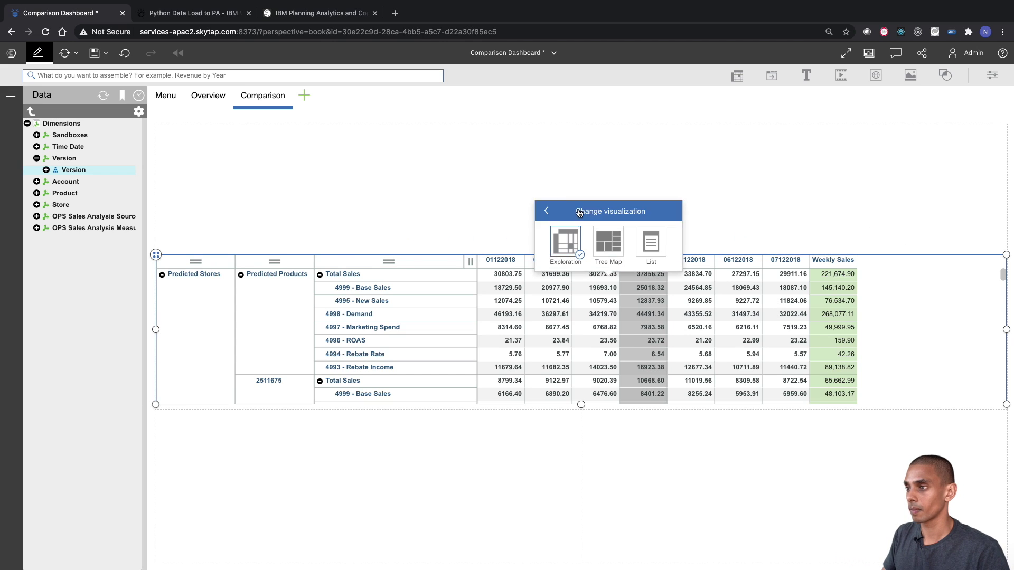
pyautogui.click(580, 213)
pyautogui.click(786, 235)
pyautogui.moveTo(234, 294); pyautogui.dragTo(501, 270)
pyautogui.moveTo(214, 290); pyautogui.dragTo(639, 267)
pyautogui.moveTo(334, 280); pyautogui.dragTo(369, 269)
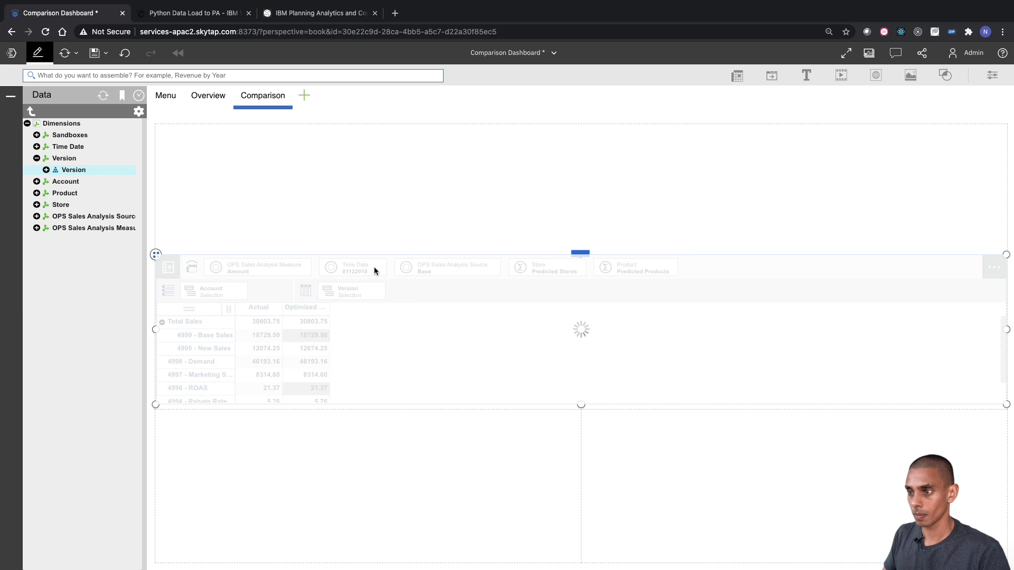
pyautogui.click(384, 268)
pyautogui.click(399, 378)
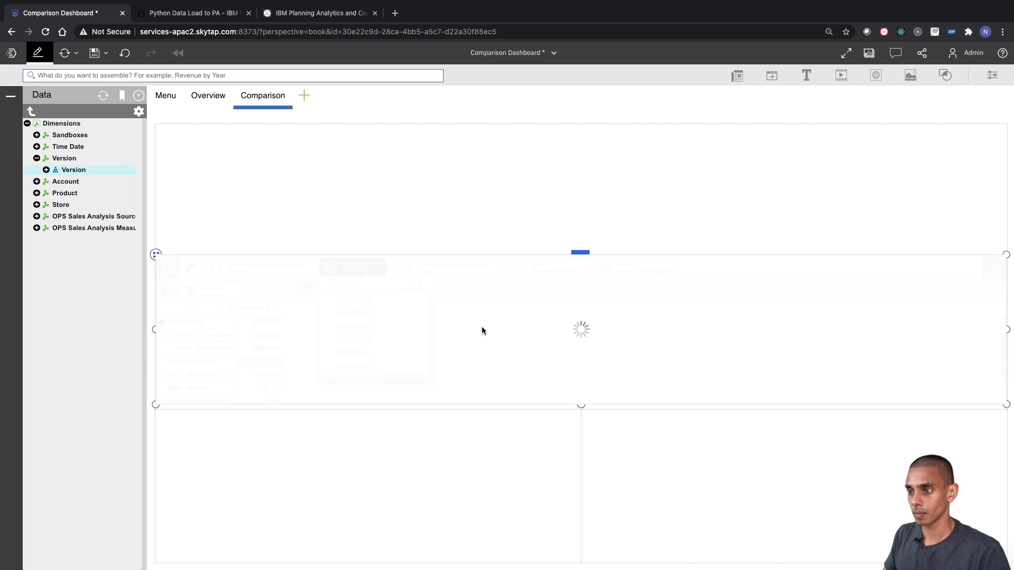
# Edit the exploration's Version set so its columns are Optimized Actual followed by Actual.
pyautogui.click(353, 290)
pyautogui.click(428, 309)
pyautogui.click(368, 286)
pyautogui.doubleClick(368, 287)
pyautogui.moveTo(326, 324); pyautogui.dragTo(590, 266)
pyautogui.rightClick(591, 266)
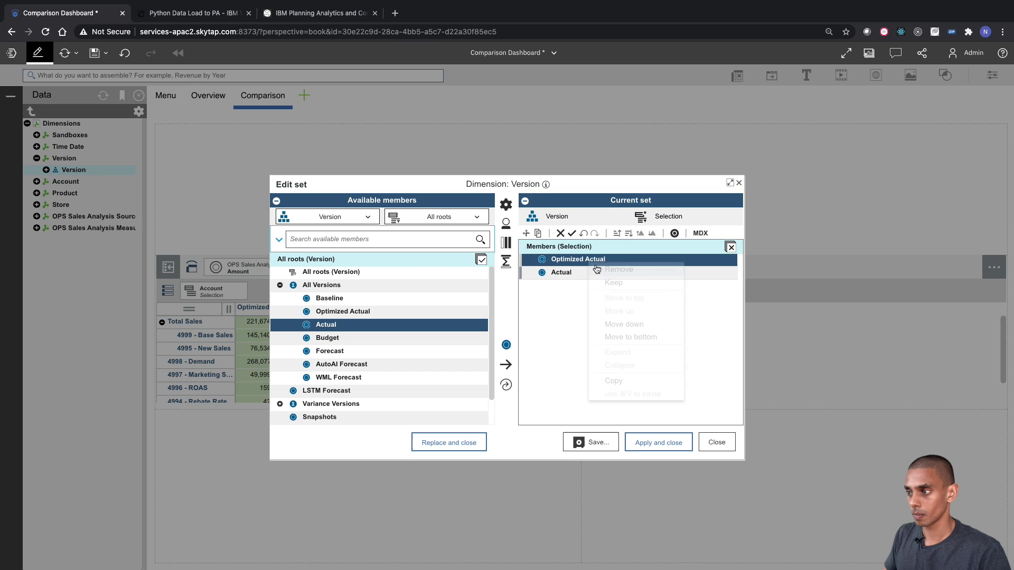
pyautogui.click(631, 324)
pyautogui.click(600, 273)
pyautogui.rightClick(600, 274)
pyautogui.click(631, 323)
pyautogui.click(658, 442)
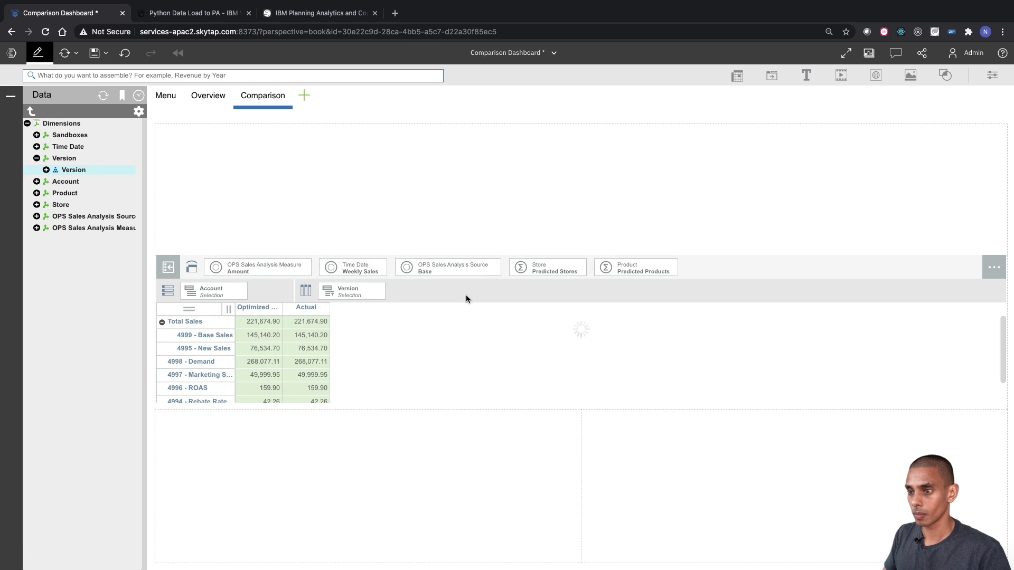
# Create a calculated column named Variance that subtracts Actual from Optimized Actual.
pyautogui.click(496, 283)
pyautogui.rightClick(314, 309)
pyautogui.click(422, 432)
pyautogui.click(548, 236)
pyautogui.tripleClick(572, 110)
pyautogui.write('Variance')
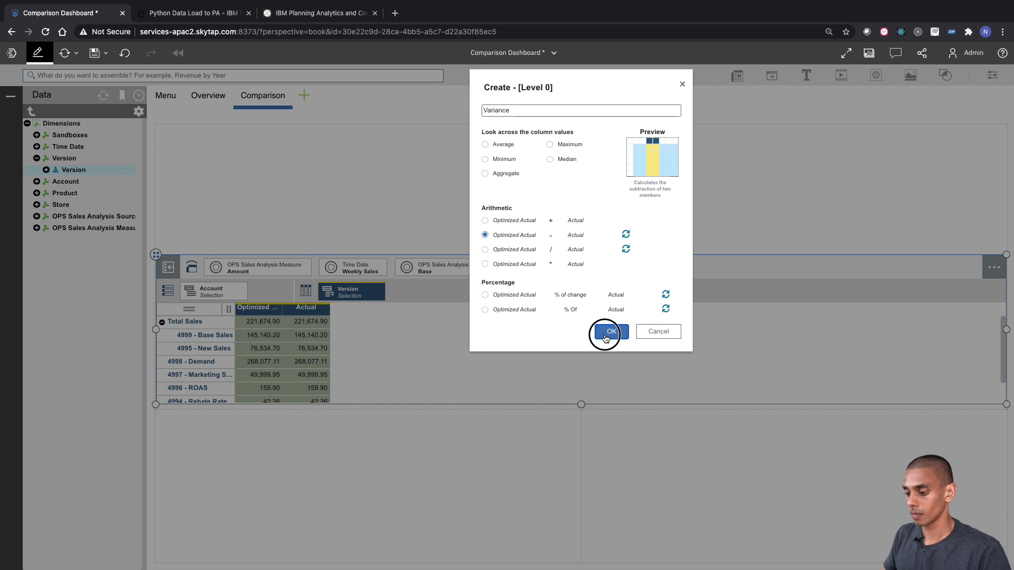
pyautogui.click(610, 331)
# Hide the exploration's overview area and narrow the exploration to fit its three version columns.
pyautogui.click(788, 233)
pyautogui.moveTo(1006, 330); pyautogui.dragTo(400, 331)
pyautogui.click(488, 339)
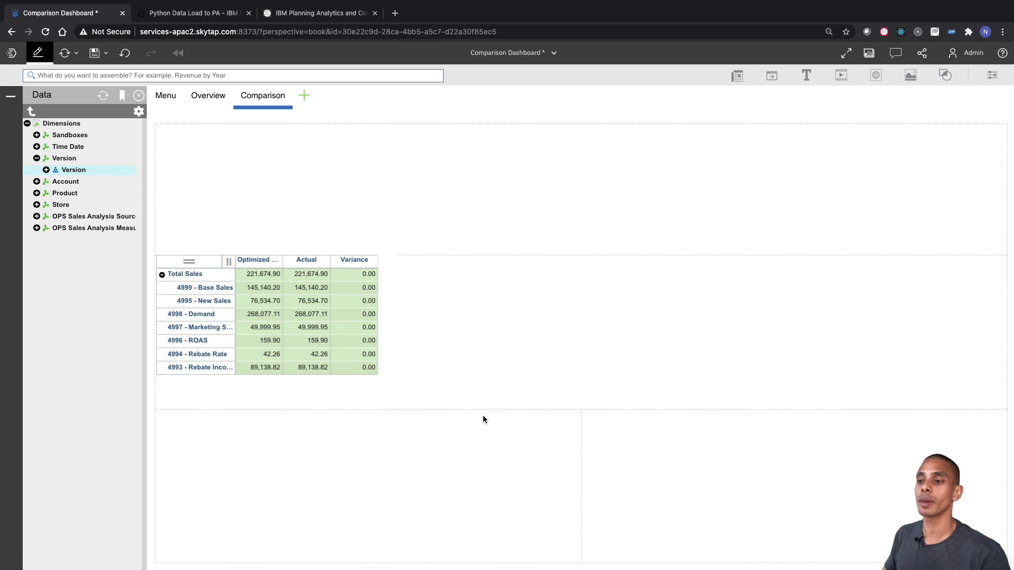
pyautogui.click(256, 264)
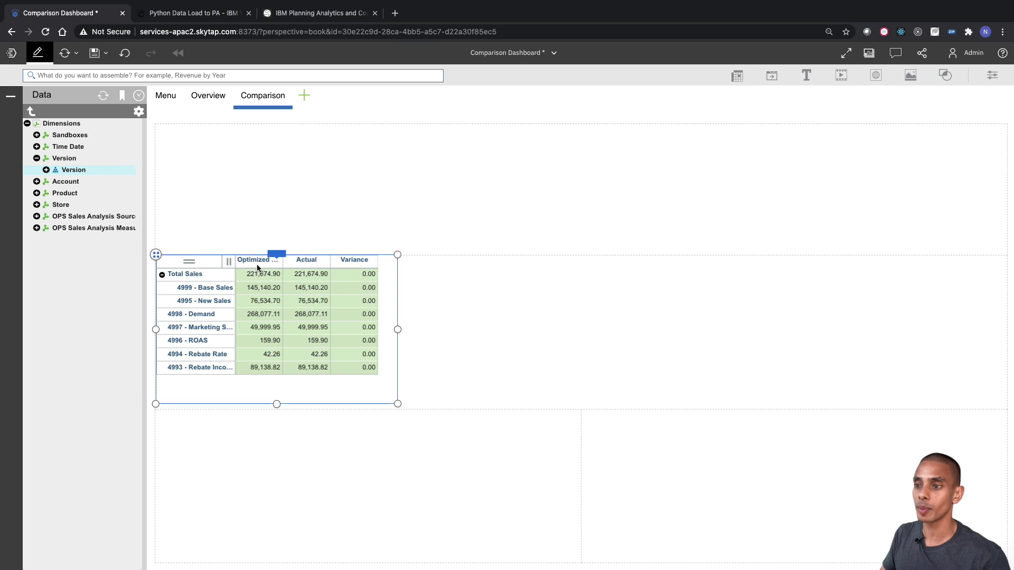
pyautogui.click(302, 259)
pyautogui.click(473, 304)
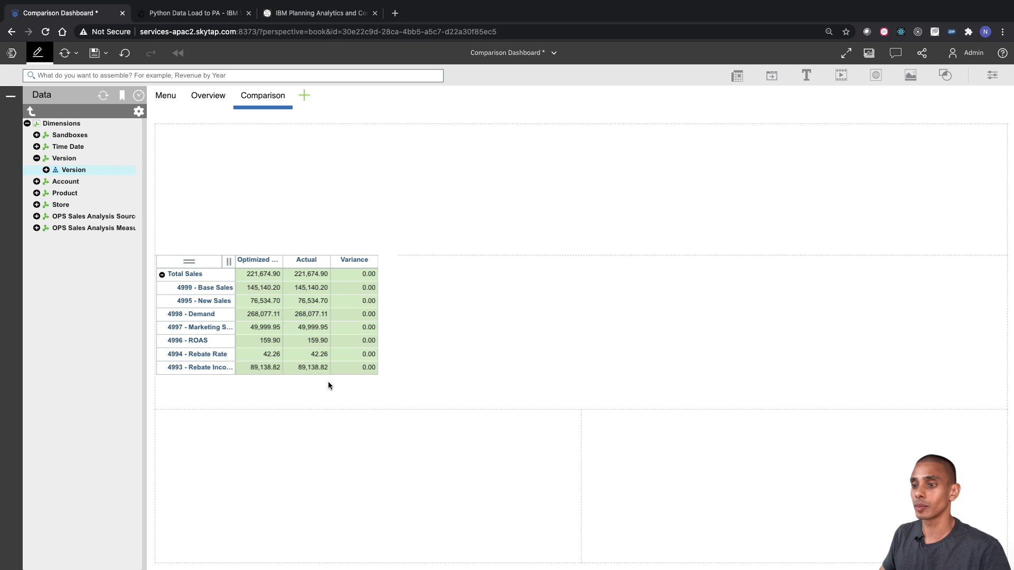
# Add the Optimized Actual value of 4993 - Rebate Income to the sheet and narrow it to the upper section's left half.
pyautogui.click(272, 371)
pyautogui.rightClick(272, 371)
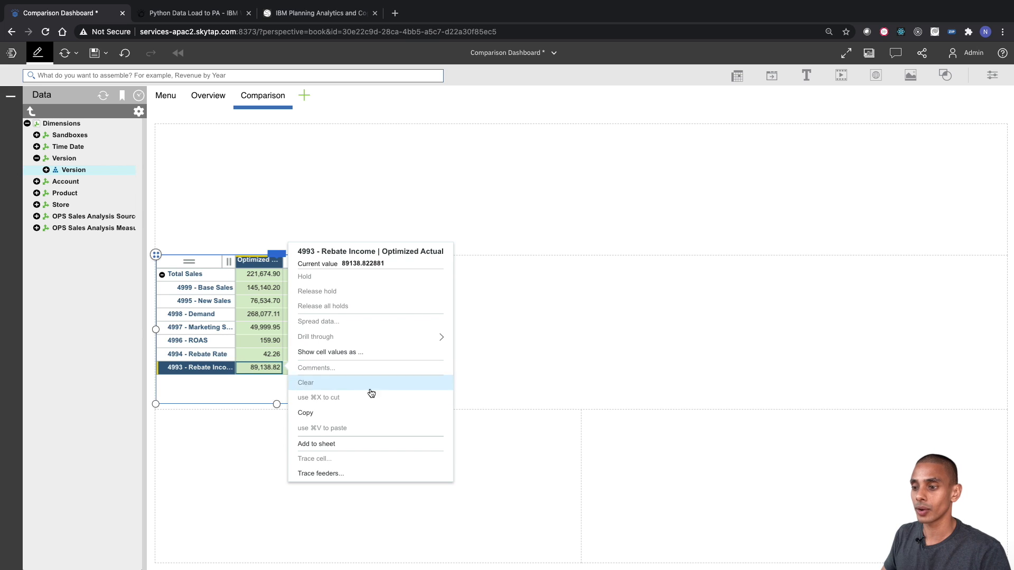
pyautogui.click(354, 444)
pyautogui.moveTo(1006, 190); pyautogui.dragTo(581, 208)
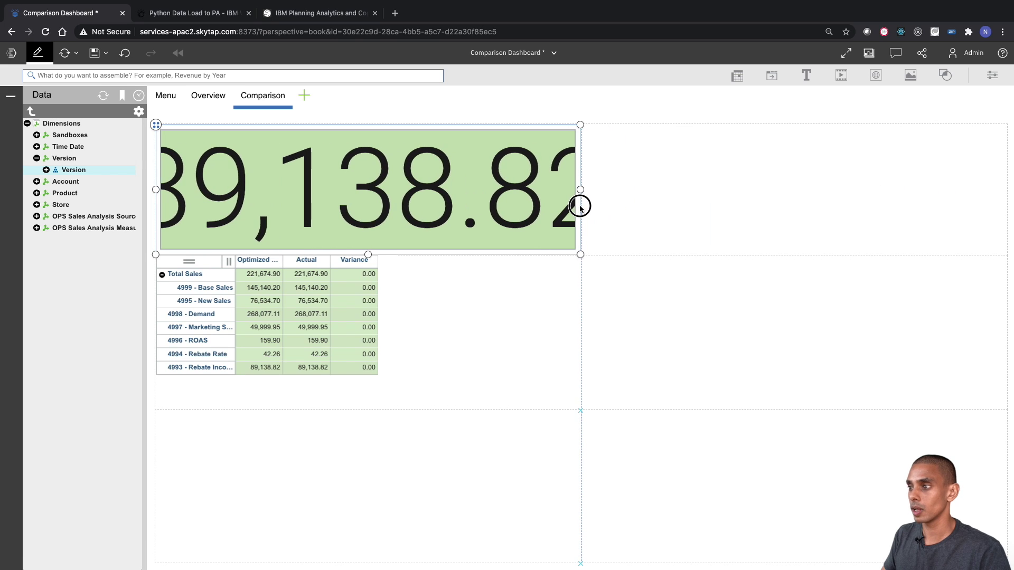
# Add the Actual value of 4993 - Rebate Income to the sheet and fit it into the upper section's right half.
pyautogui.click(323, 367)
pyautogui.rightClick(323, 368)
pyautogui.click(364, 444)
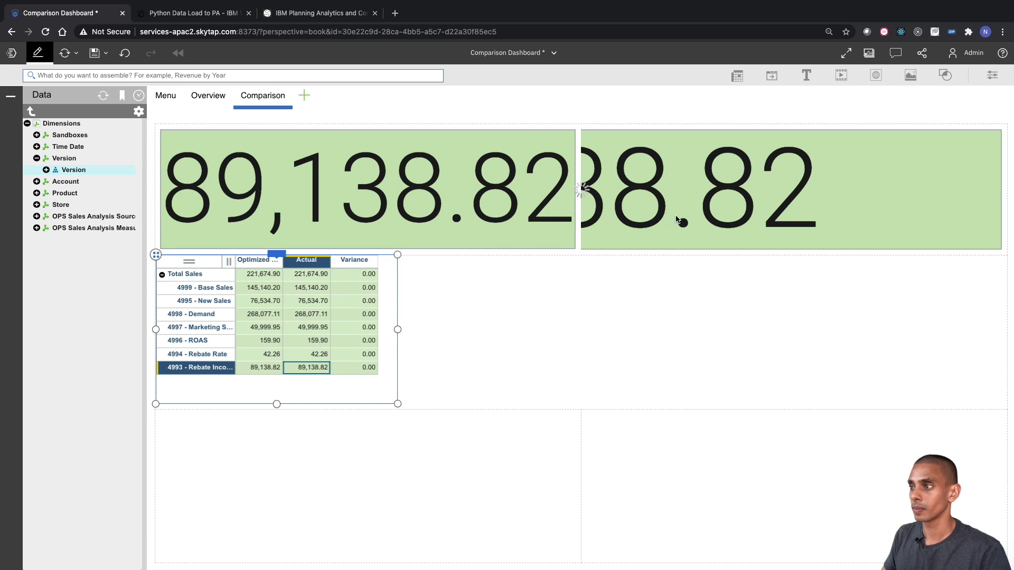
pyautogui.moveTo(155, 190); pyautogui.dragTo(578, 183)
# Title the two rebate income values Optimized Actual and Actual.
pyautogui.click(439, 141)
pyautogui.click(379, 124)
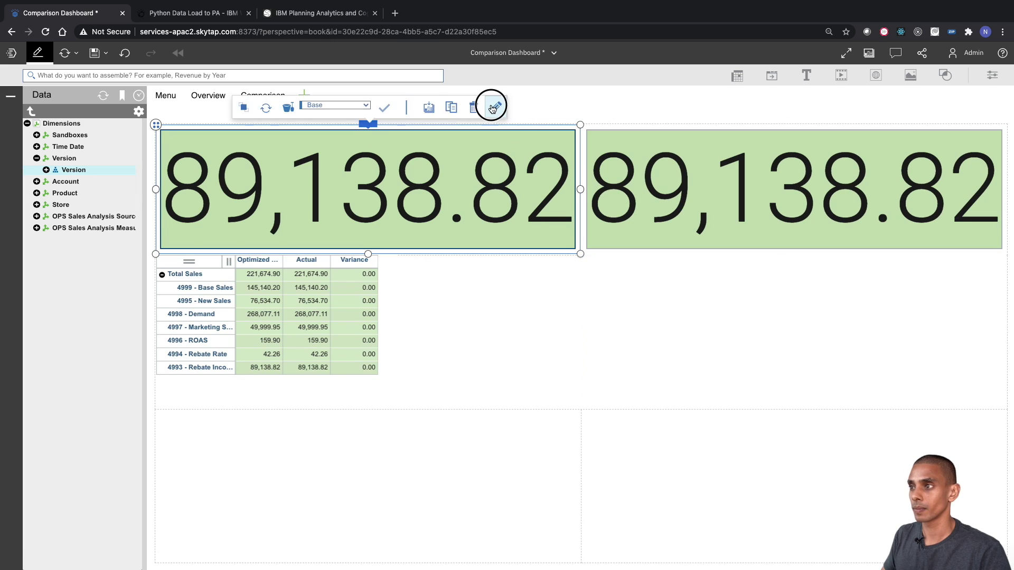
pyautogui.click(389, 106)
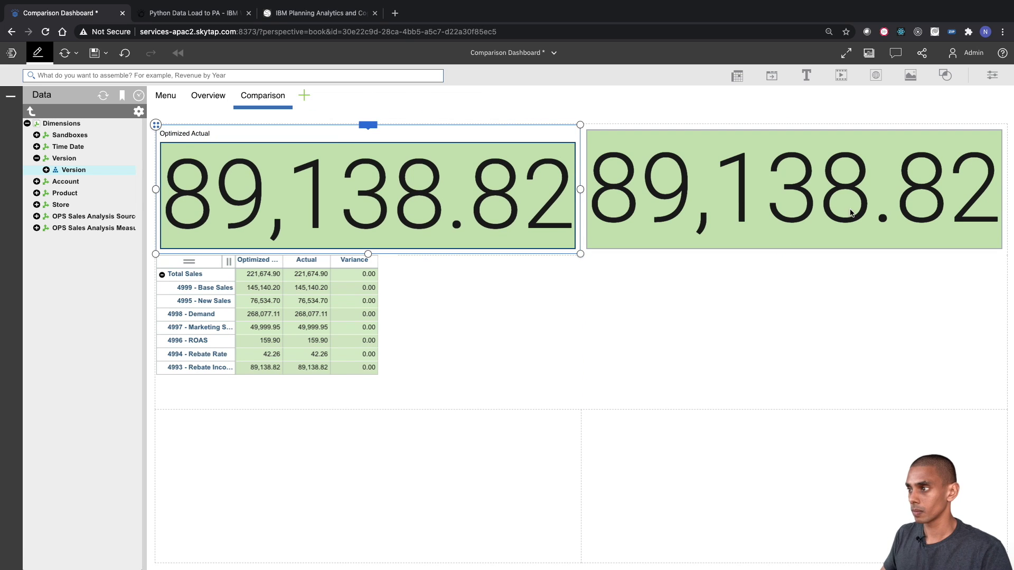
pyautogui.click(916, 220)
# Duplicate the version comparison exploration and place the copy in the sheet's lower-left section.
pyautogui.click(501, 370)
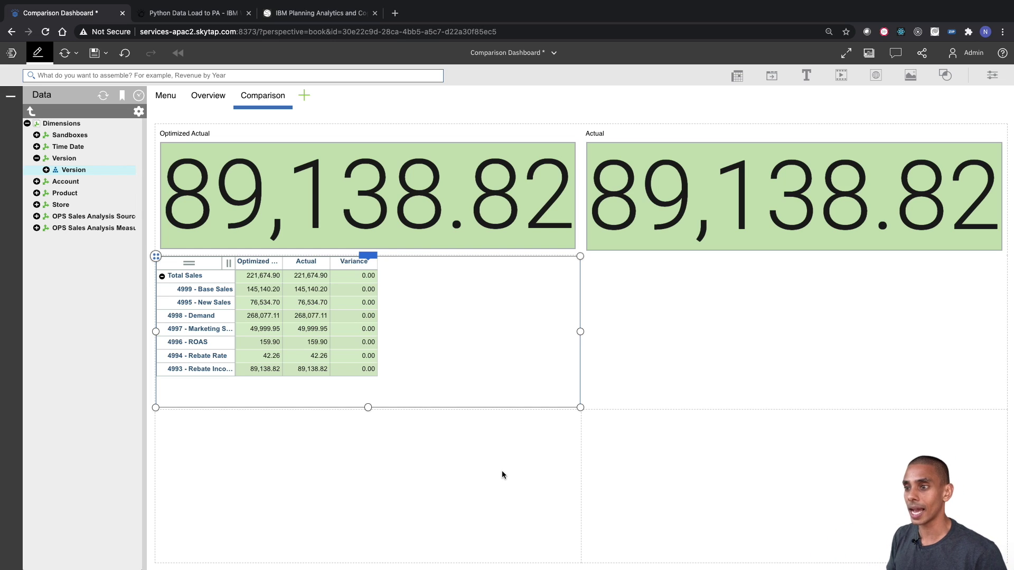
pyautogui.click(364, 256)
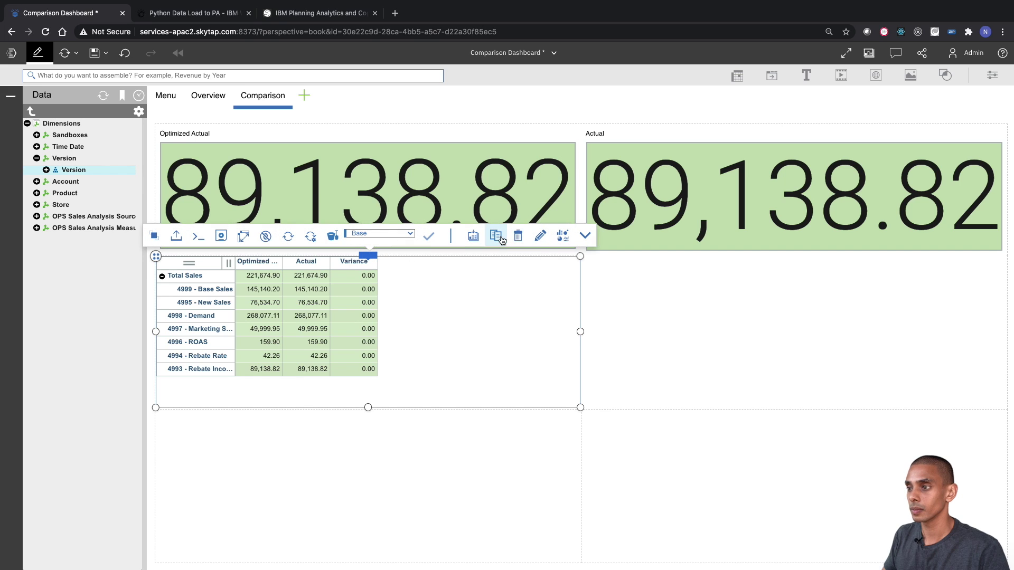
pyautogui.click(501, 240)
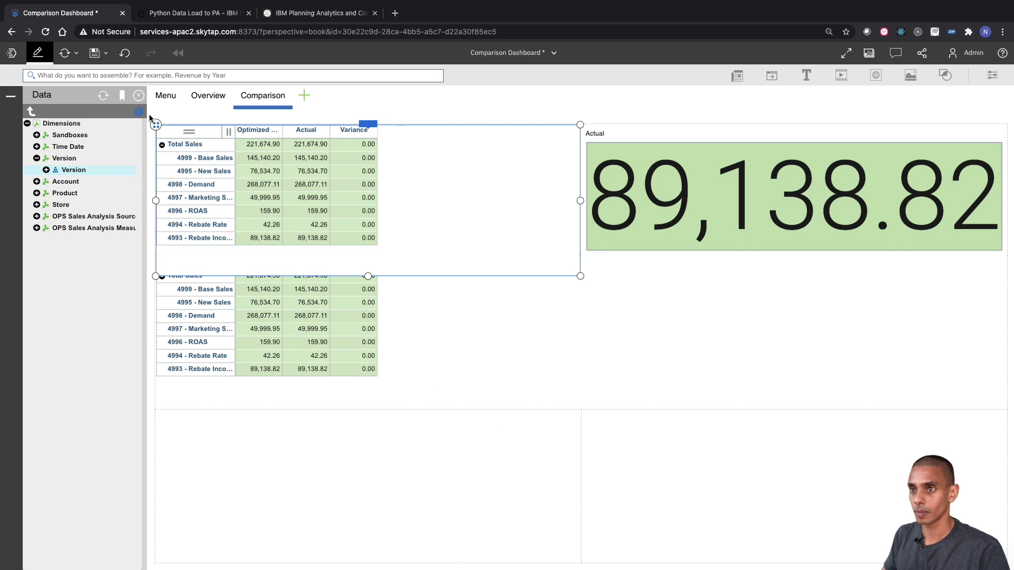
pyautogui.moveTo(156, 124); pyautogui.dragTo(368, 411)
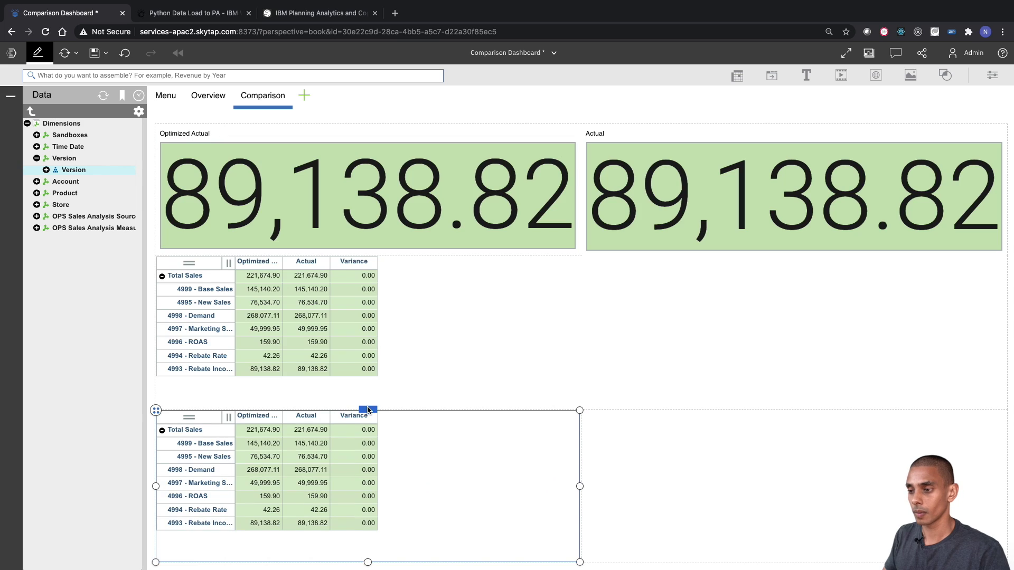
# Show the duplicate exploration's overview area and move Time Date to its rows ahead of Account.
pyautogui.click(368, 410)
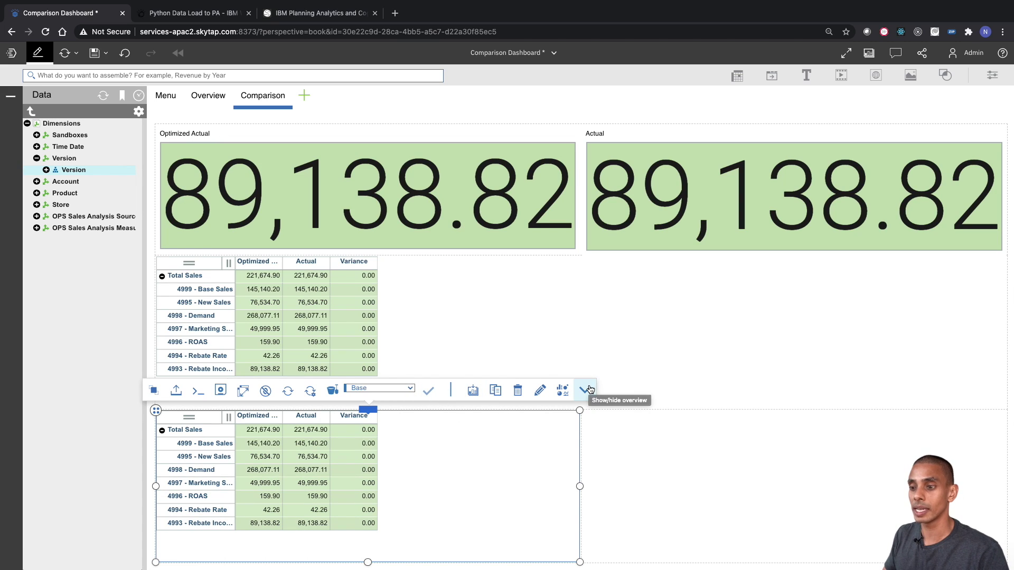
pyautogui.click(226, 510)
pyautogui.click(262, 526)
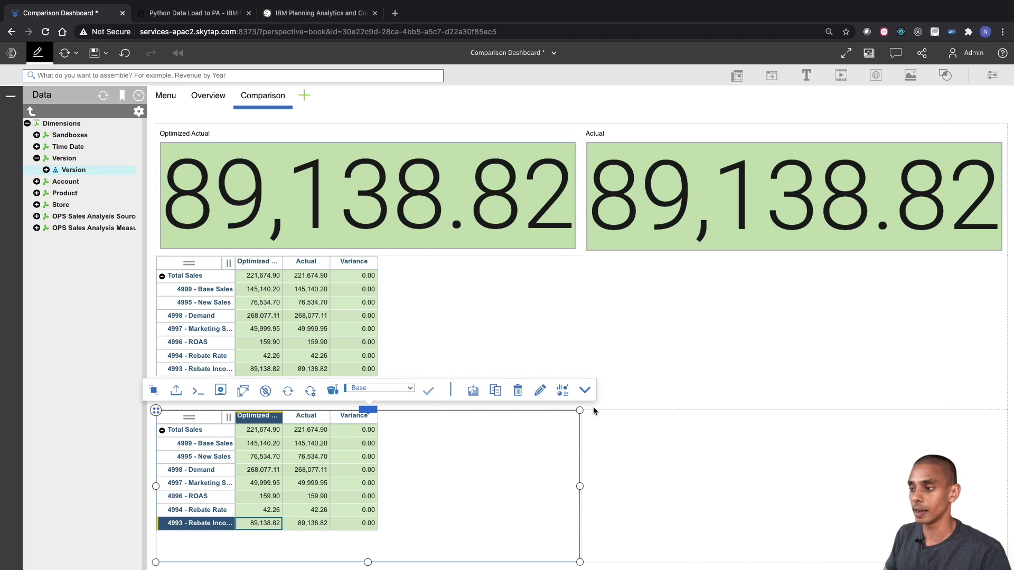
pyautogui.click(585, 391)
pyautogui.moveTo(397, 429); pyautogui.dragTo(224, 455)
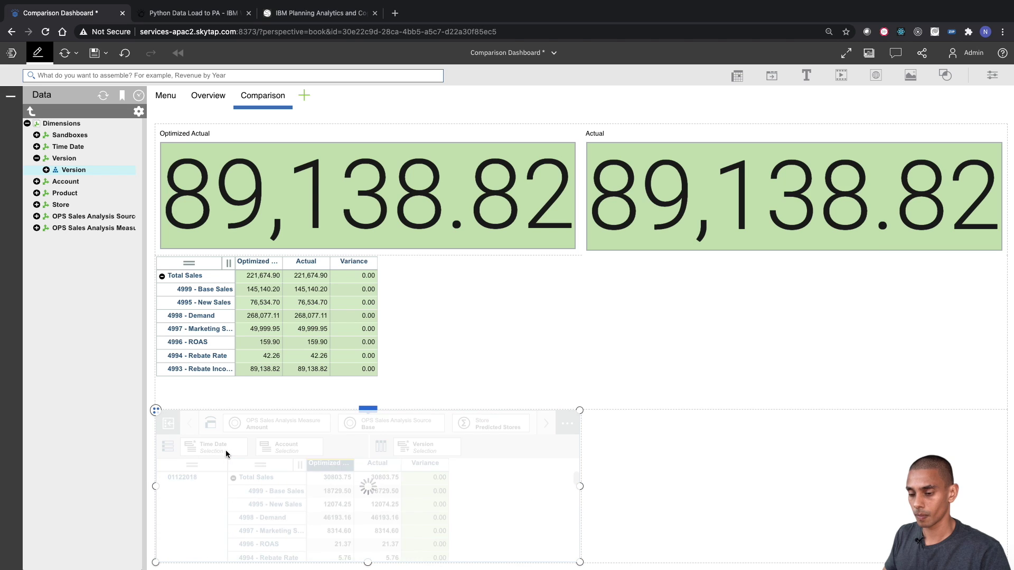
# Remove Weekly Sales from the duplicate exploration's Time Date set, leaving the dates 01122018 to 07122018.
pyautogui.click(233, 450)
pyautogui.click(252, 460)
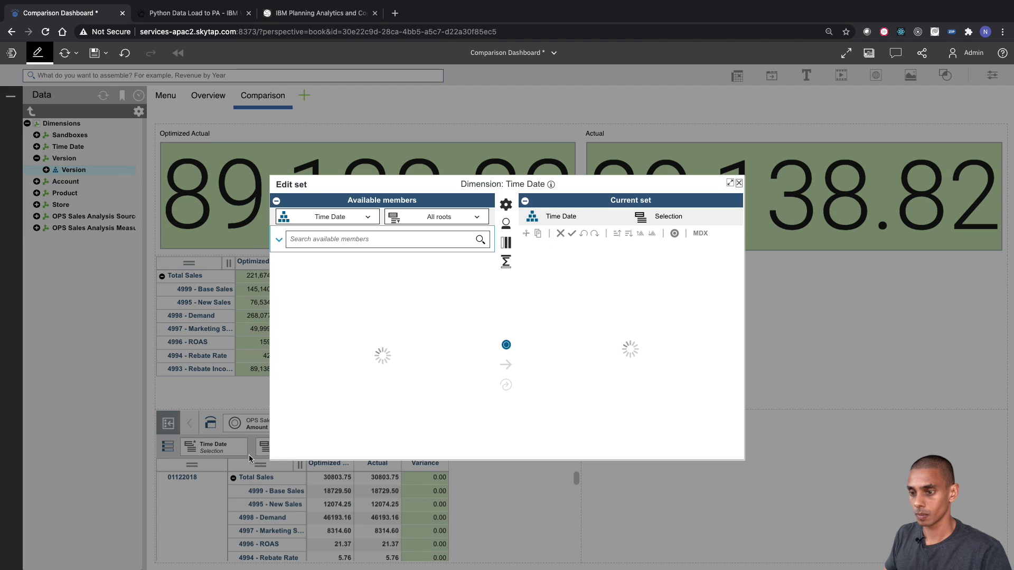
pyautogui.rightClick(607, 353)
pyautogui.click(629, 361)
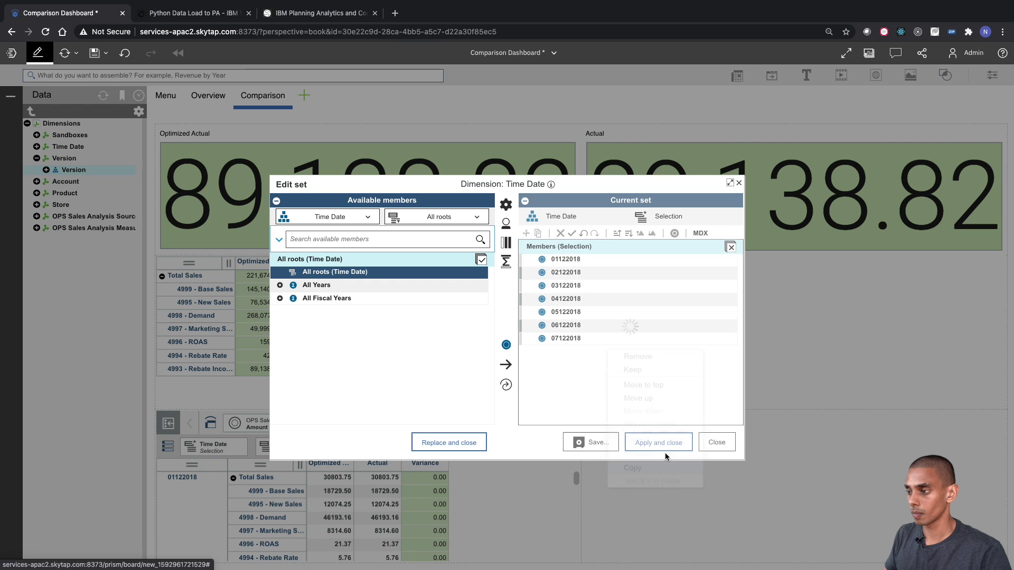
pyautogui.click(659, 442)
# Keep only 4993 - Rebate Income in the duplicate exploration's Account set.
pyautogui.click(299, 448)
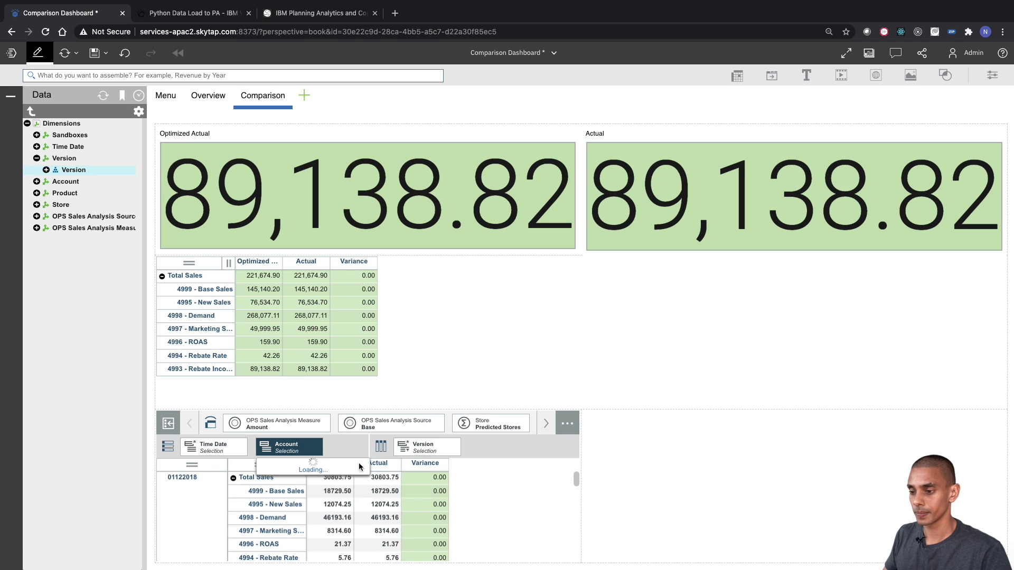
pyautogui.click(704, 477)
pyautogui.click(320, 451)
pyautogui.click(355, 463)
pyautogui.rightClick(592, 353)
pyautogui.click(636, 373)
pyautogui.click(658, 443)
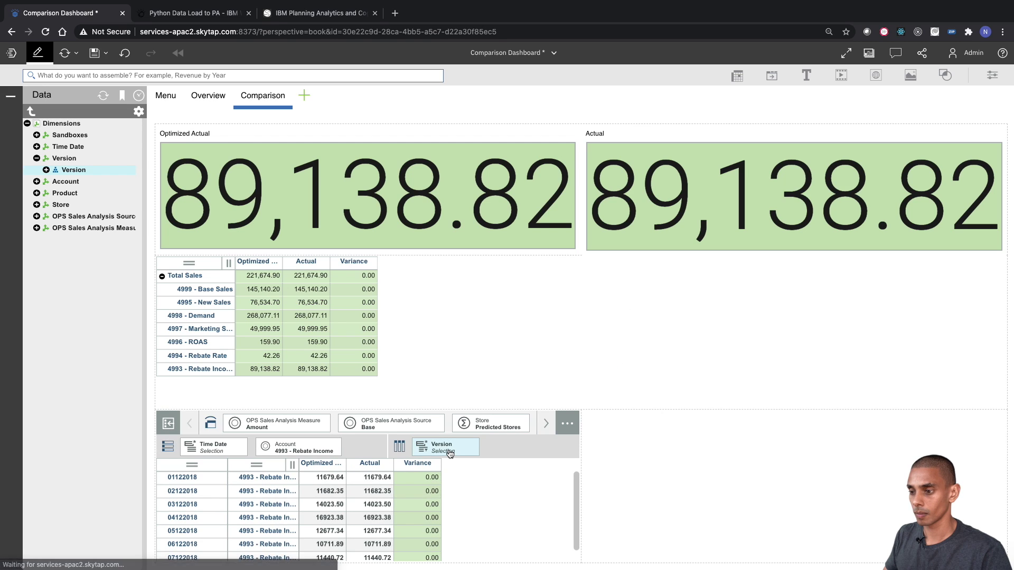
# Keep only Optimized Actual in the duplicate exploration's Version set.
pyautogui.click(449, 447)
pyautogui.click(512, 463)
pyautogui.rightClick(579, 259)
pyautogui.click(610, 281)
pyautogui.click(658, 443)
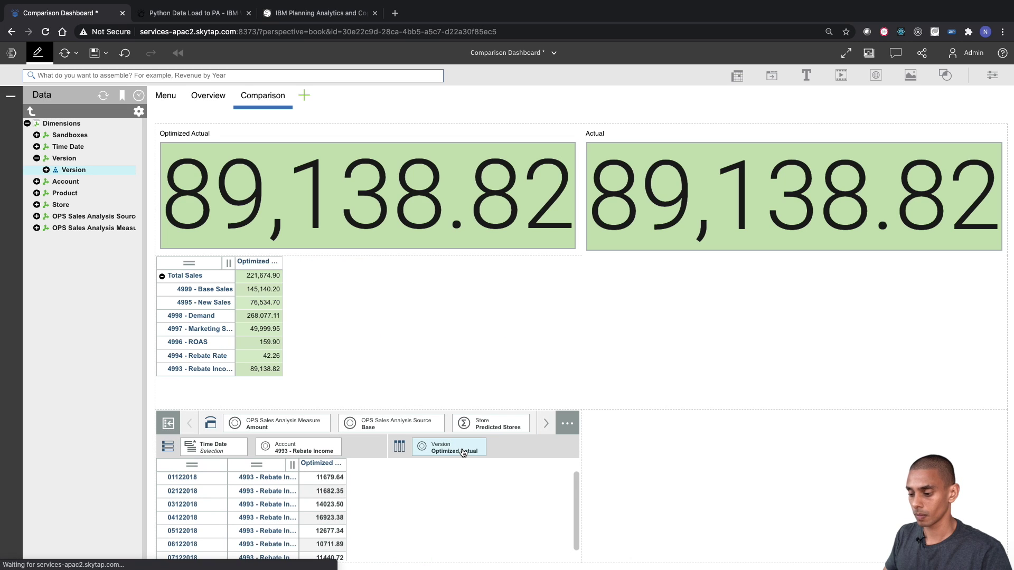
# Rearrange the duplicate exploration with Version in the context, Product in the rows after Time Date, and Account in the columns.
pyautogui.moveTo(463, 450)
pyautogui.mouseDown()
pyautogui.moveTo(329, 426)
pyautogui.moveTo(339, 429)
pyautogui.mouseUp()
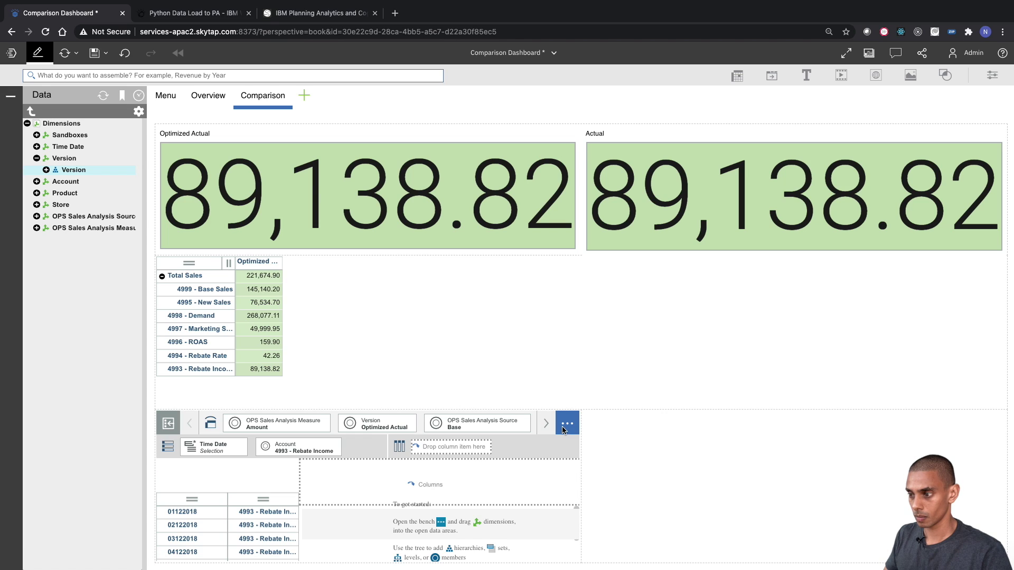
pyautogui.click(547, 429)
pyautogui.moveTo(505, 428); pyautogui.dragTo(274, 450)
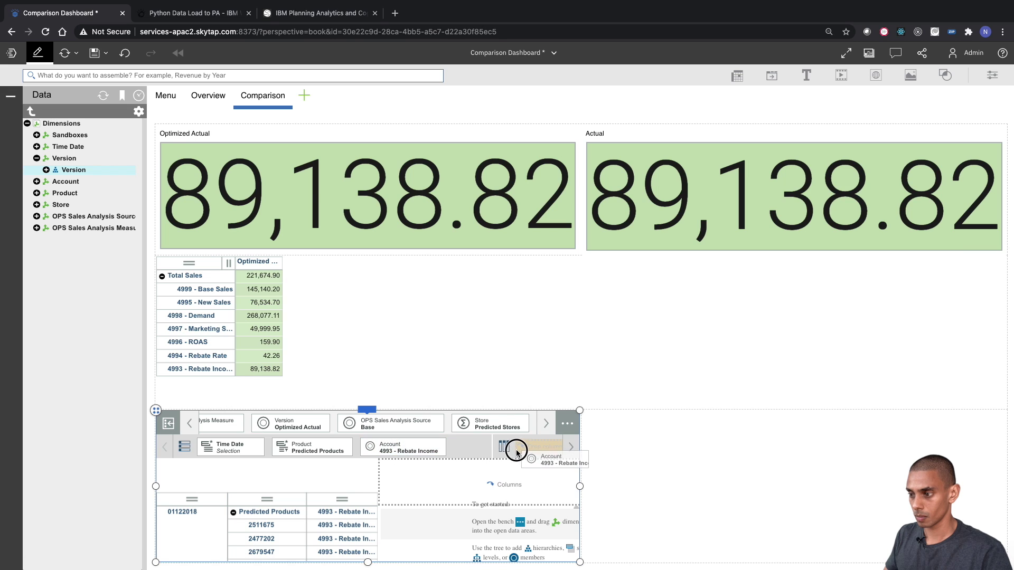
# Apply Predicted Products with its five individual products as the duplicate exploration's Product set and hide the exploration's overview.
pyautogui.doubleClick(300, 447)
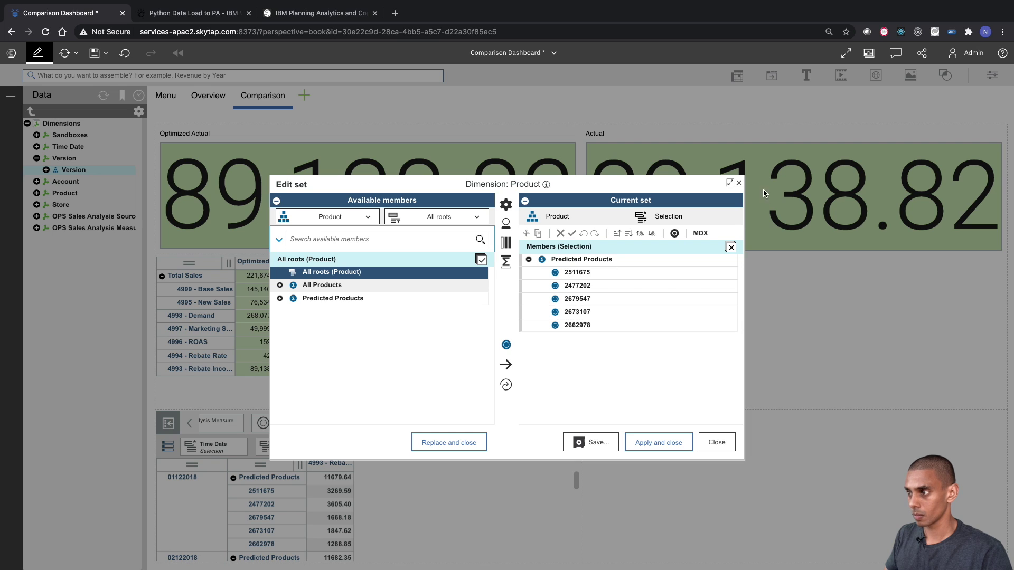
pyautogui.click(658, 443)
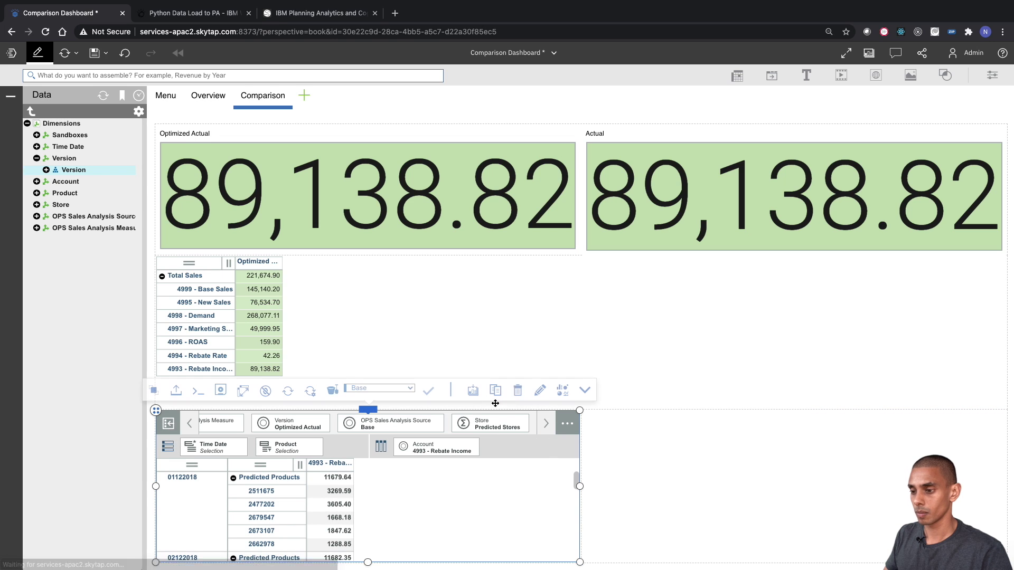
pyautogui.click(585, 394)
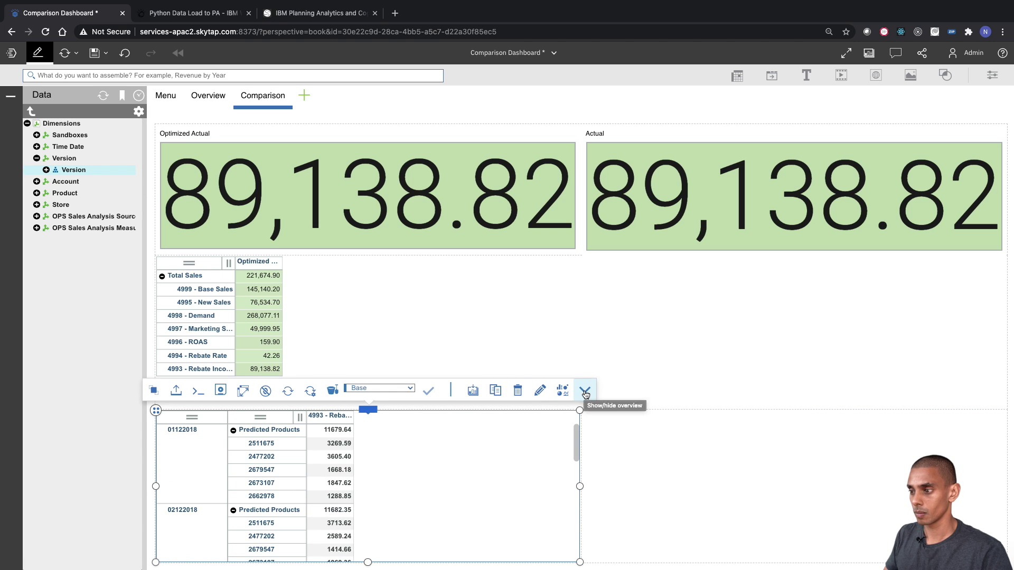
# Change the duplicate exploration to a Stack Column visualization and widen it across the full width of the sheet.
pyautogui.click(562, 391)
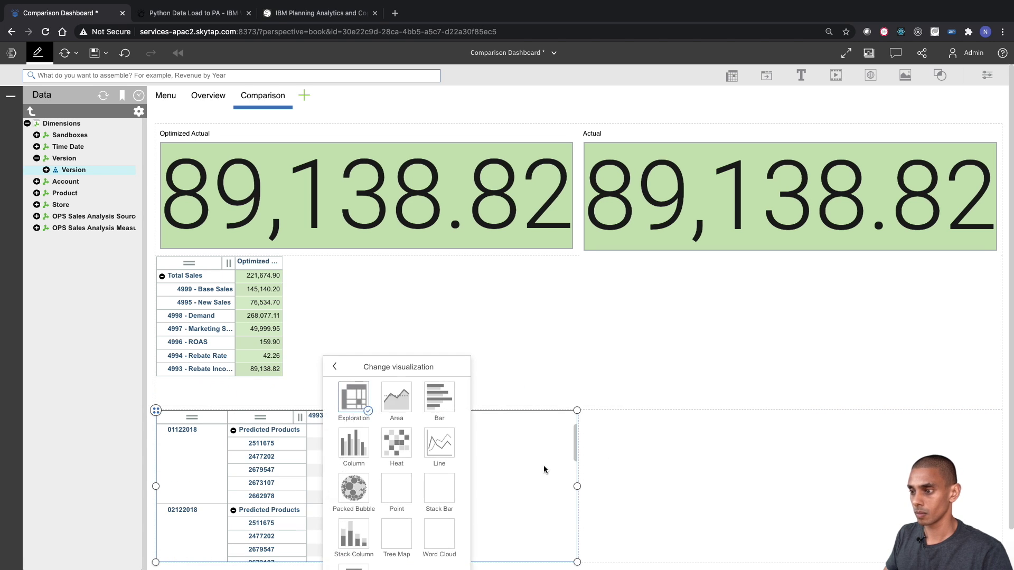
pyautogui.click(361, 539)
pyautogui.moveTo(580, 486); pyautogui.dragTo(1006, 486)
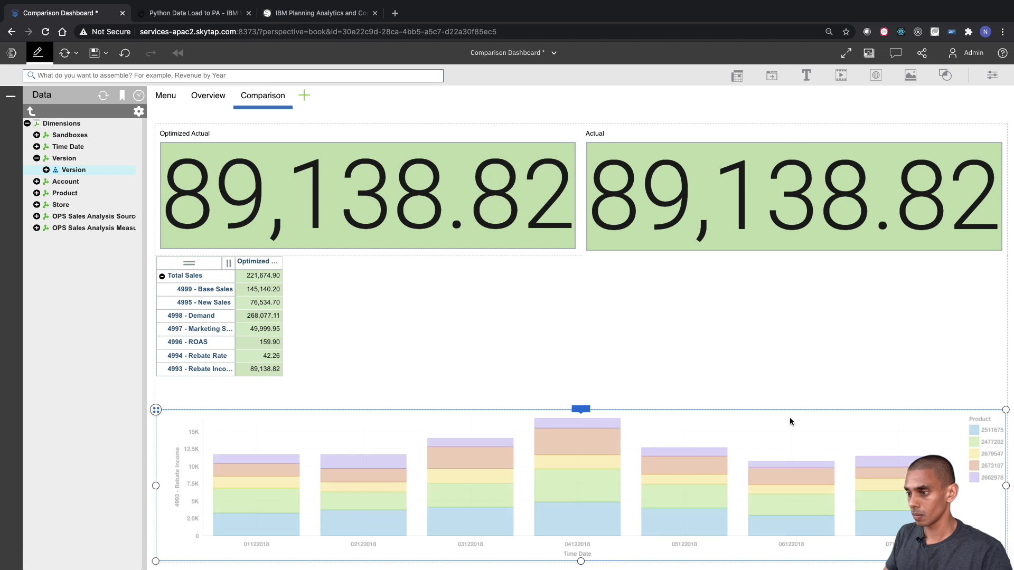
pyautogui.click(612, 359)
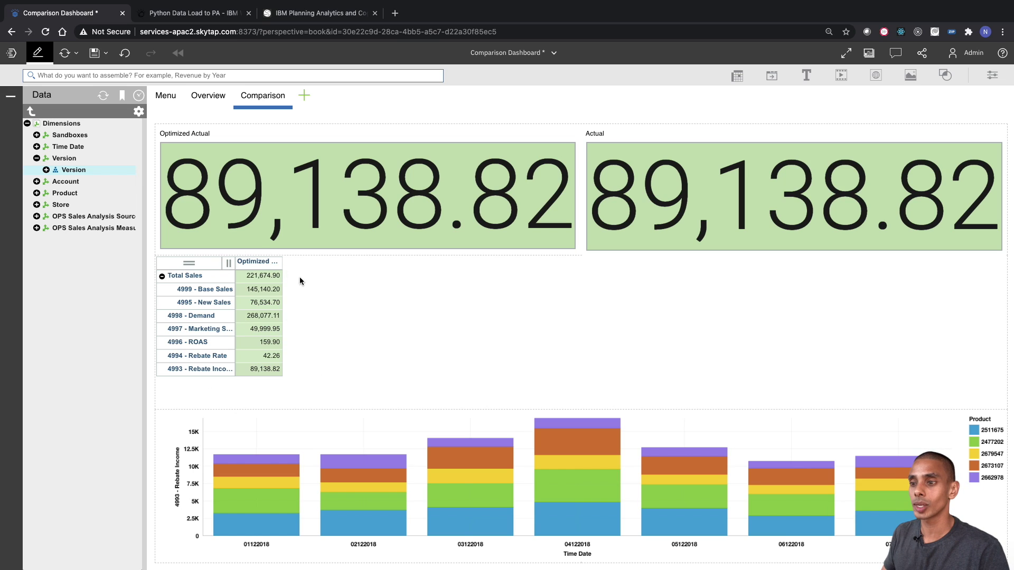
# Check which dimensions are synchronized for the account table on the Comparison sheet.
pyautogui.click(256, 262)
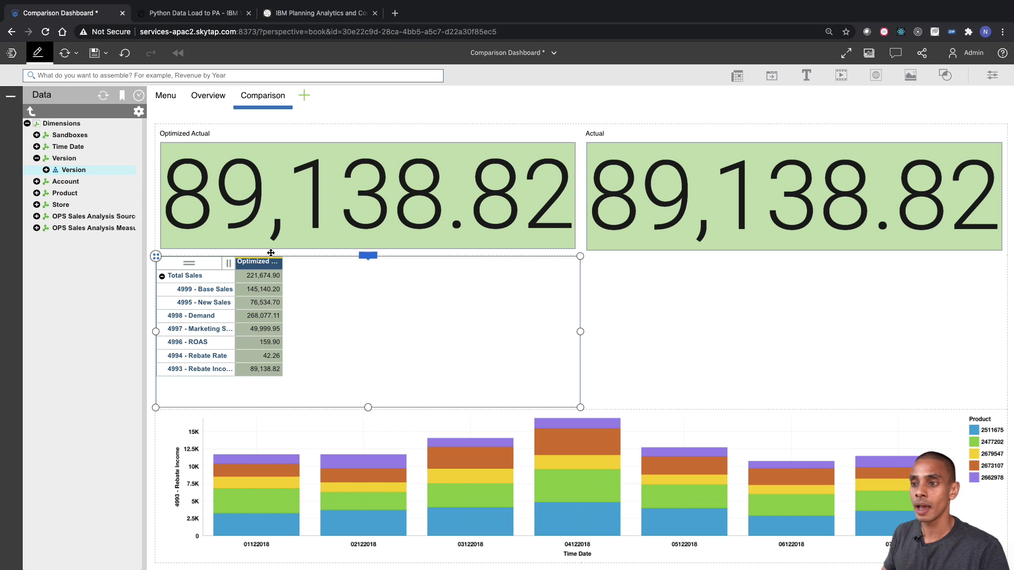
pyautogui.click(994, 78)
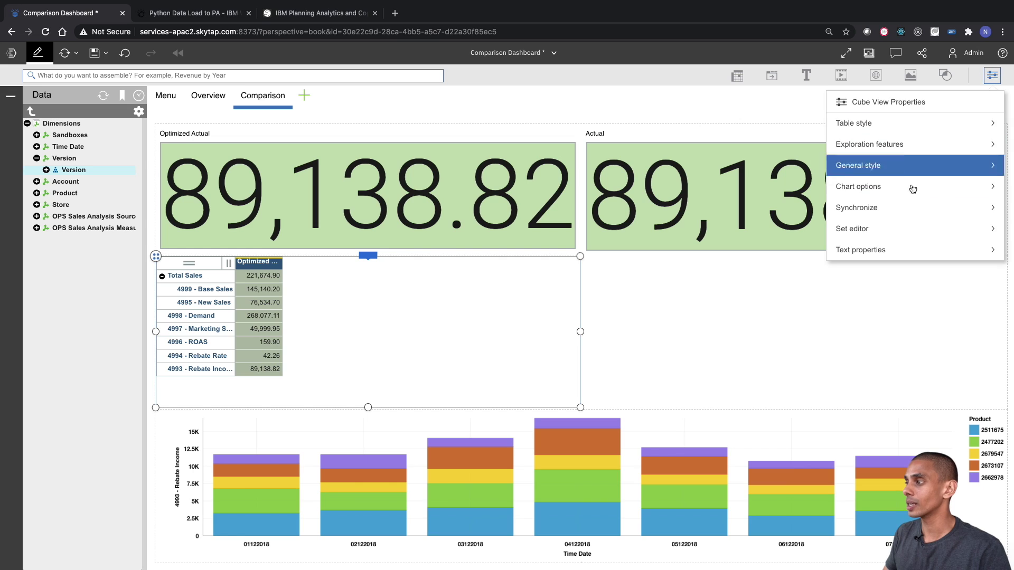
pyautogui.click(901, 208)
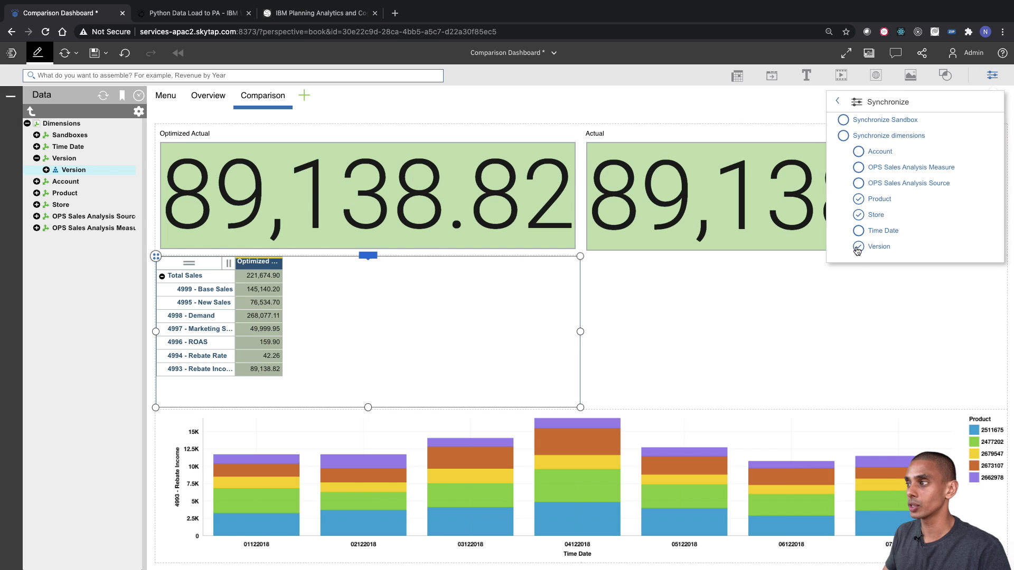
pyautogui.click(844, 320)
pyautogui.click(466, 290)
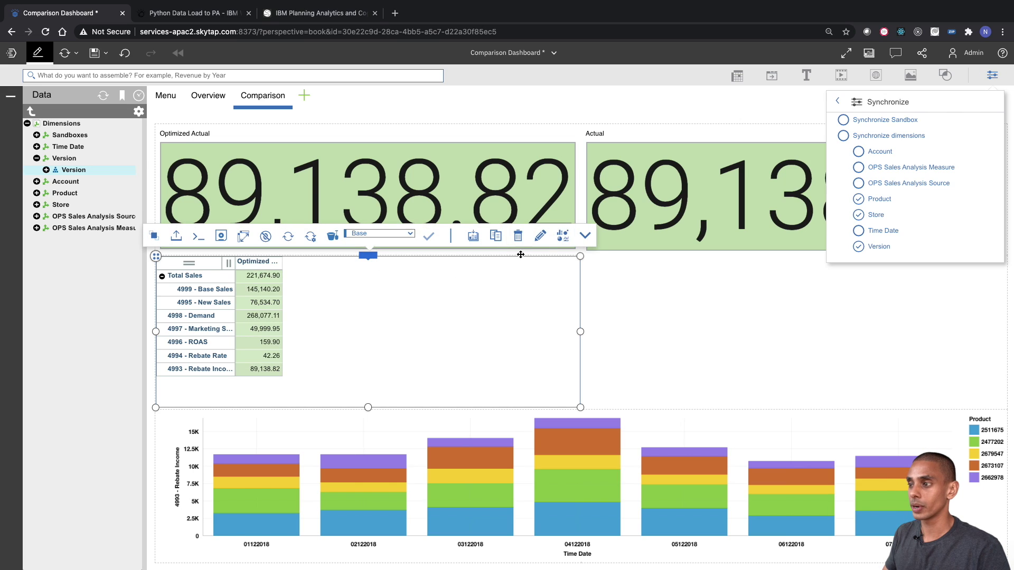
# Add Actual and Variance from All Versions to the account table's Version set and hide the table's overview.
pyautogui.click(371, 257)
pyautogui.click(382, 294)
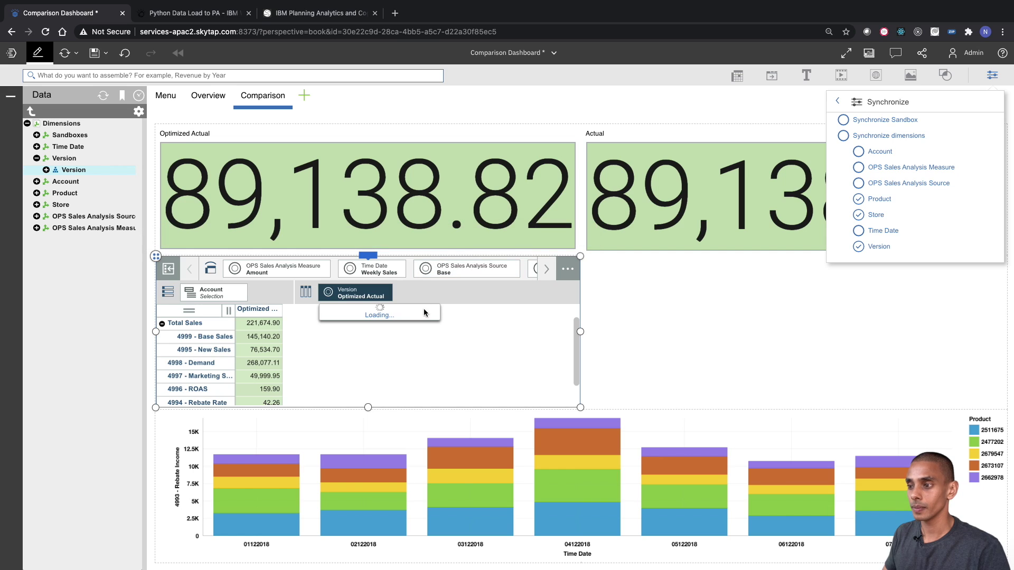
pyautogui.click(346, 319)
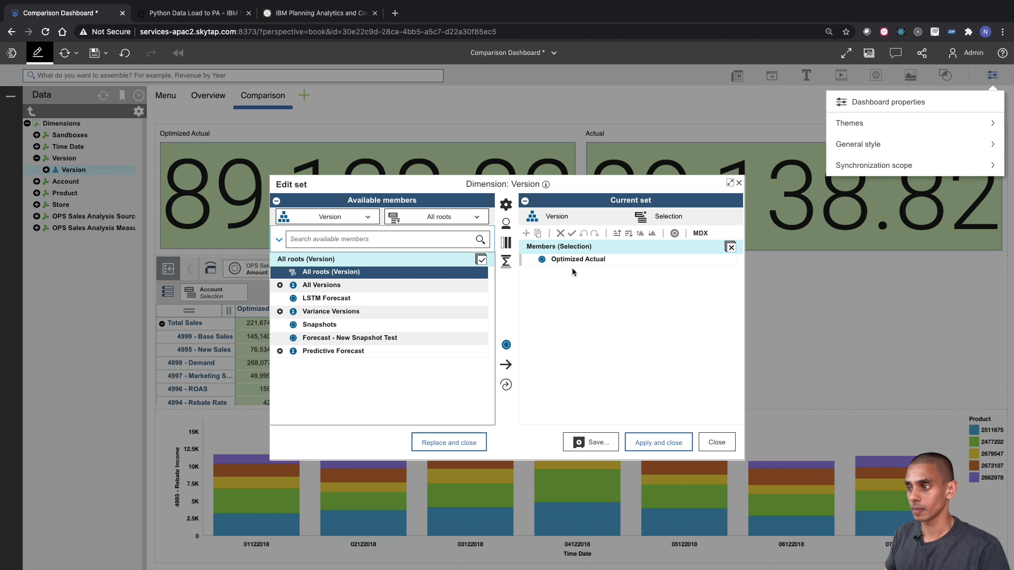
pyautogui.click(280, 285)
pyautogui.doubleClick(370, 324)
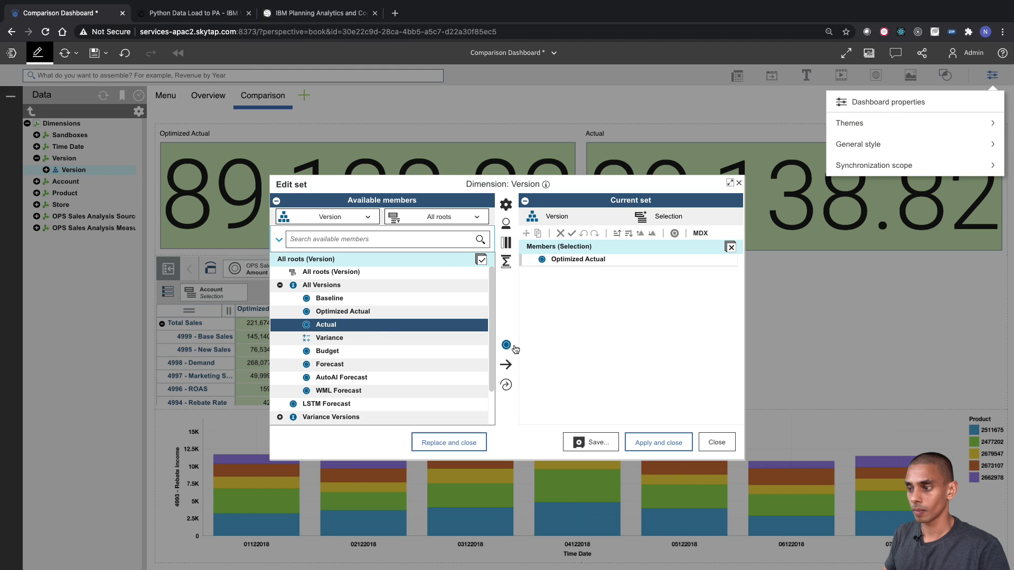
pyautogui.doubleClick(385, 337)
pyautogui.click(659, 443)
pyautogui.click(360, 262)
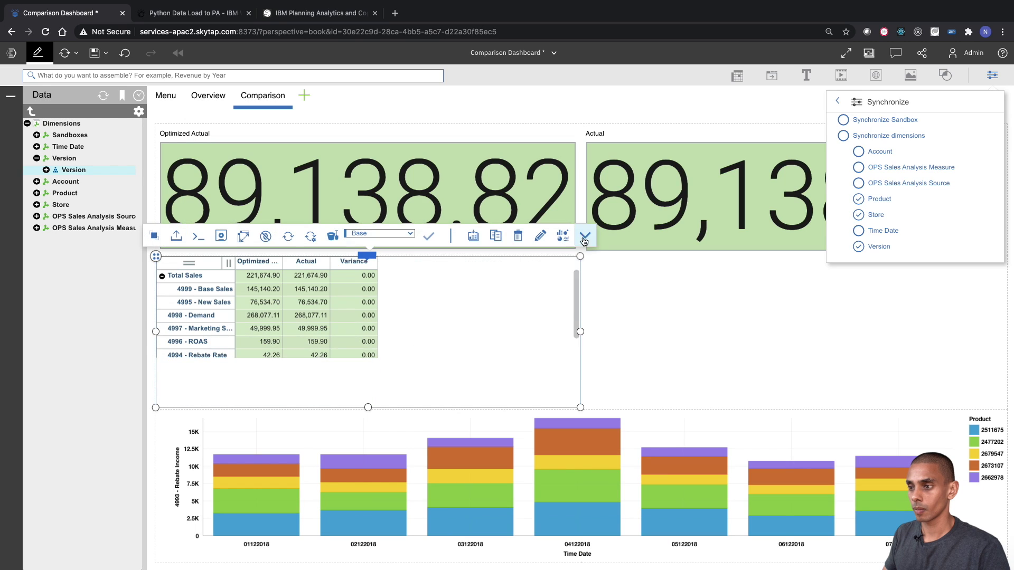
# Close the table's properties and leave edit mode.
pyautogui.click(998, 79)
pyautogui.click(1000, 81)
pyautogui.click(42, 53)
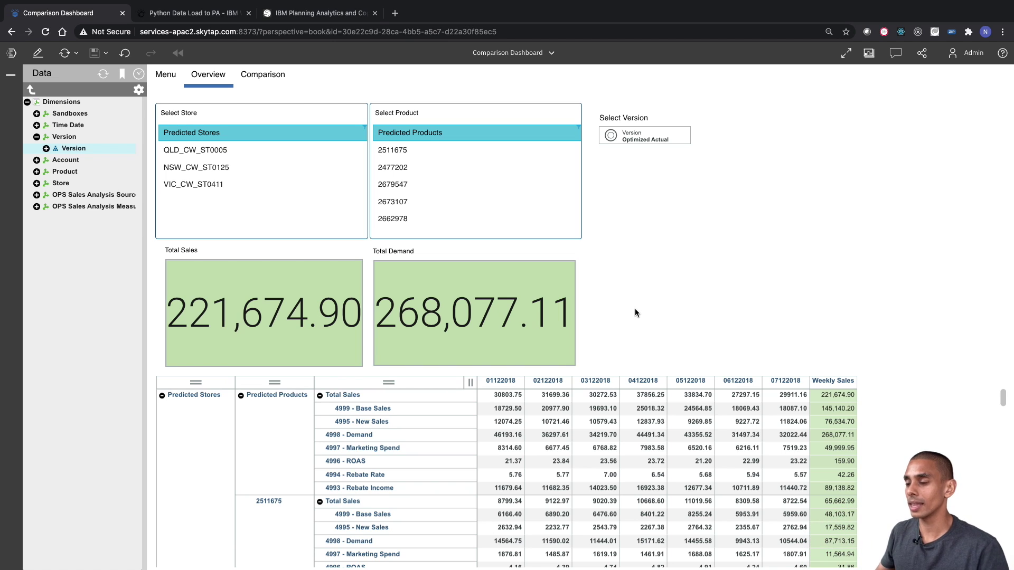
# Test the Start and Comparison buttons on the Menu sheet and look through the Overview and Comparison sheets.
pyautogui.click(166, 75)
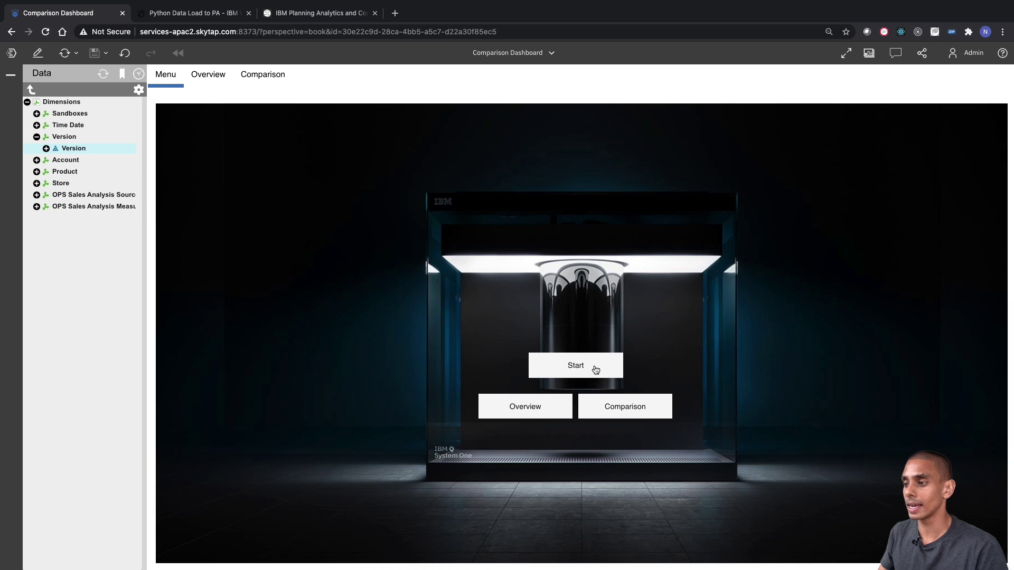
pyautogui.click(568, 365)
pyautogui.click(166, 75)
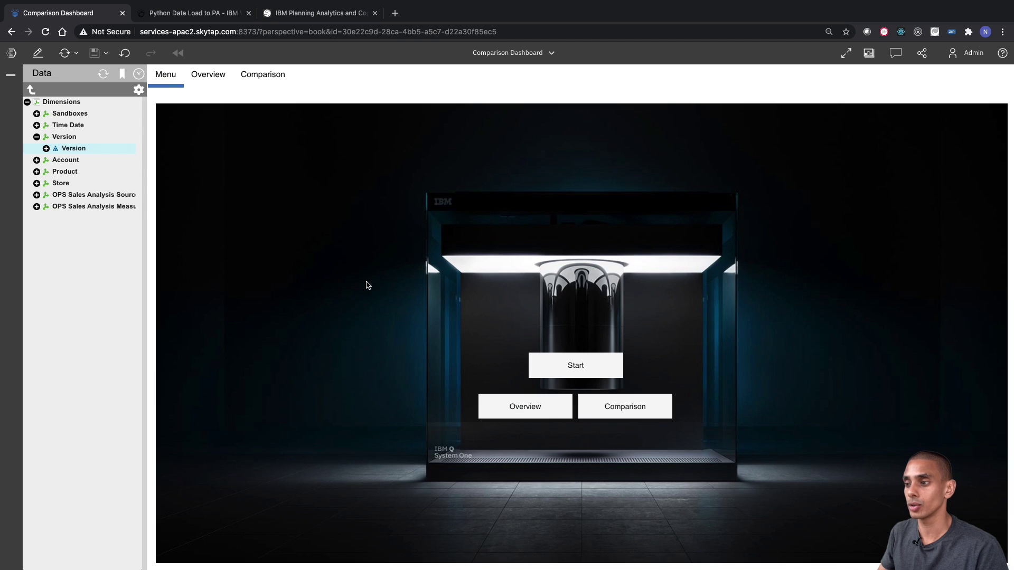
pyautogui.click(603, 413)
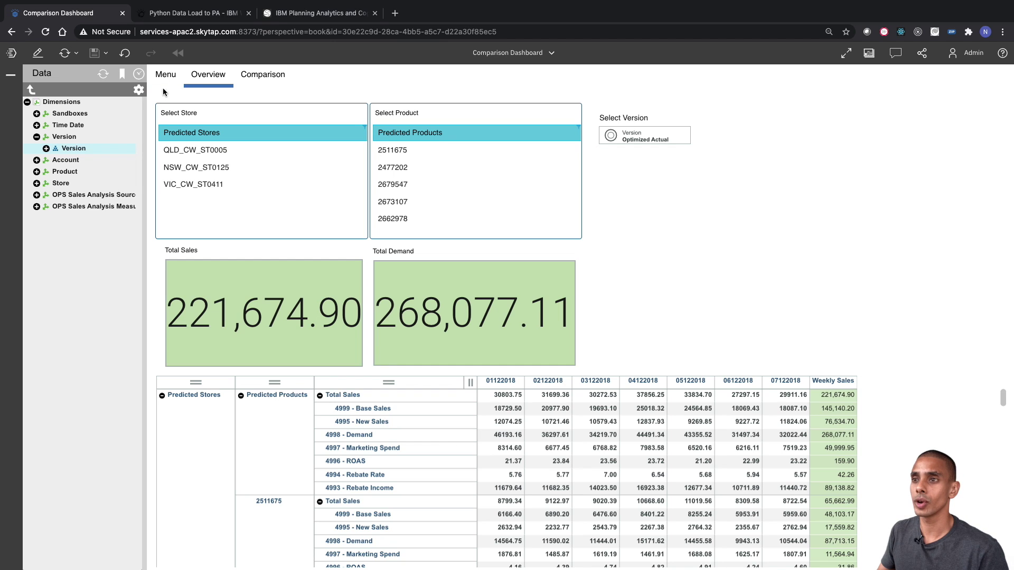
pyautogui.click(268, 79)
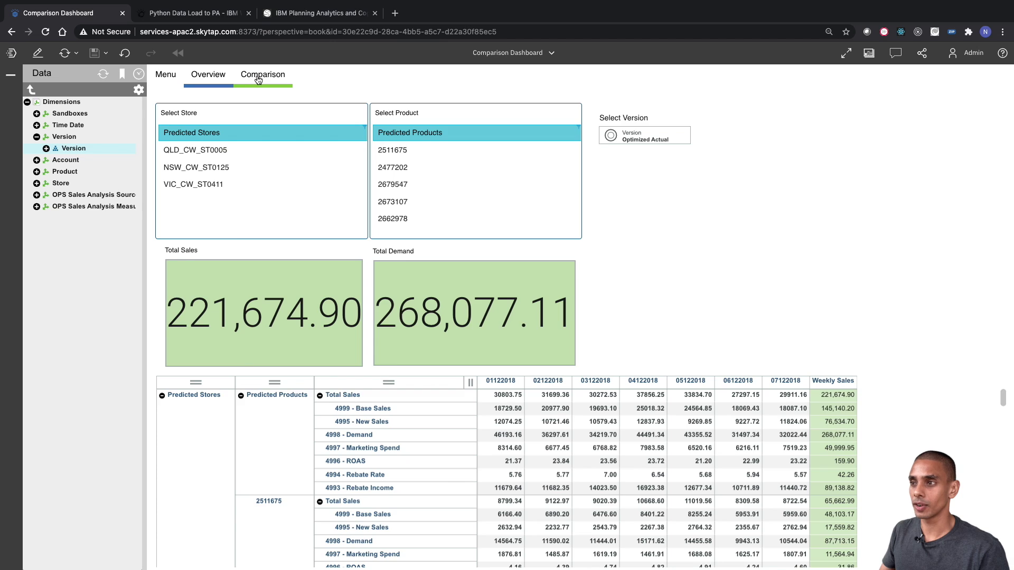
pyautogui.click(258, 75)
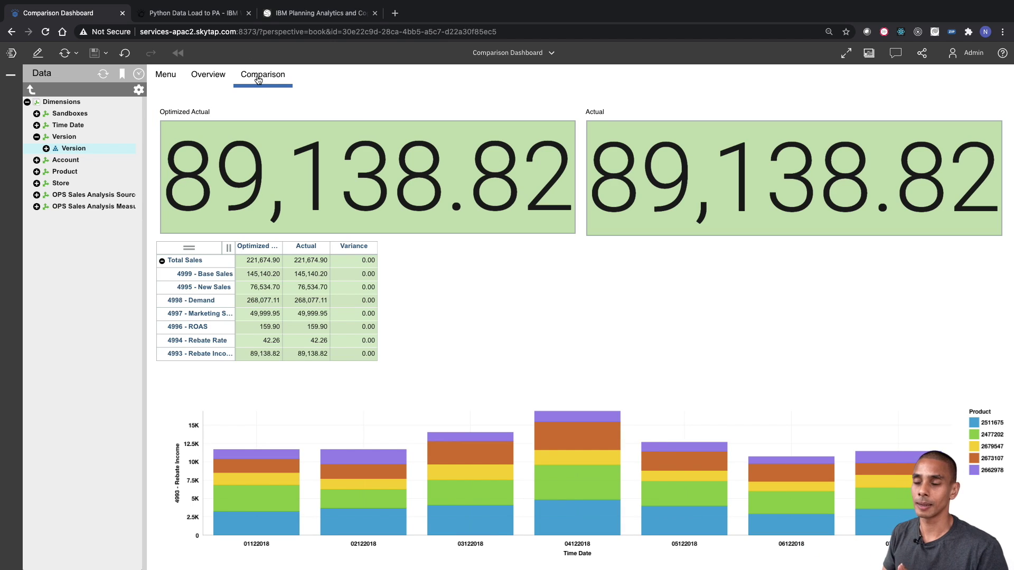
pyautogui.click(168, 79)
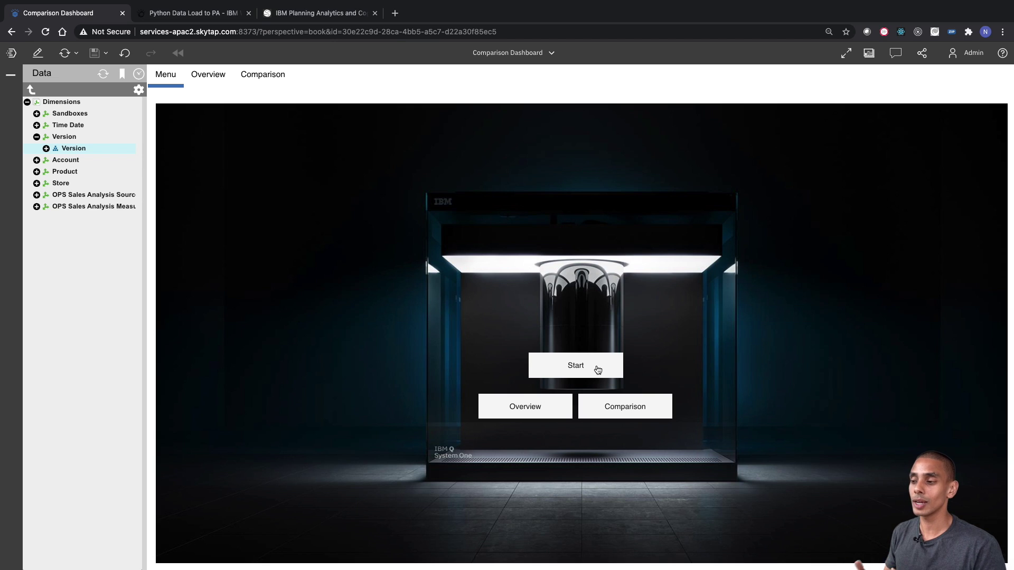
pyautogui.click(228, 90)
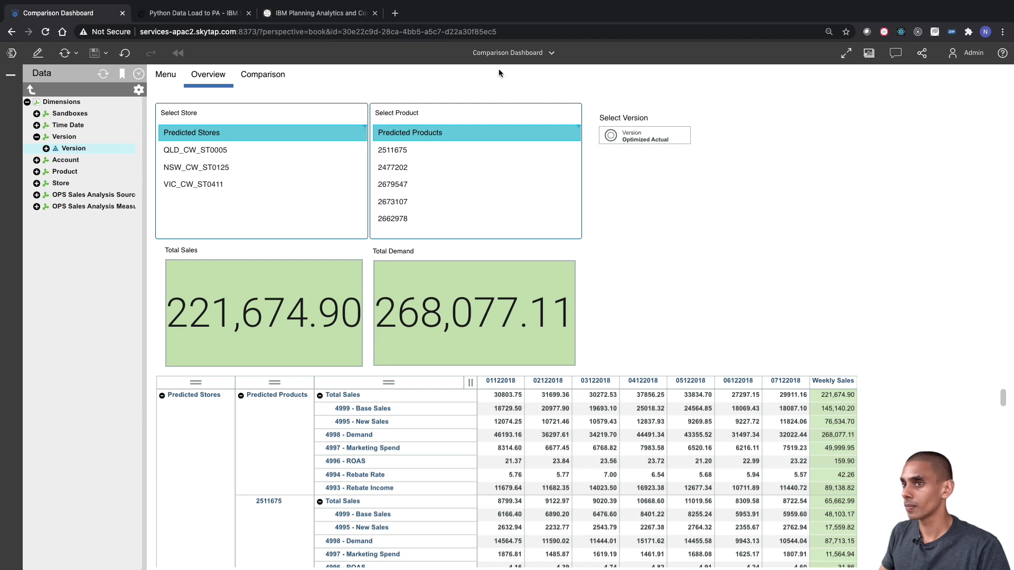
# Return to edit mode and add a button to the Overview sheet, resized and placed to the right of the Select Version selector.
pyautogui.click(37, 53)
pyautogui.click(433, 170)
pyautogui.moveTo(377, 135); pyautogui.dragTo(369, 197)
pyautogui.click(378, 296)
pyautogui.moveTo(378, 296); pyautogui.dragTo(670, 295)
pyautogui.moveTo(731, 290); pyautogui.dragTo(860, 203)
pyautogui.moveTo(858, 274); pyautogui.dragTo(867, 172)
pyautogui.moveTo(800, 164); pyautogui.dragTo(898, 161)
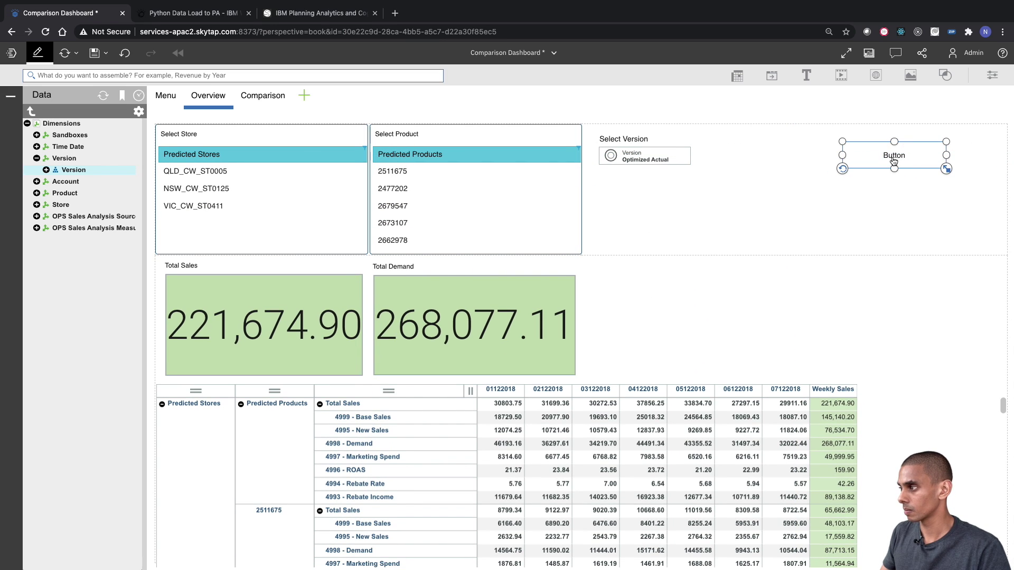
# Give the new button a dark blue fill with white text and label it "Next ⇨".
pyautogui.click(992, 75)
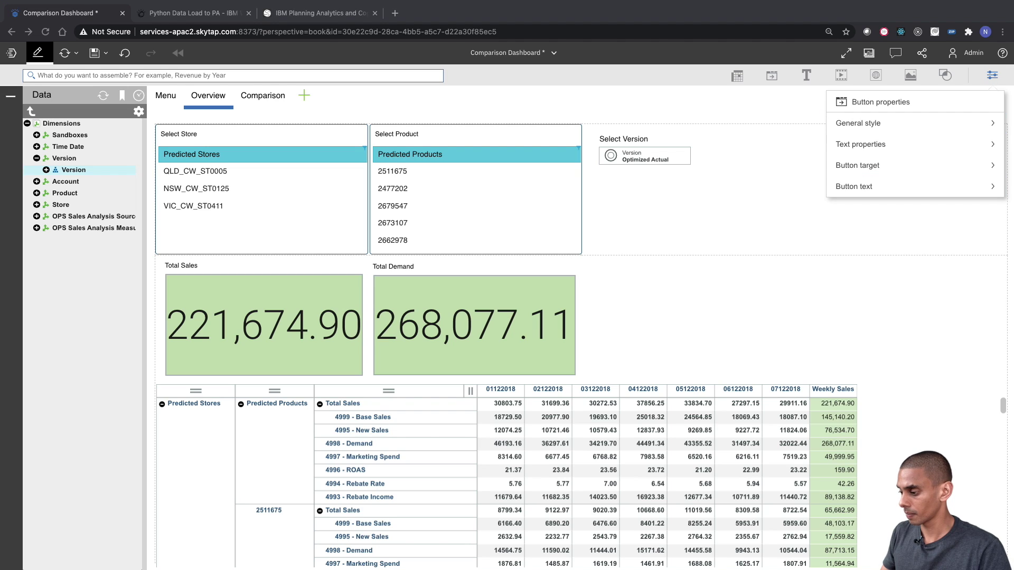
pyautogui.click(759, 172)
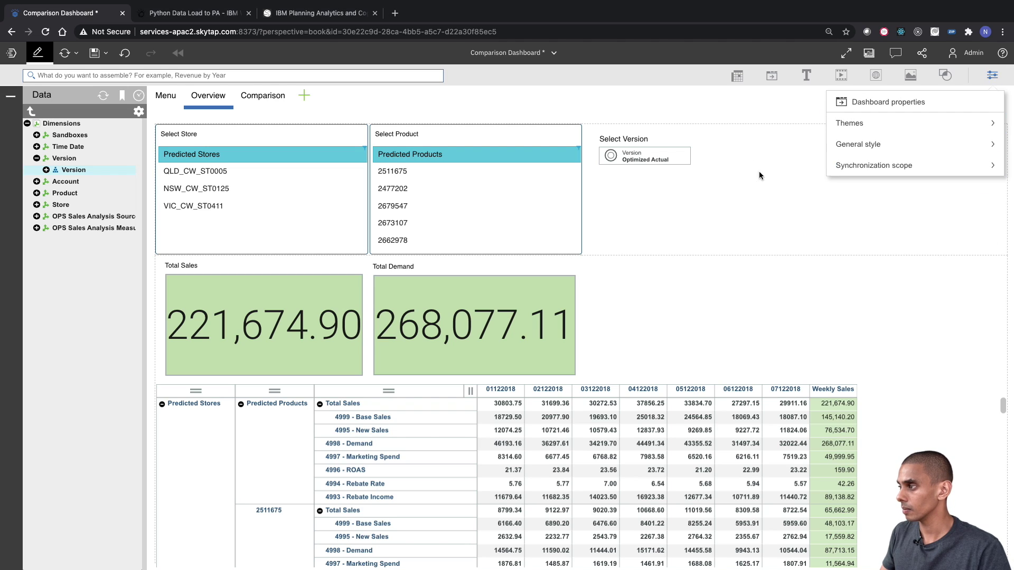
pyautogui.click(992, 75)
pyautogui.click(921, 155)
pyautogui.click(987, 76)
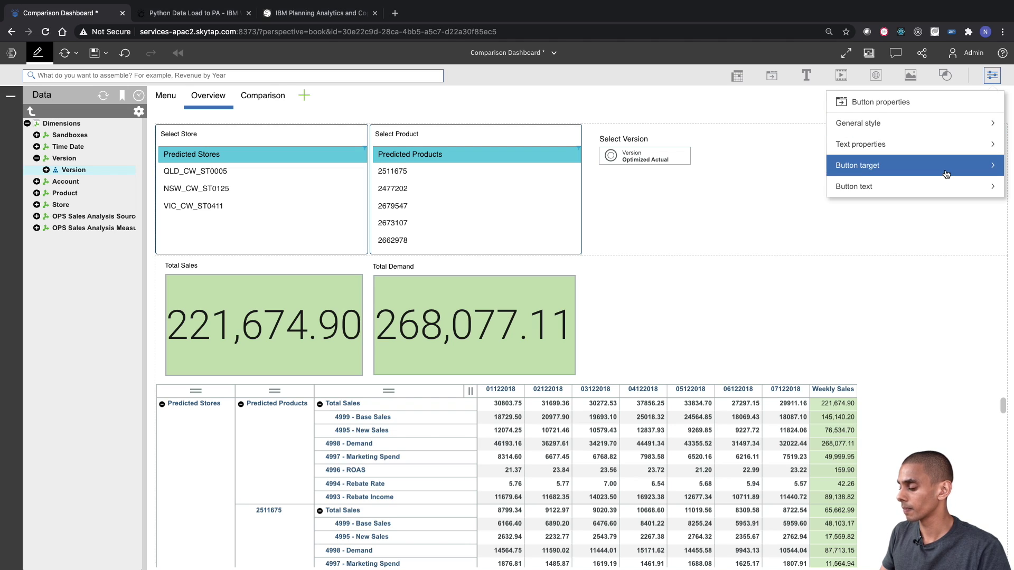
pyautogui.click(924, 123)
pyautogui.click(841, 102)
pyautogui.click(898, 187)
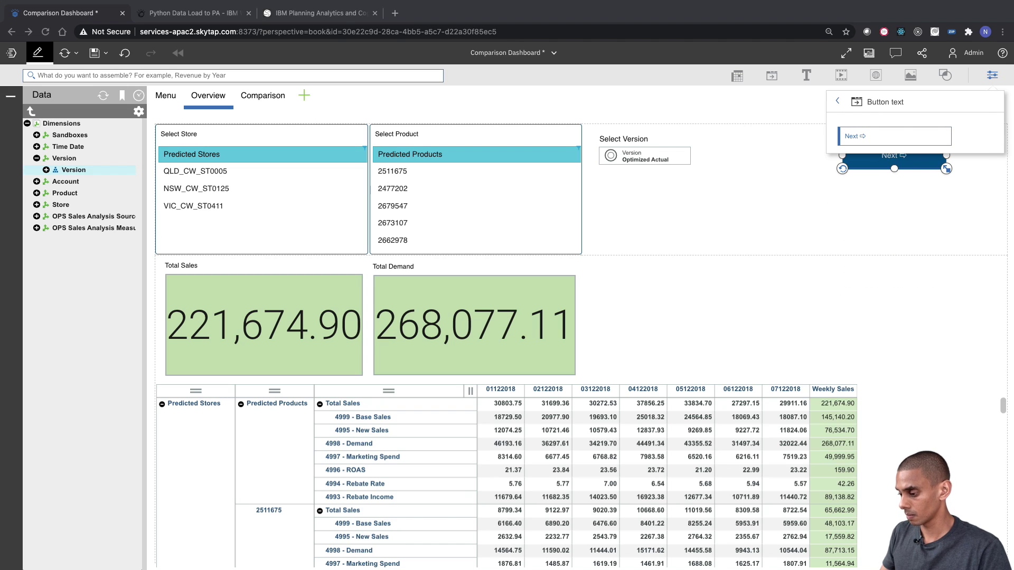
# Duplicate the Next button twice and stack the copies evenly beneath the original.
pyautogui.click(902, 227)
pyautogui.click(910, 159)
pyautogui.click(895, 121)
pyautogui.moveTo(214, 138); pyautogui.dragTo(905, 189)
pyautogui.click(898, 159)
pyautogui.moveTo(203, 131); pyautogui.dragTo(896, 222)
pyautogui.click(901, 187)
# Change the middle button's text to "⇦ Back".
pyautogui.click(993, 75)
pyautogui.click(928, 186)
pyautogui.tripleClick(873, 138)
pyautogui.press('super+v')
pyautogui.click(996, 135)
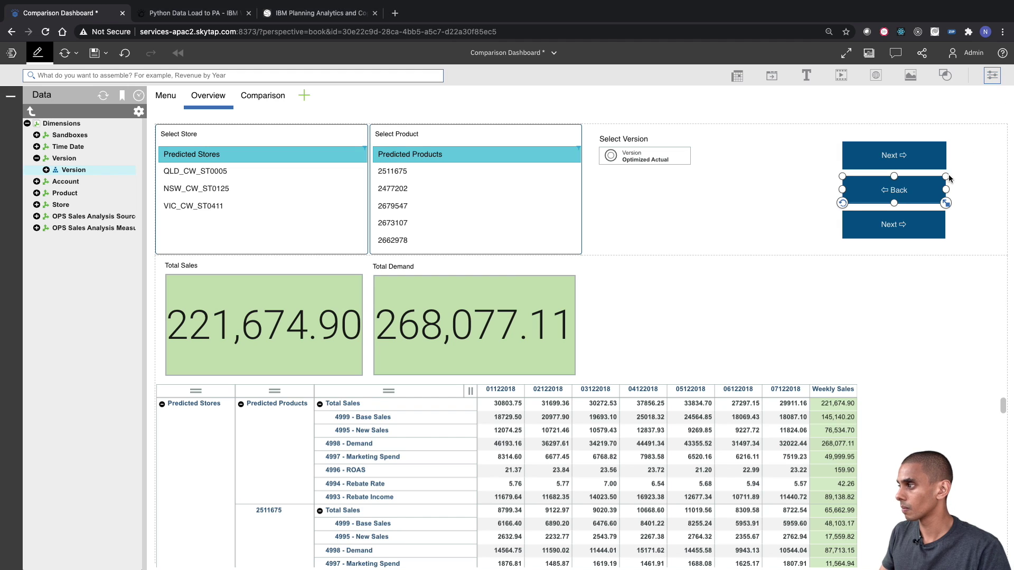
# Change the lowest button's text to "⌂ Home".
pyautogui.click(904, 232)
pyautogui.click(992, 75)
pyautogui.click(928, 186)
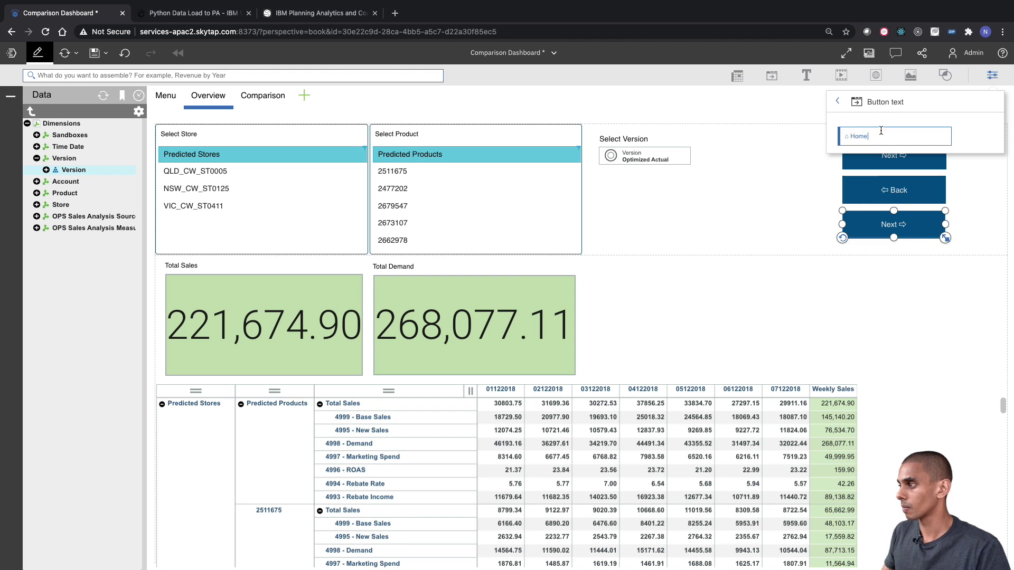
pyautogui.click(985, 78)
pyautogui.click(826, 240)
pyautogui.click(808, 79)
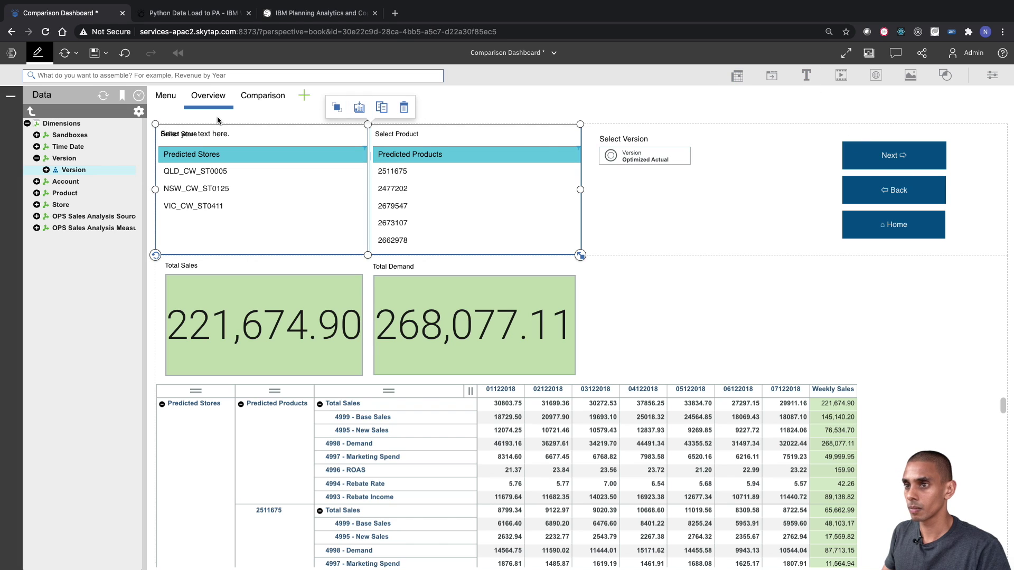
pyautogui.moveTo(368, 125); pyautogui.dragTo(438, 104)
pyautogui.moveTo(155, 130); pyautogui.dragTo(461, 145)
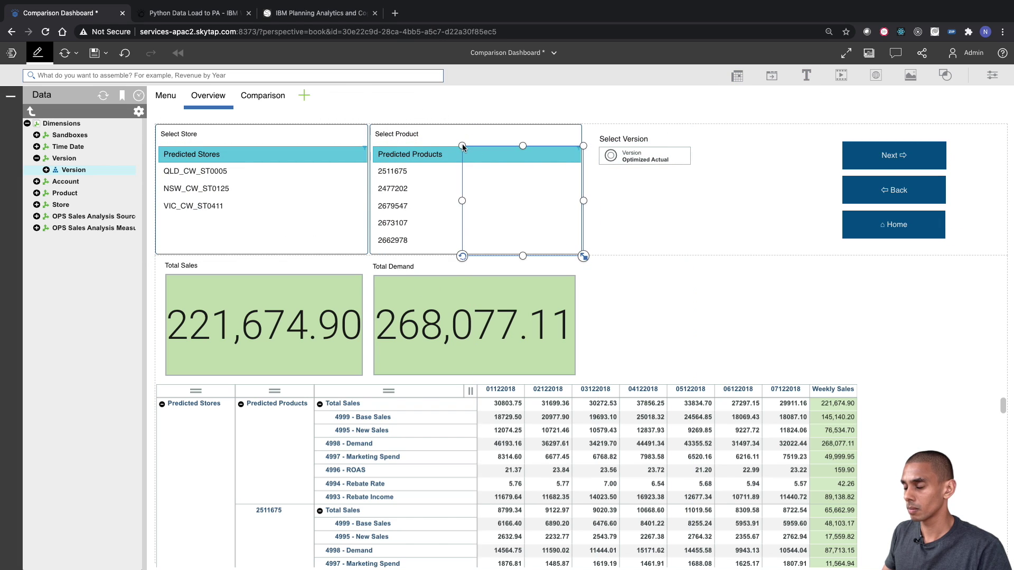
pyautogui.click(125, 53)
pyautogui.click(125, 52)
pyautogui.click(125, 53)
pyautogui.click(124, 53)
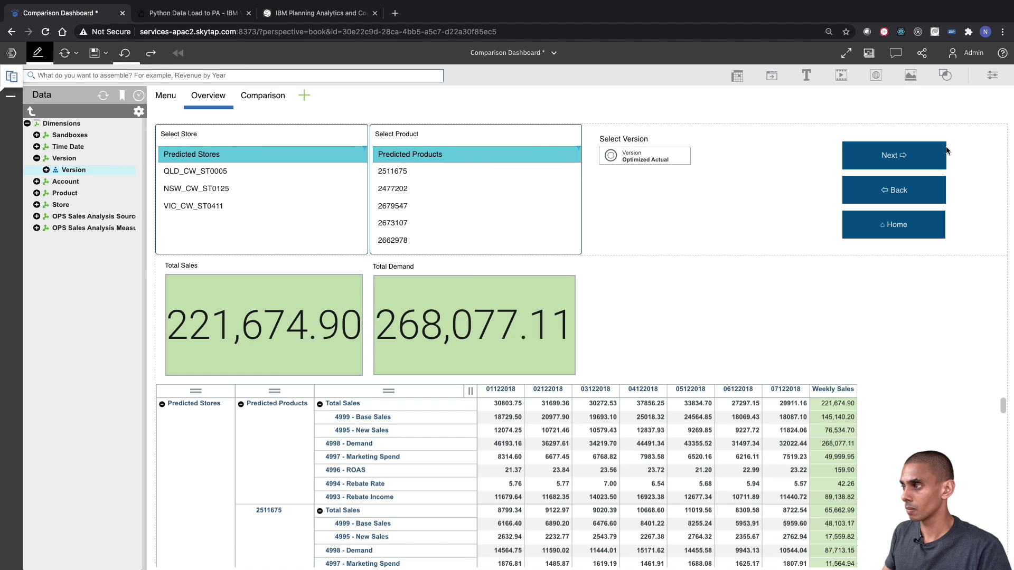
# Add a text box to the Overview sheet, then move and resize it so it surrounds the three navigation buttons.
pyautogui.click(808, 76)
pyautogui.moveTo(335, 154); pyautogui.dragTo(368, 206)
pyautogui.moveTo(194, 134); pyautogui.dragTo(669, 198)
pyautogui.moveTo(328, 204); pyautogui.dragTo(350, 188)
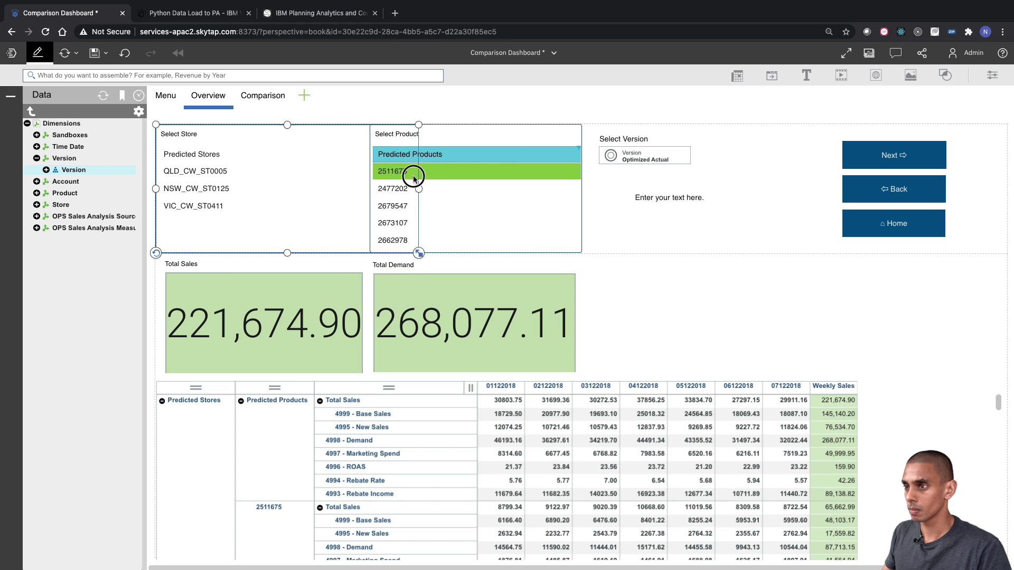
pyautogui.doubleClick(730, 207)
pyautogui.moveTo(668, 188); pyautogui.dragTo(764, 124)
pyautogui.click(788, 211)
pyautogui.moveTo(625, 566); pyautogui.dragTo(819, 566)
pyautogui.moveTo(1003, 194); pyautogui.dragTo(766, 176)
# Replace the text box's placeholder text with "Navigation".
pyautogui.click(882, 135)
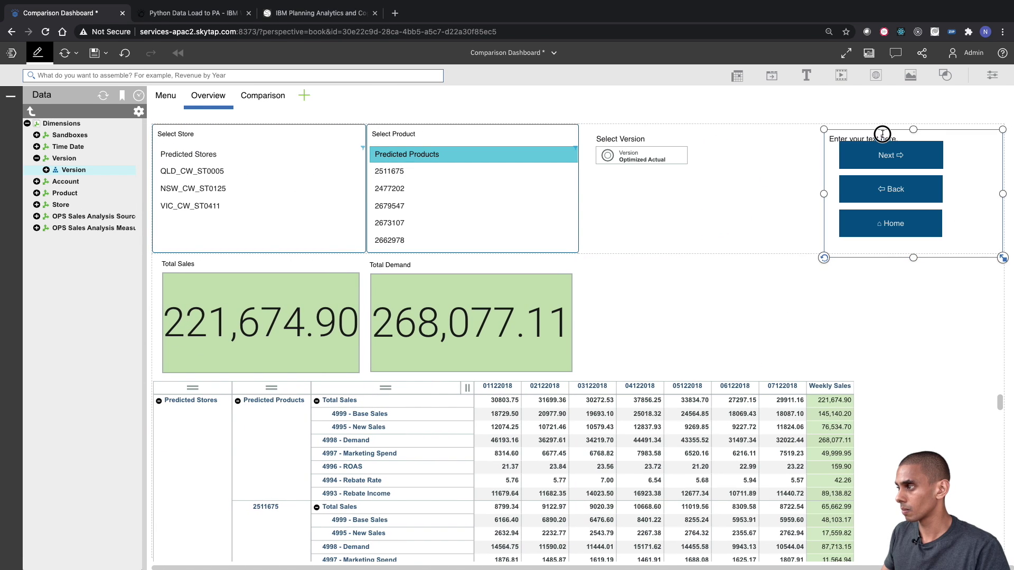
pyautogui.click(877, 165)
pyautogui.doubleClick(858, 136)
pyautogui.write('Navig')
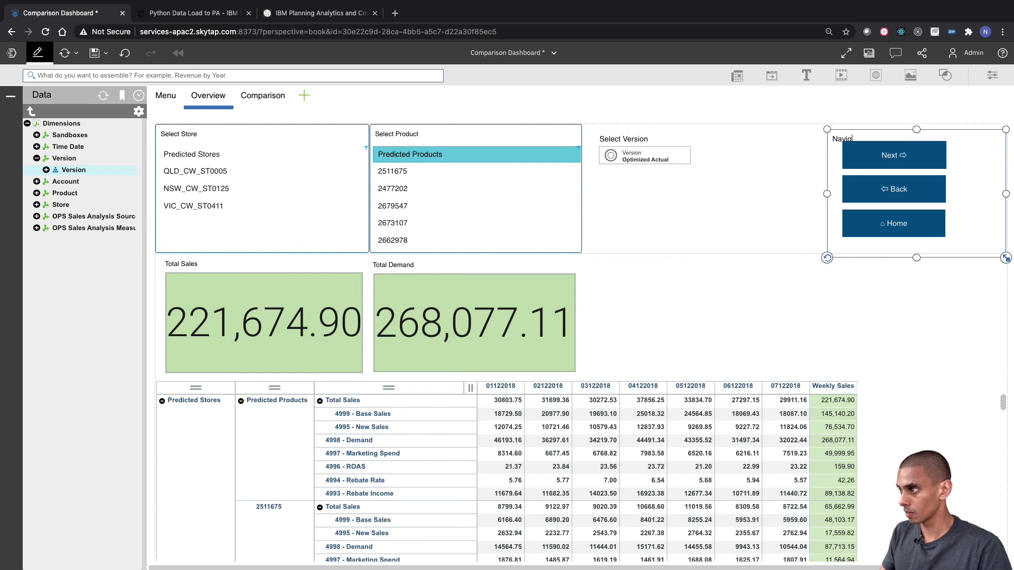
# Format the Navigation heading text in bold through its text properties.
pyautogui.click(988, 75)
pyautogui.click(931, 147)
pyautogui.click(912, 107)
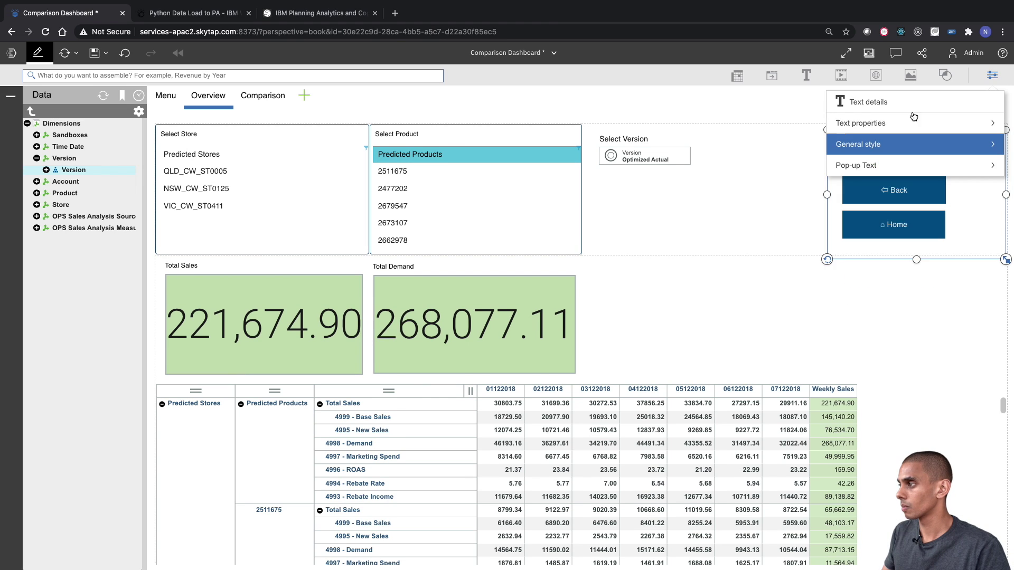
pyautogui.click(904, 123)
pyautogui.click(868, 216)
pyautogui.click(858, 232)
pyautogui.click(754, 217)
pyautogui.click(991, 76)
# Shift the Next, Back and Home buttons so they line up under the Navigation heading.
pyautogui.moveTo(885, 157); pyautogui.dragTo(874, 160)
pyautogui.moveTo(868, 190); pyautogui.dragTo(857, 190)
pyautogui.moveTo(858, 226); pyautogui.dragTo(850, 223)
# Make the Overview sheet's Next button navigate to the Comparison sheet in this book.
pyautogui.click(874, 161)
pyautogui.click(992, 75)
pyautogui.click(904, 167)
pyautogui.click(858, 141)
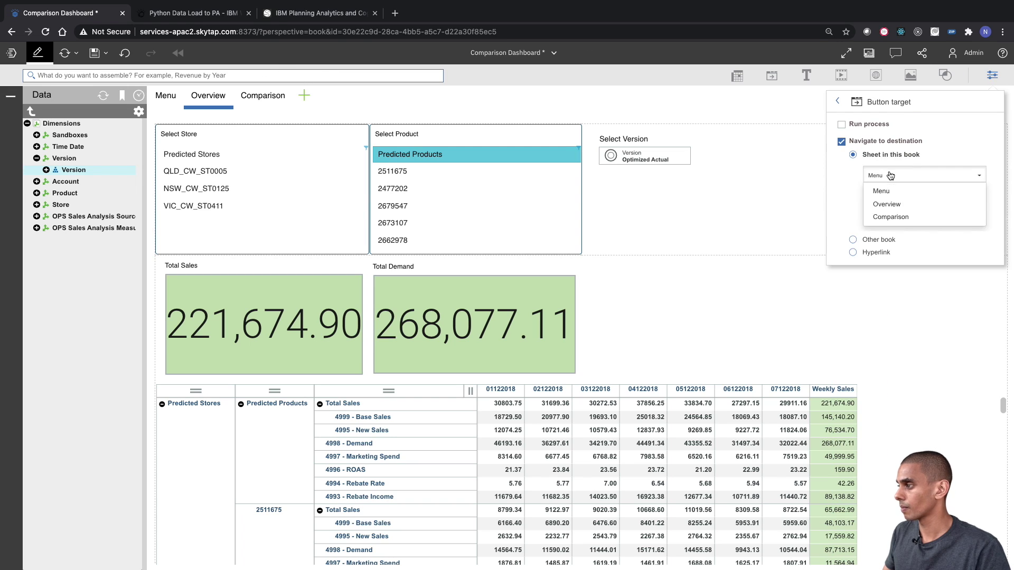
pyautogui.click(837, 101)
# Make the Overview sheet's Back button navigate to the Menu sheet in this book.
pyautogui.click(992, 75)
pyautogui.click(992, 75)
pyautogui.click(858, 165)
pyautogui.click(842, 141)
pyautogui.click(896, 175)
pyautogui.click(897, 175)
# Make the Overview sheet's Home button navigate to the Menu sheet in this book.
pyautogui.click(992, 75)
pyautogui.click(903, 217)
pyautogui.click(992, 75)
pyautogui.click(904, 166)
pyautogui.click(875, 139)
# Add the Overview sheet's three navigation buttons and the Navigation text box to the collection for reuse.
pyautogui.click(892, 158)
pyautogui.click(885, 186)
pyautogui.click(883, 219)
pyautogui.click(861, 140)
pyautogui.click(905, 109)
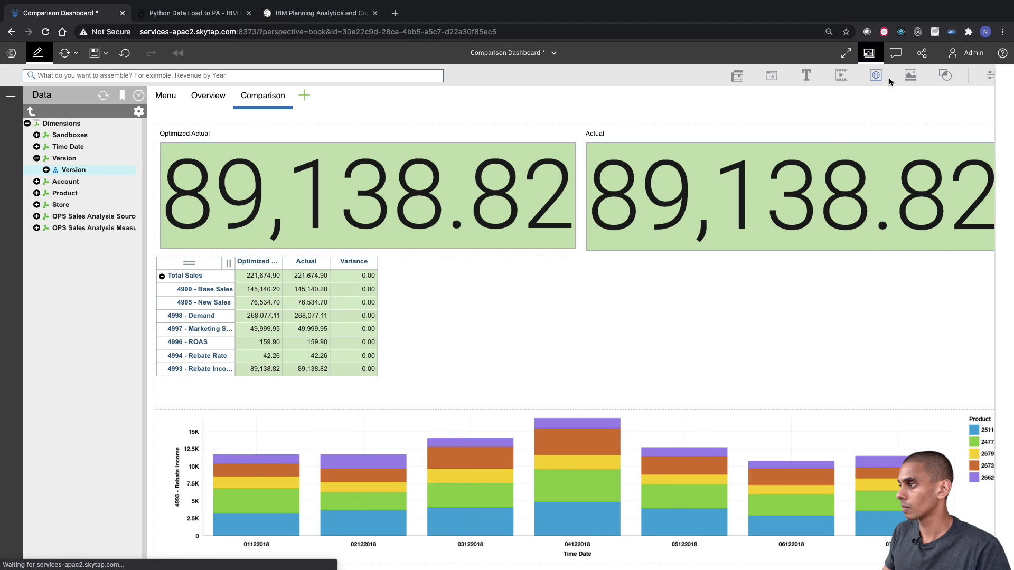
# Place the collected Next, Back and Home buttons and the Navigation text box on the Comparison sheet.
pyautogui.click(943, 75)
pyautogui.moveTo(934, 172); pyautogui.dragTo(689, 303)
pyautogui.moveTo(896, 199); pyautogui.dragTo(645, 272)
pyautogui.moveTo(928, 253); pyautogui.dragTo(630, 359)
pyautogui.moveTo(924, 144); pyautogui.dragTo(645, 319)
pyautogui.click(860, 54)
# Position and resize the Navigation text box beneath the Actual value, with the Home button just under its heading.
pyautogui.moveTo(746, 316); pyautogui.dragTo(918, 297)
pyautogui.moveTo(685, 355); pyautogui.dragTo(879, 311)
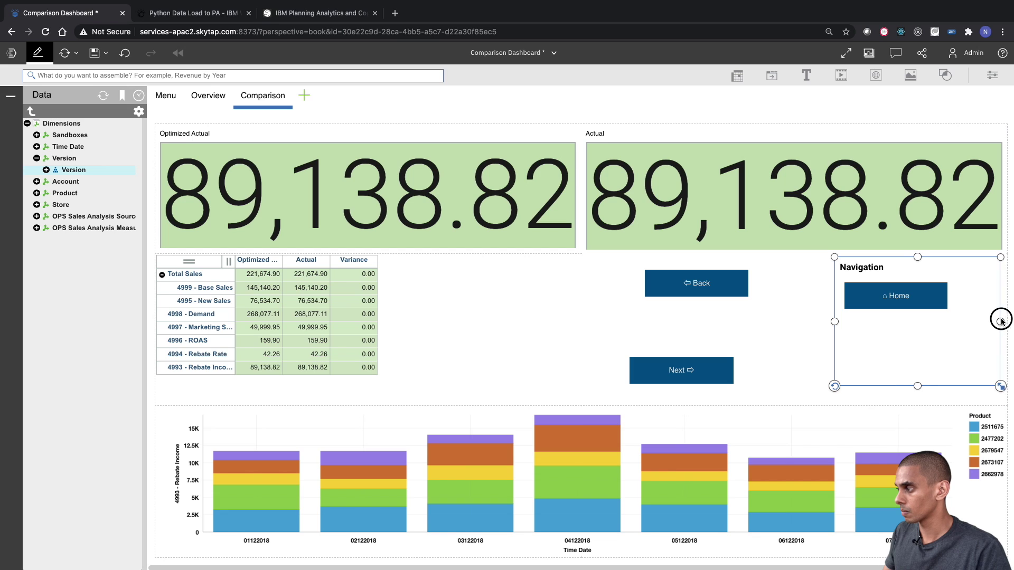
pyautogui.click(771, 318)
pyautogui.click(898, 269)
pyautogui.click(885, 236)
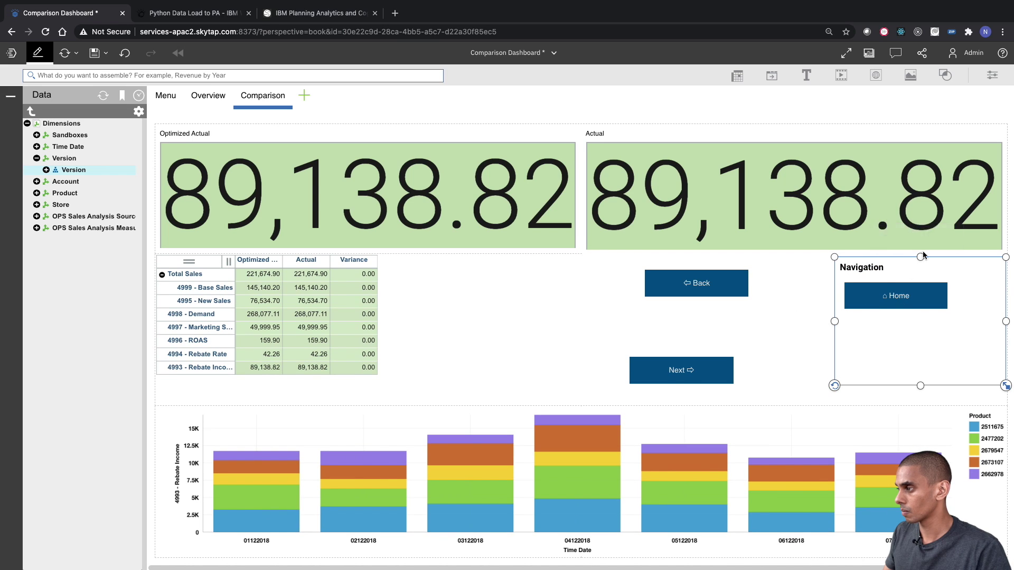
pyautogui.moveTo(954, 227); pyautogui.dragTo(883, 227)
pyautogui.click(808, 305)
# Stack the Next and Back buttons beneath the Home button inside the Navigation text box.
pyautogui.moveTo(870, 296); pyautogui.dragTo(866, 294)
pyautogui.moveTo(706, 292); pyautogui.dragTo(878, 381)
pyautogui.moveTo(690, 371); pyautogui.dragTo(902, 327)
pyautogui.moveTo(866, 373); pyautogui.dragTo(890, 356)
pyautogui.moveTo(891, 356); pyautogui.dragTo(891, 367)
pyautogui.click(922, 301)
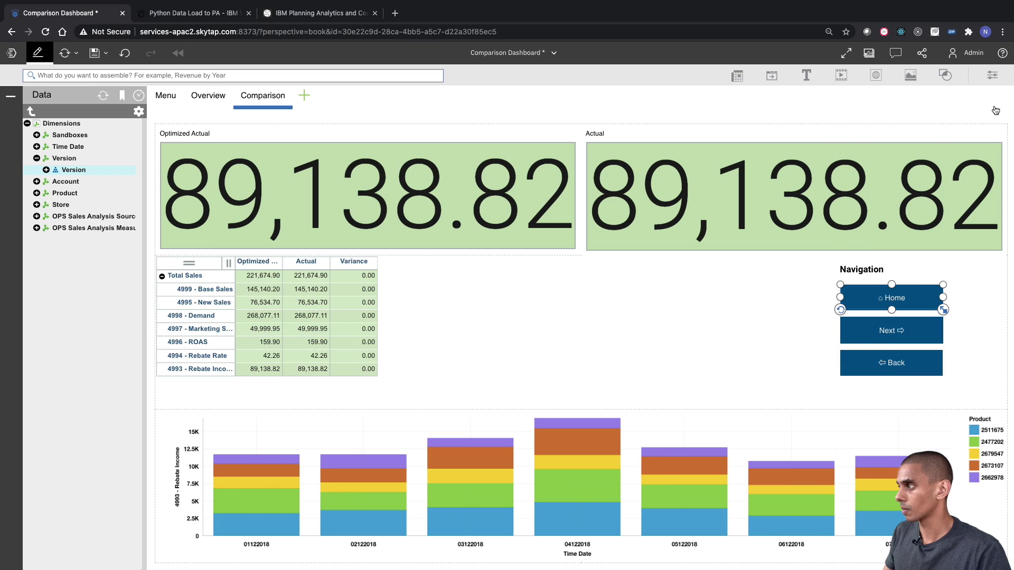
# Check the button order on the Overview sheet and rearrange the Comparison sheet's buttons as Next, Back, Home.
pyautogui.click(199, 98)
pyautogui.click(263, 95)
pyautogui.moveTo(891, 300); pyautogui.dragTo(903, 379)
pyautogui.moveTo(885, 329); pyautogui.dragTo(892, 292)
pyautogui.moveTo(891, 361); pyautogui.dragTo(891, 325)
pyautogui.moveTo(878, 365); pyautogui.dragTo(864, 345)
# Make the Comparison sheet's Next button navigate to the Menu sheet.
pyautogui.click(864, 300)
pyautogui.click(992, 75)
pyautogui.click(915, 165)
pyautogui.click(916, 178)
pyautogui.click(918, 192)
# Make the Comparison sheet's Back button navigate to the Overview sheet.
pyautogui.click(892, 331)
pyautogui.click(841, 141)
pyautogui.click(925, 175)
pyautogui.click(887, 204)
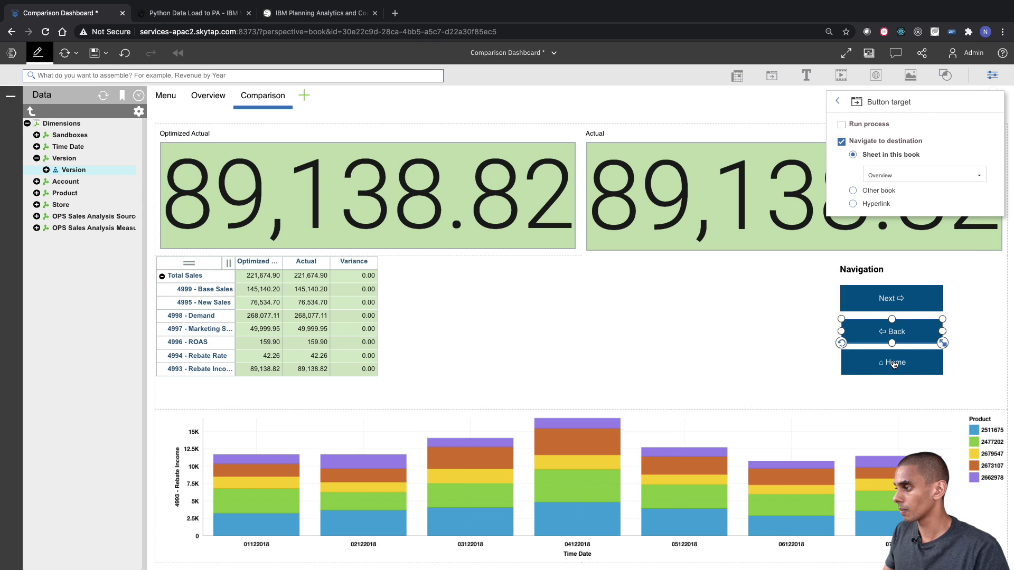
# Make the Comparison sheet's Home button navigate to the Menu sheet.
pyautogui.click(893, 363)
pyautogui.click(842, 141)
pyautogui.click(993, 75)
pyautogui.click(688, 92)
# Save the Comparison Dashboard book and leave edit mode.
pyautogui.click(95, 53)
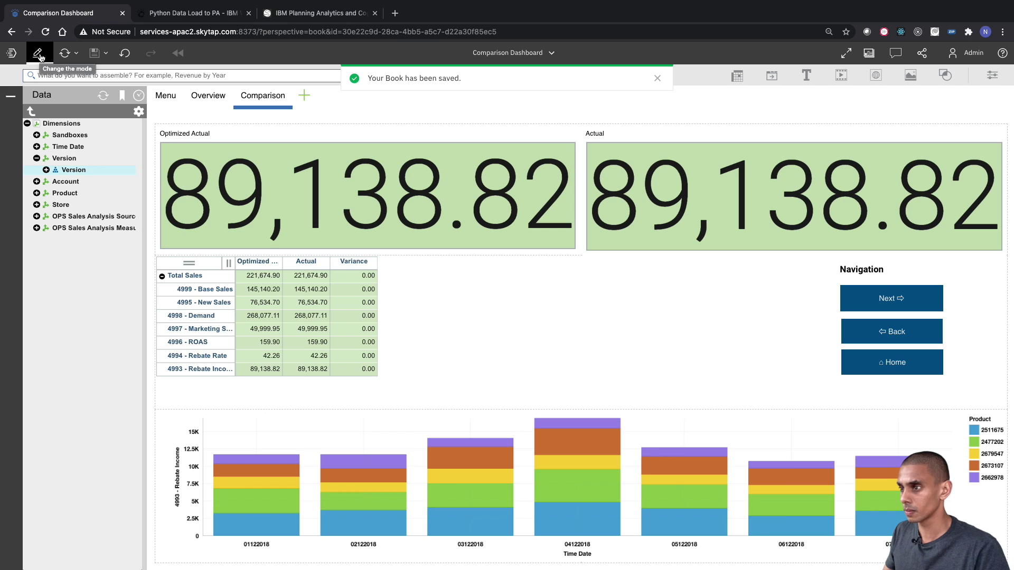
pyautogui.click(39, 55)
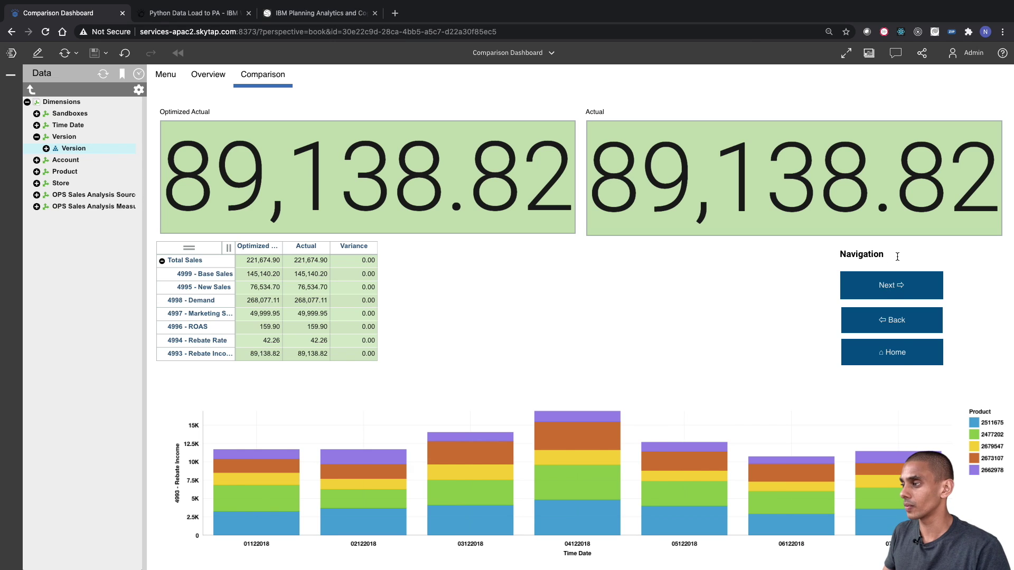
# Test the Menu sheet's Start button, the Next buttons on Overview and Comparison, and Overview's Back button.
pyautogui.click(167, 77)
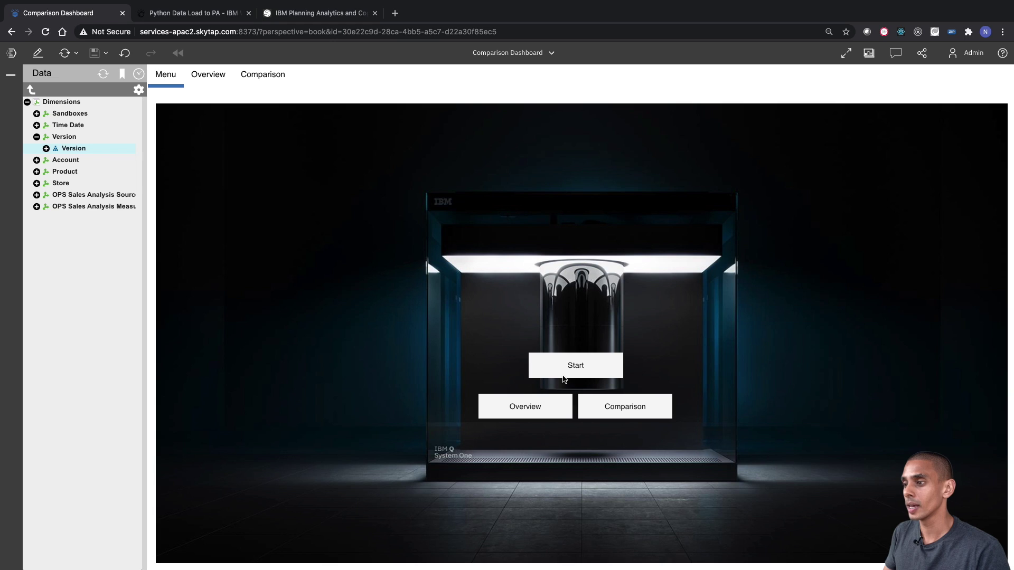
pyautogui.click(565, 367)
pyautogui.click(899, 132)
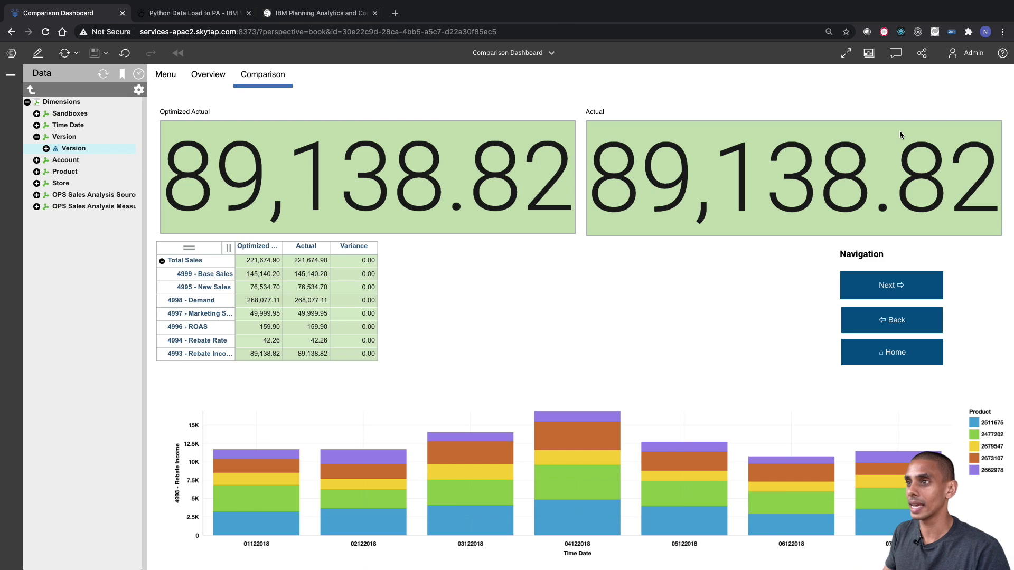
pyautogui.click(881, 287)
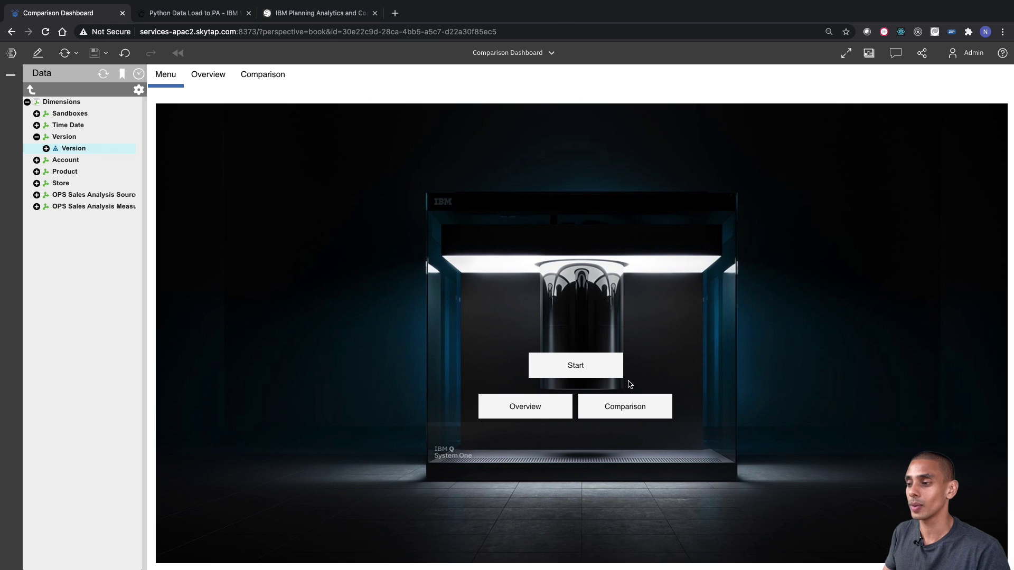
pyautogui.click(568, 368)
pyautogui.click(889, 177)
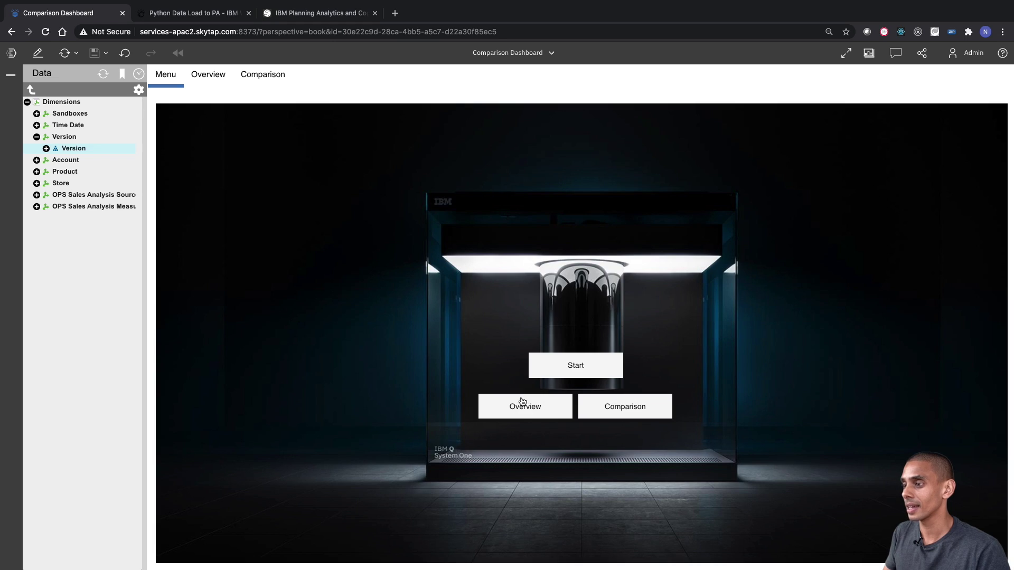
# Test the Home buttons on the Overview and Comparison sheets.
pyautogui.click(217, 75)
pyautogui.click(905, 208)
pyautogui.click(248, 76)
pyautogui.click(869, 357)
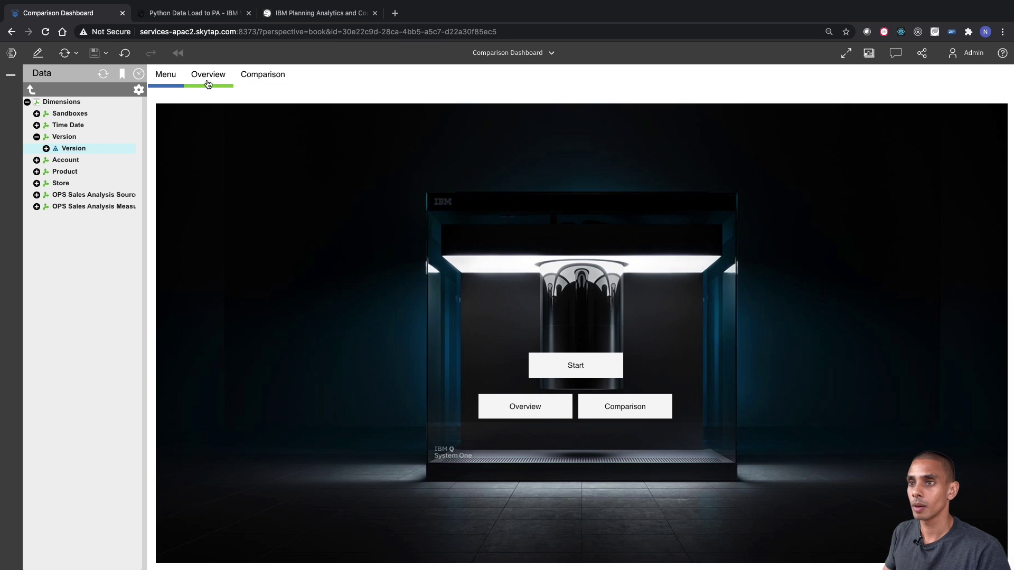
# Open the Overview sheet and refresh its data.
pyautogui.click(211, 86)
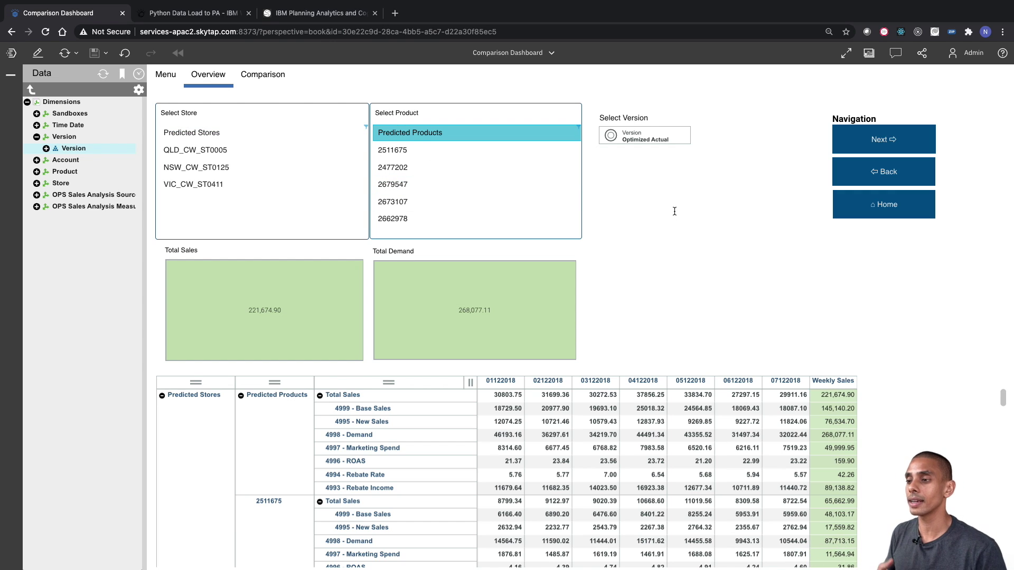
pyautogui.click(64, 54)
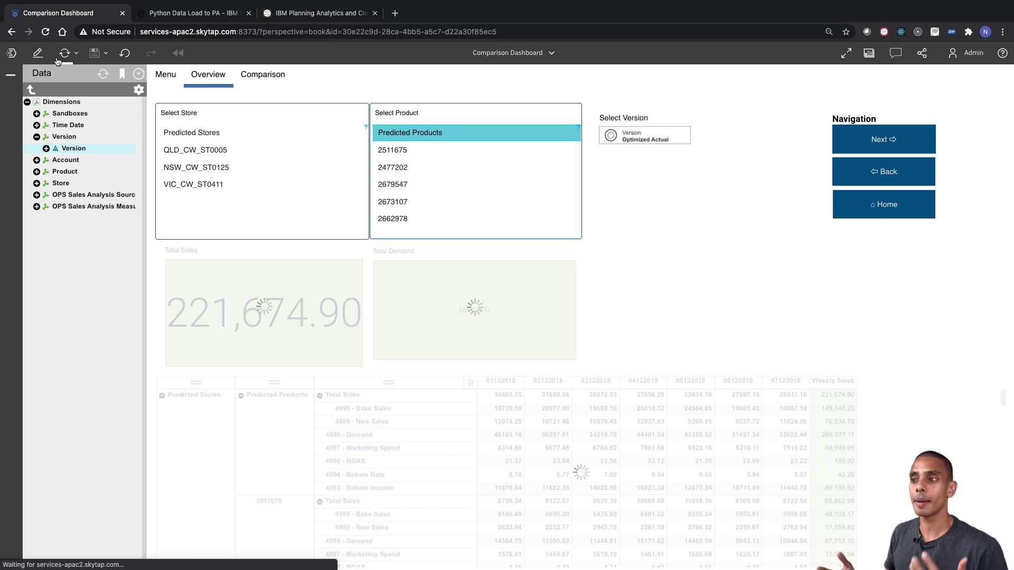